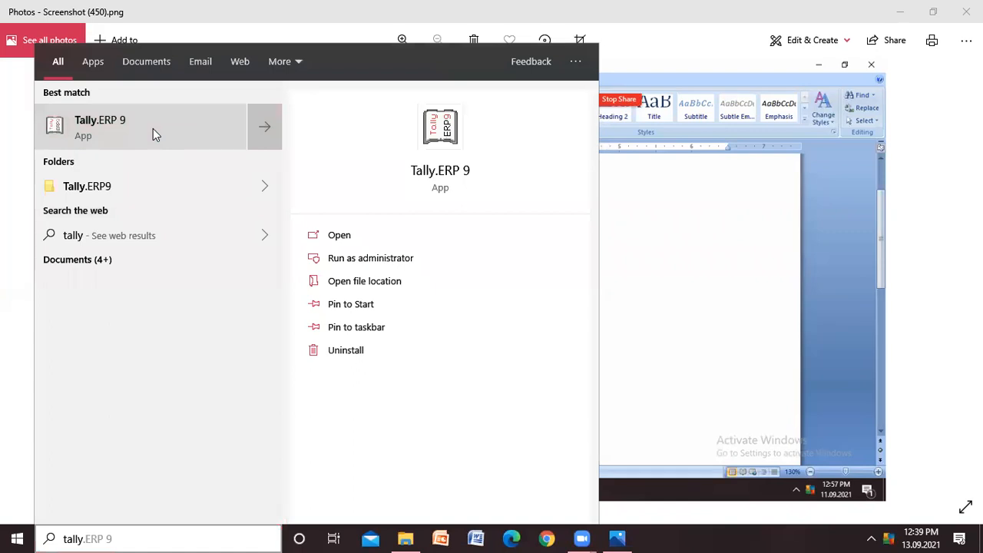
- Launch Tally.ERP 9 and start working in Educational Mode
click(153, 134)
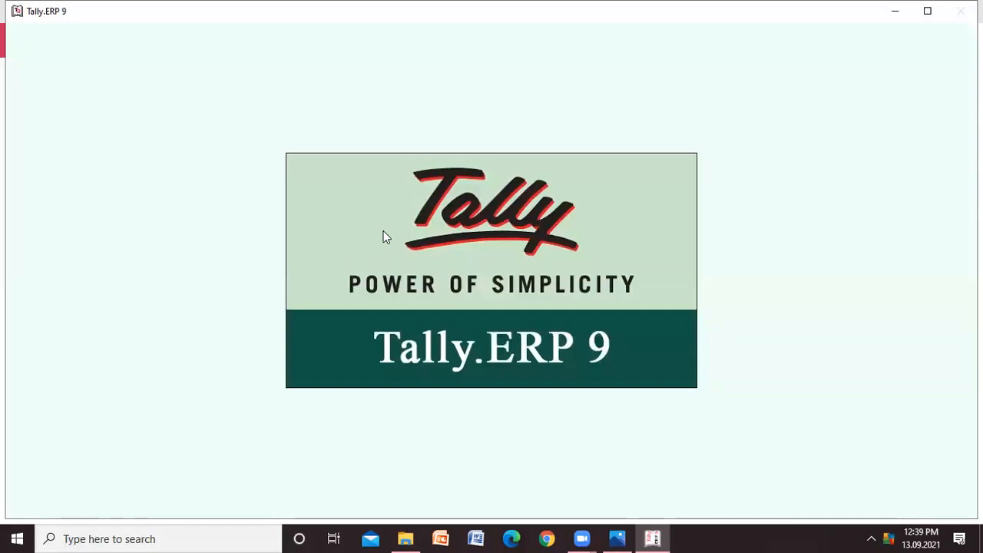
key(XF86AudioMute)
key(XF86AudioMute)
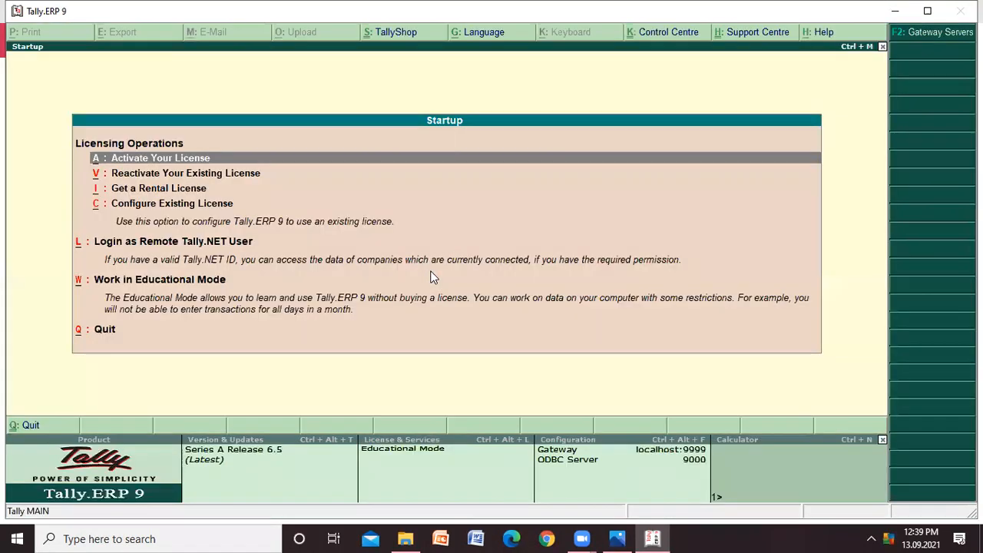
key(Down)
key(Down)
key(Down)
key(Down)
key(Down)
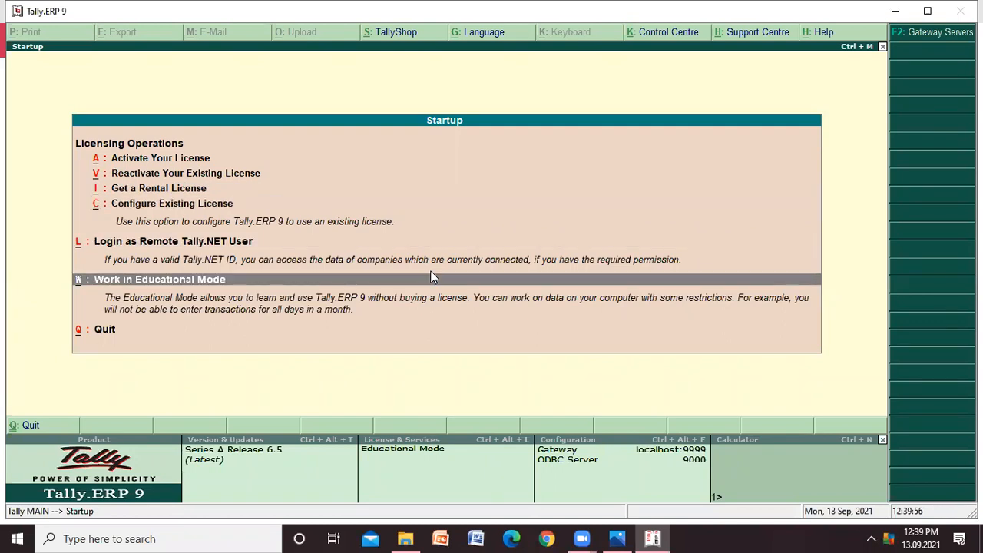
key(Return)
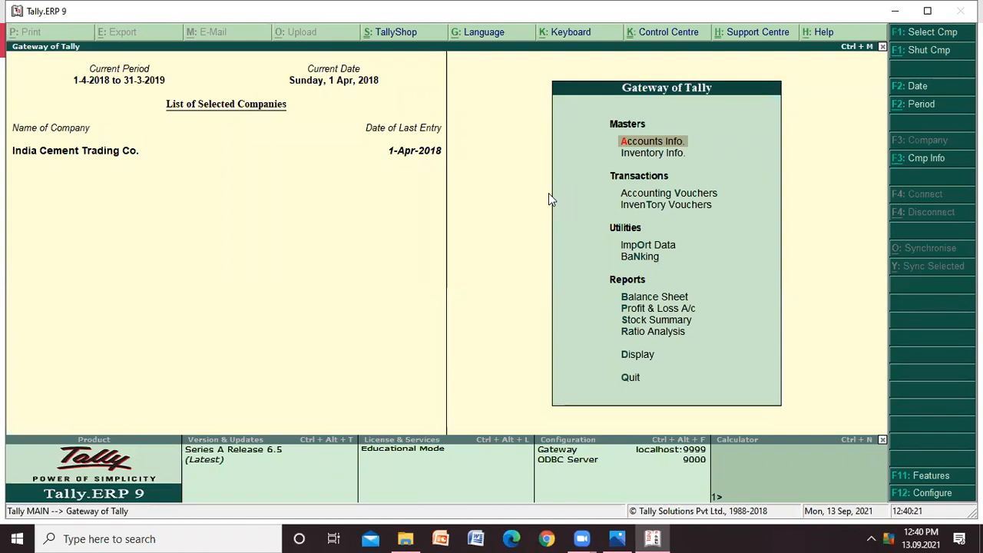
- Load the company PUNEETA CEMENT LTD. from the list of companies and return to the Gateway of Tally
click(921, 158)
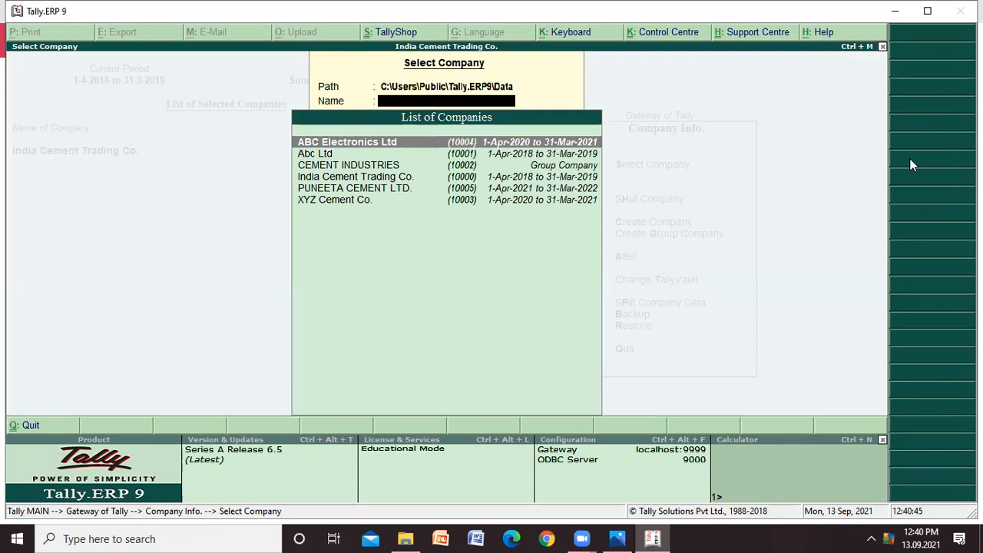
key(Down)
key(Down)
key(Down)
key(Down)
key(Down)
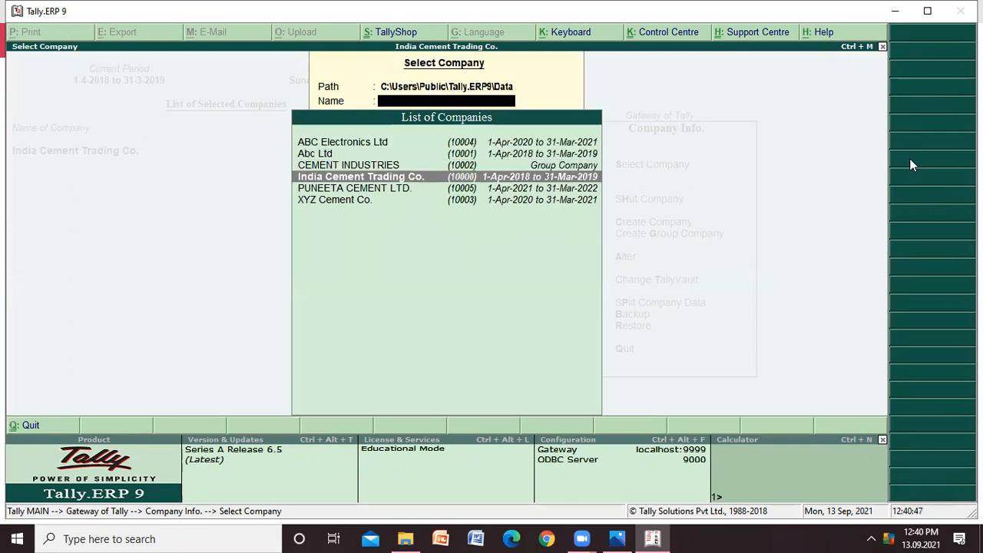
key(Up)
key(Up)
key(Up)
key(Up)
key(Up)
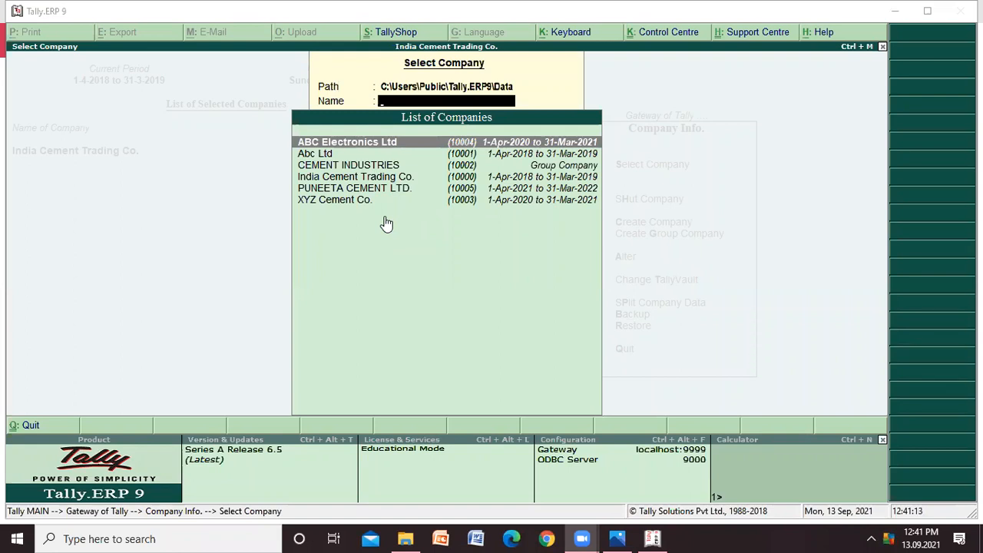
click(361, 146)
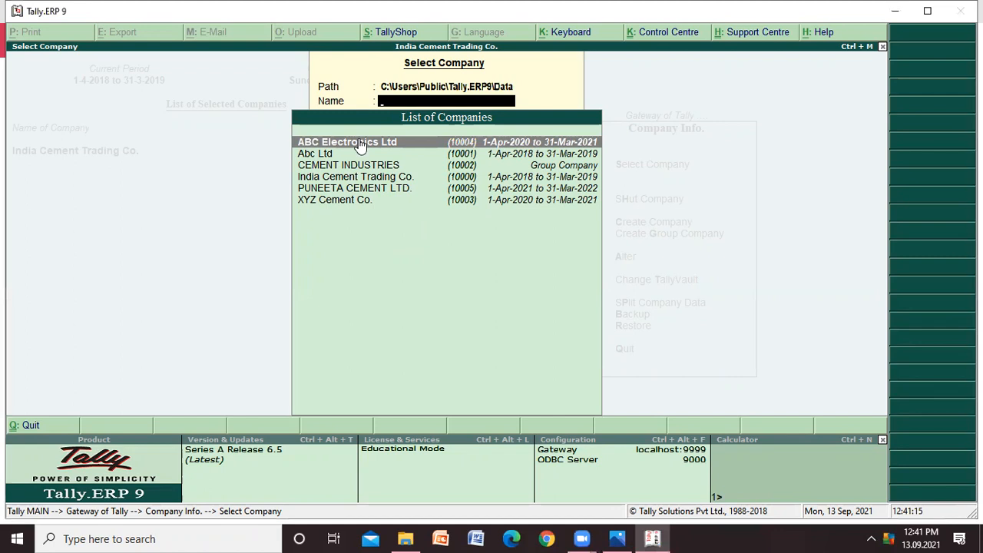
key(Down)
key(Down)
key(Down)
key(Down)
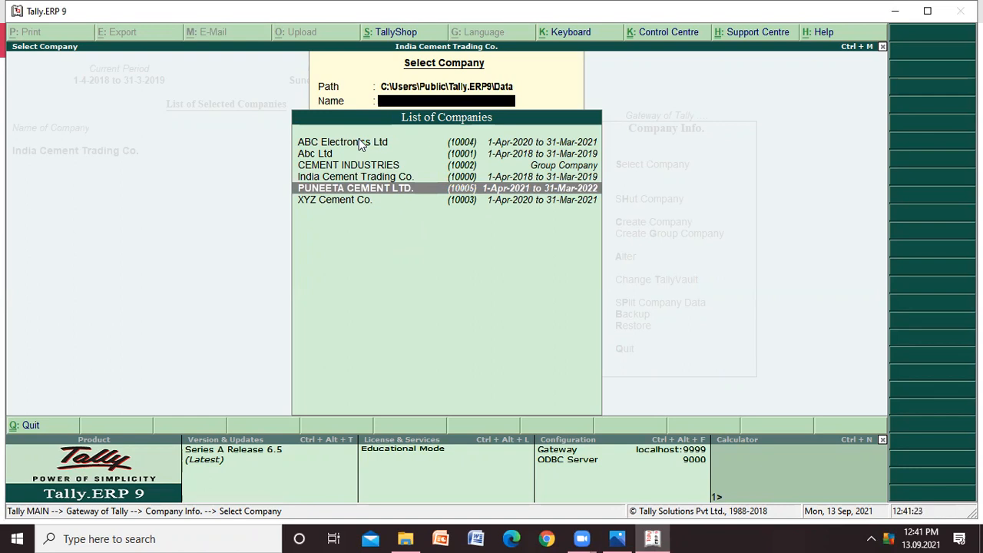
key(Up)
key(Up)
key(Up)
key(Up)
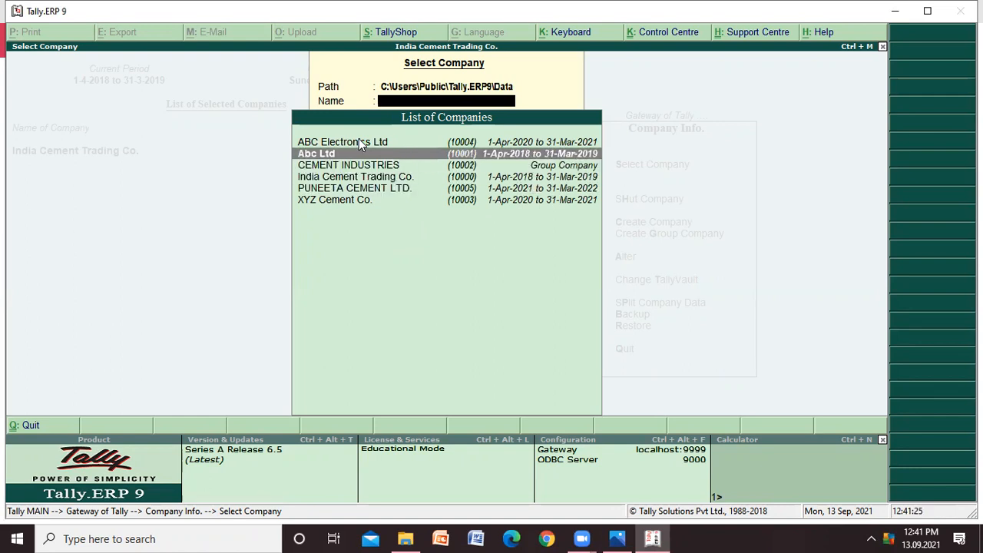
key(Down)
key(Down)
key(Down)
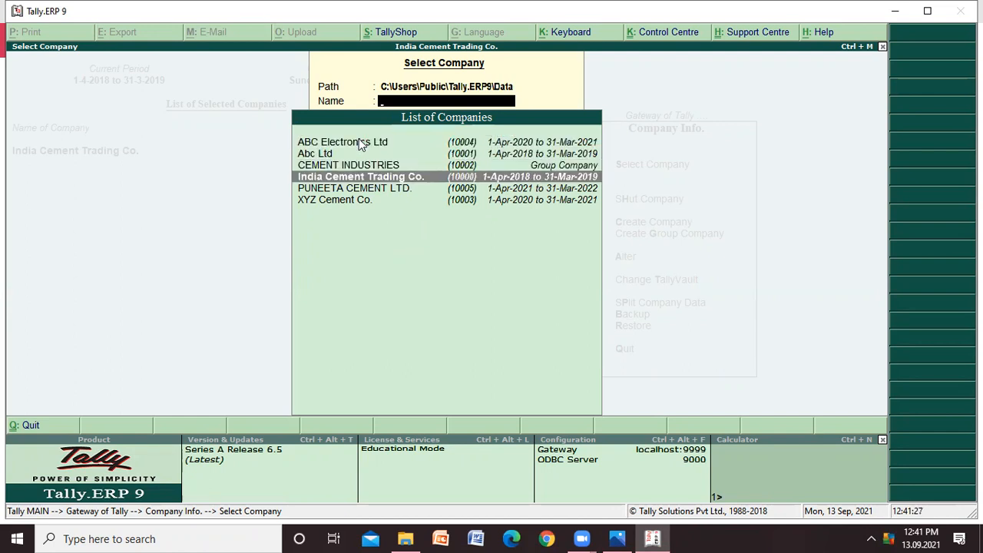
key(Down)
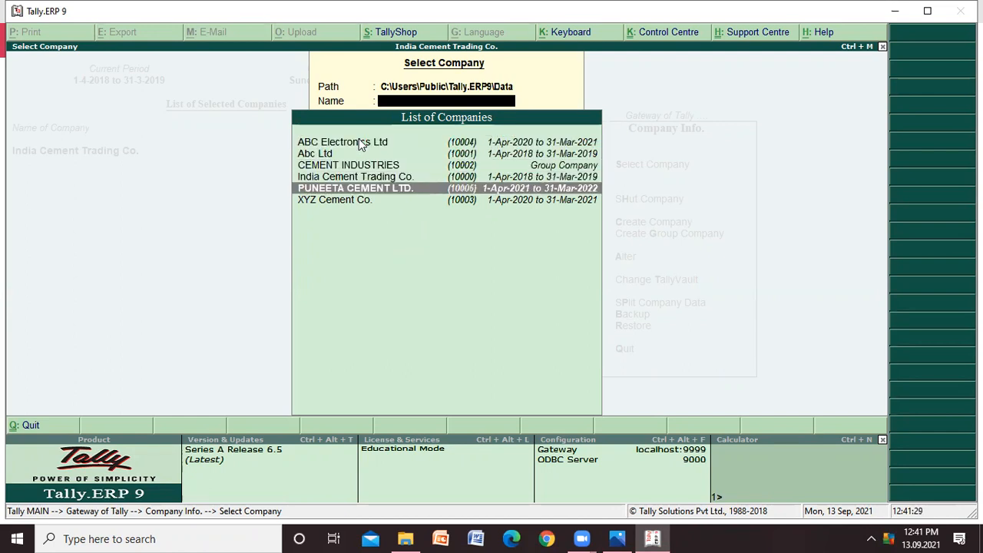
key(Return)
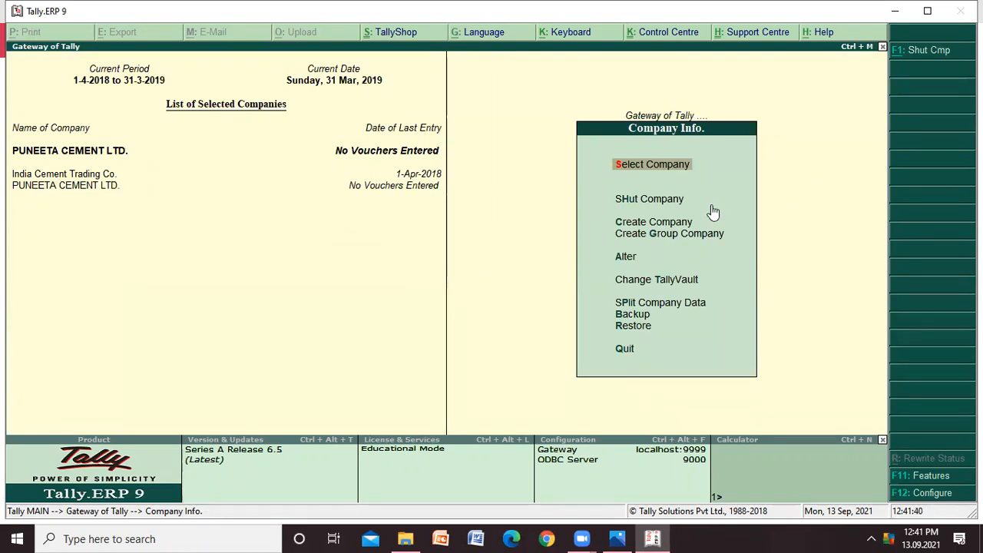
key(Escape)
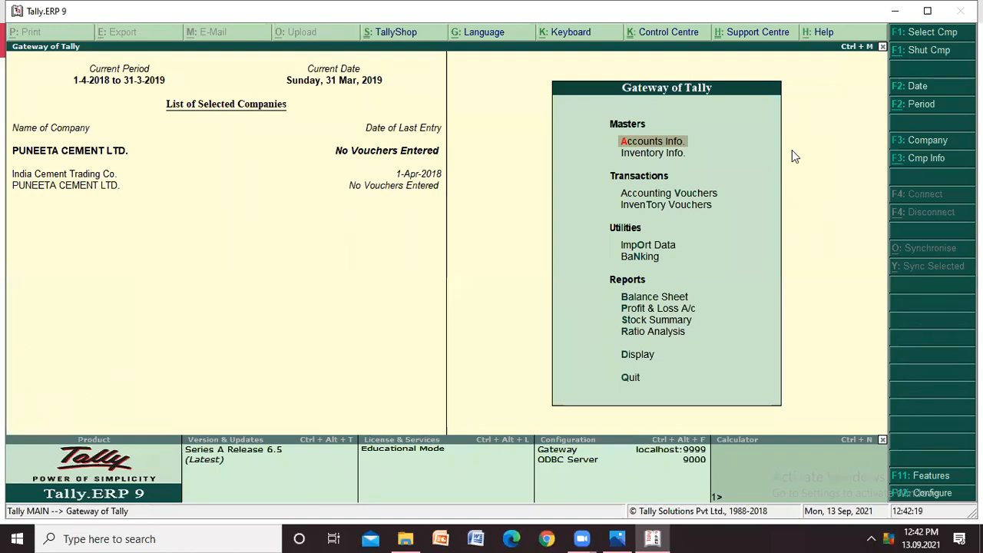
- Open the ledger options within the accounts masters of PUNEETA CEMENT LTD
key(Return)
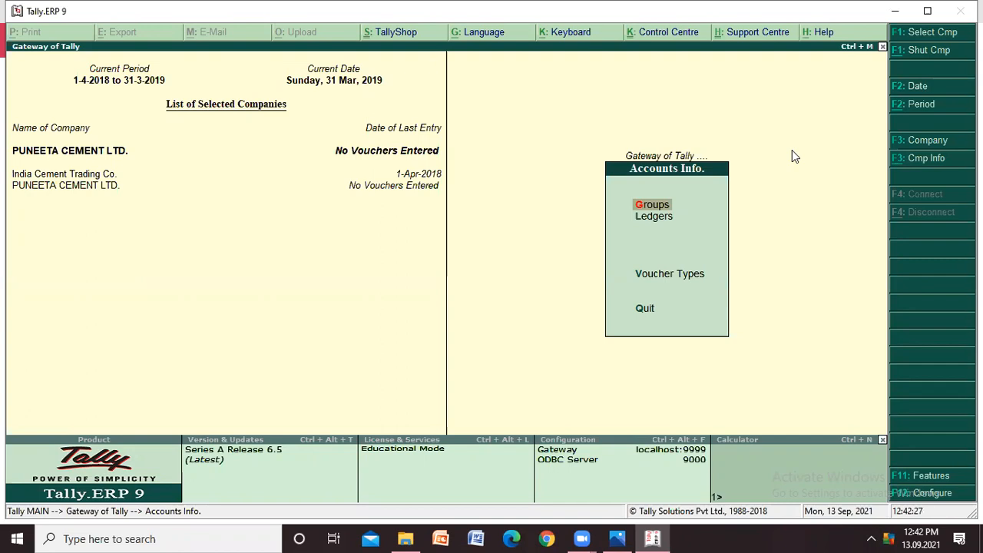
key(Down)
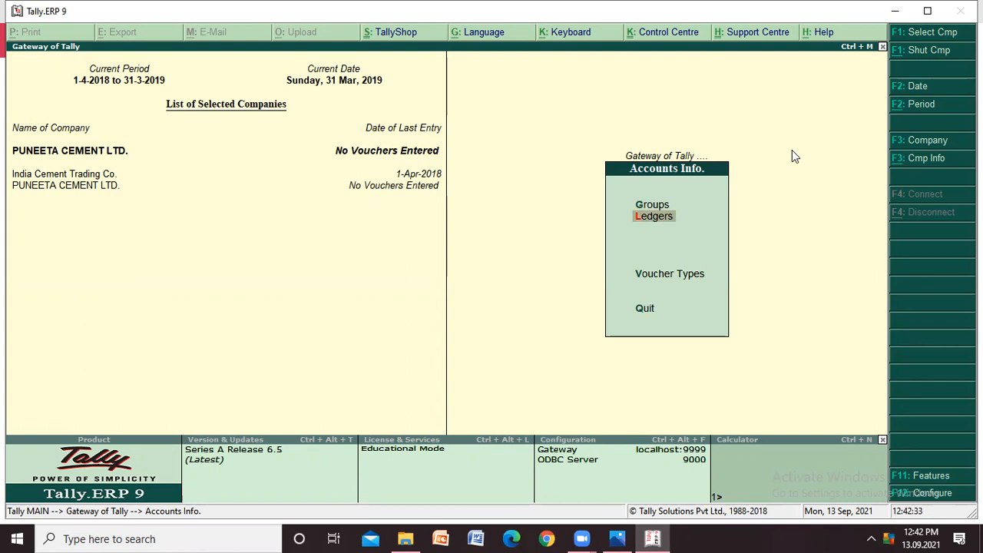
key(Return)
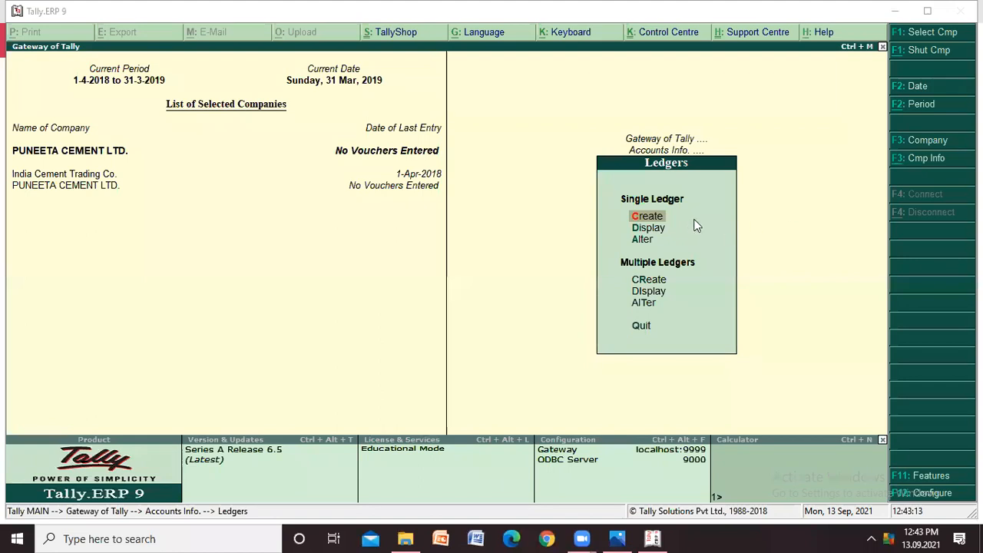
click(658, 215)
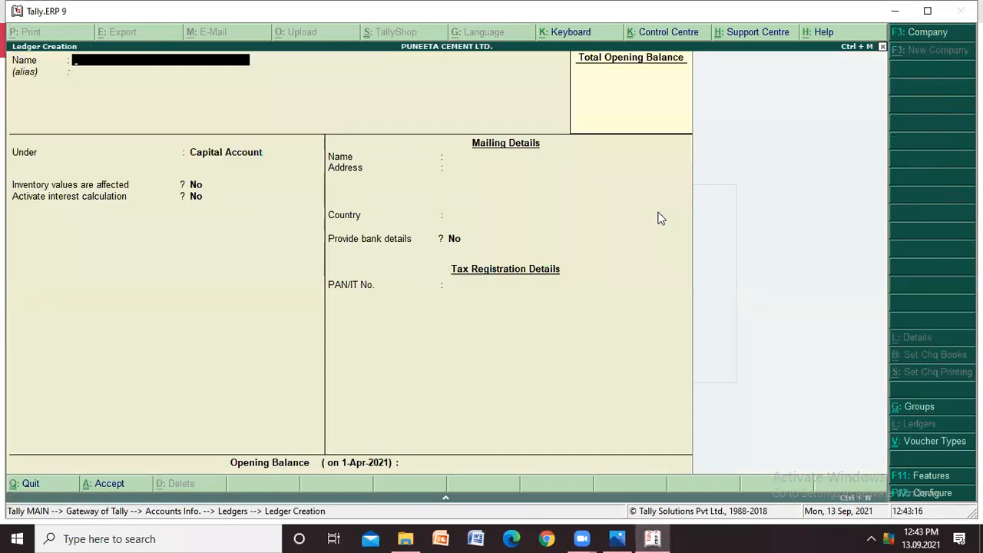
key(Escape)
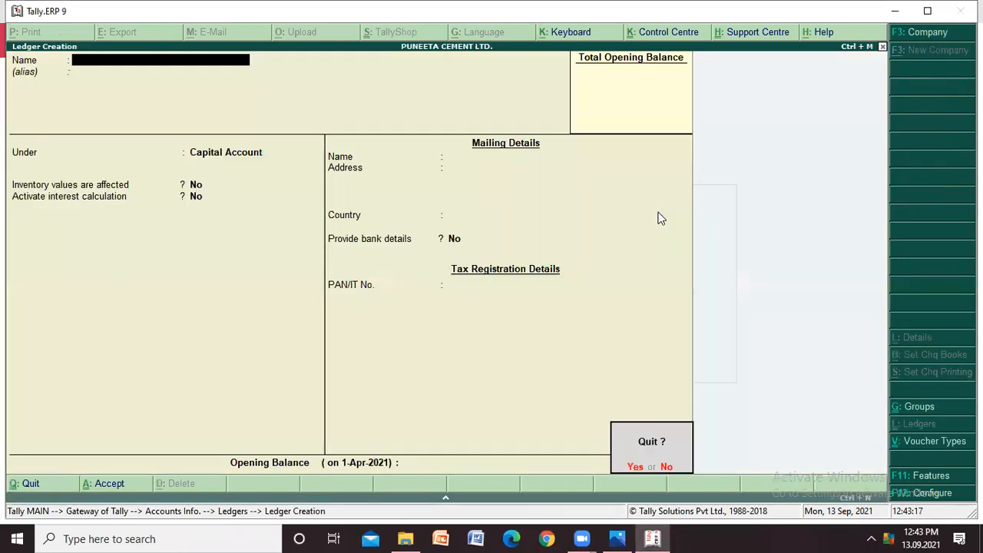
key(Return)
- Display the list of ledgers that already exist in the company, then close it
key(Down)
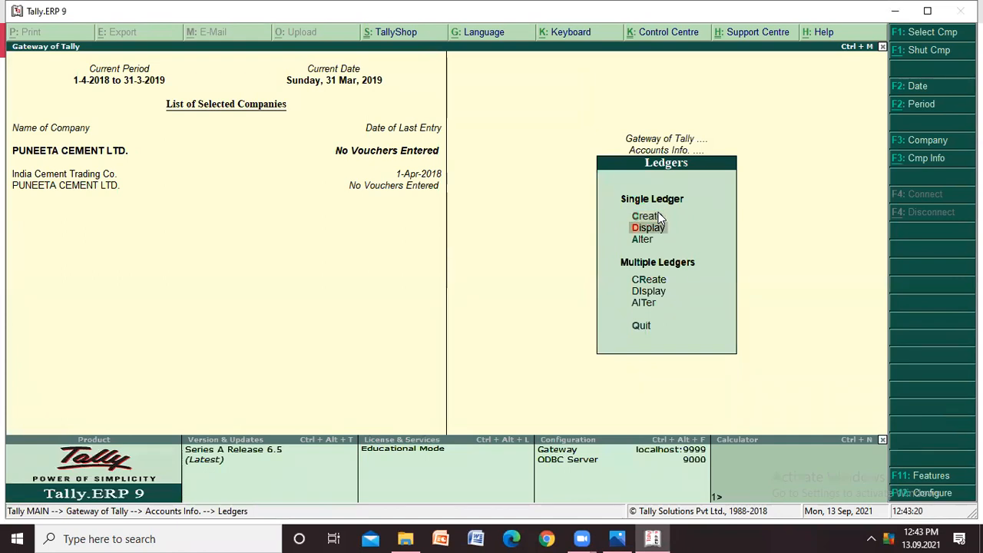
key(Return)
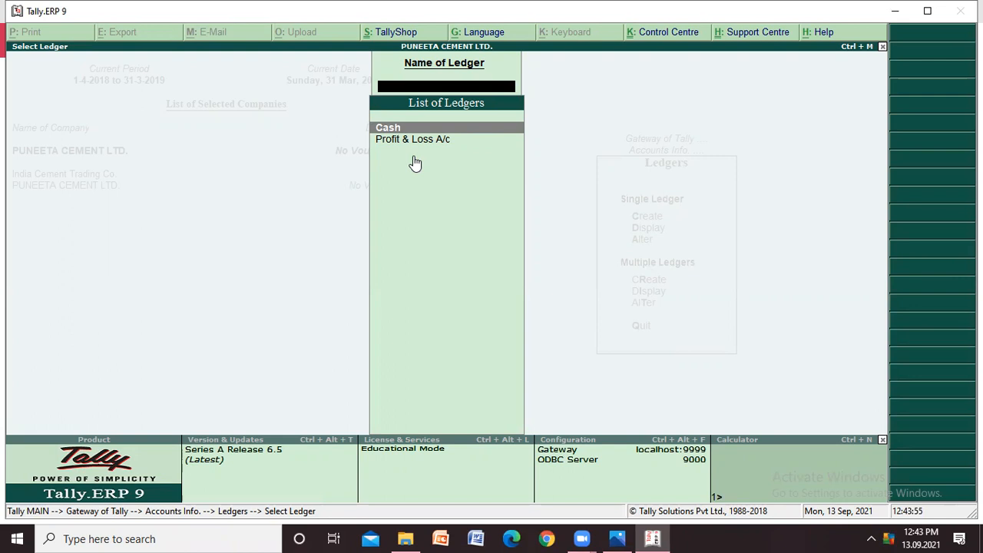
key(Escape)
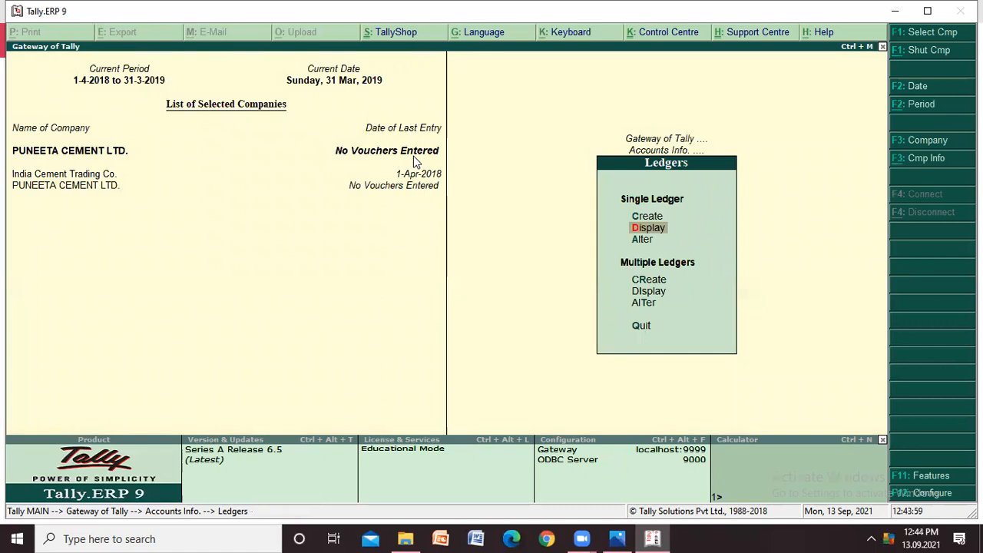
- Open a blank single-ledger creation form and consult the transaction list in the Photos screenshot before returning to Tally
key(Up)
click(659, 217)
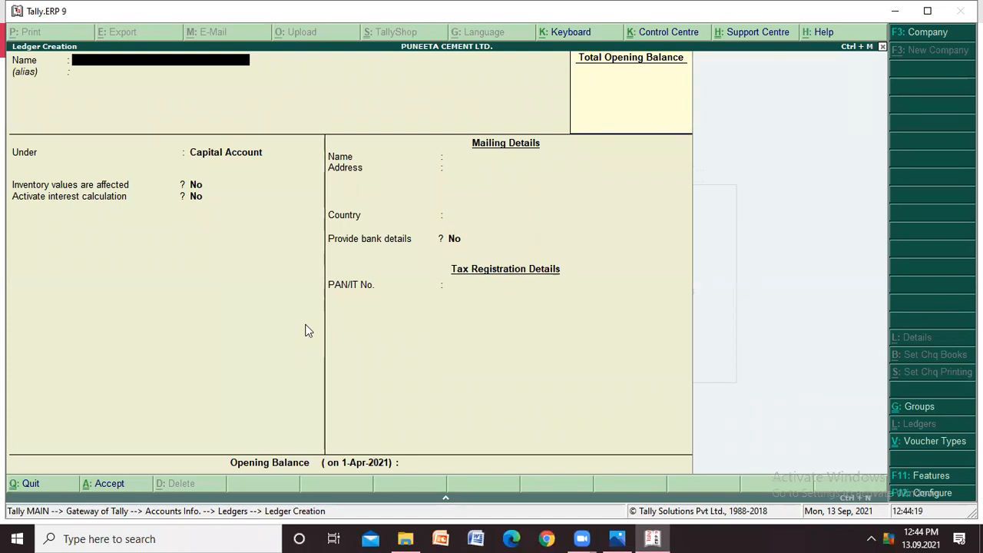
key(alt+Tab)
key(alt+Tab)
key(Tab)
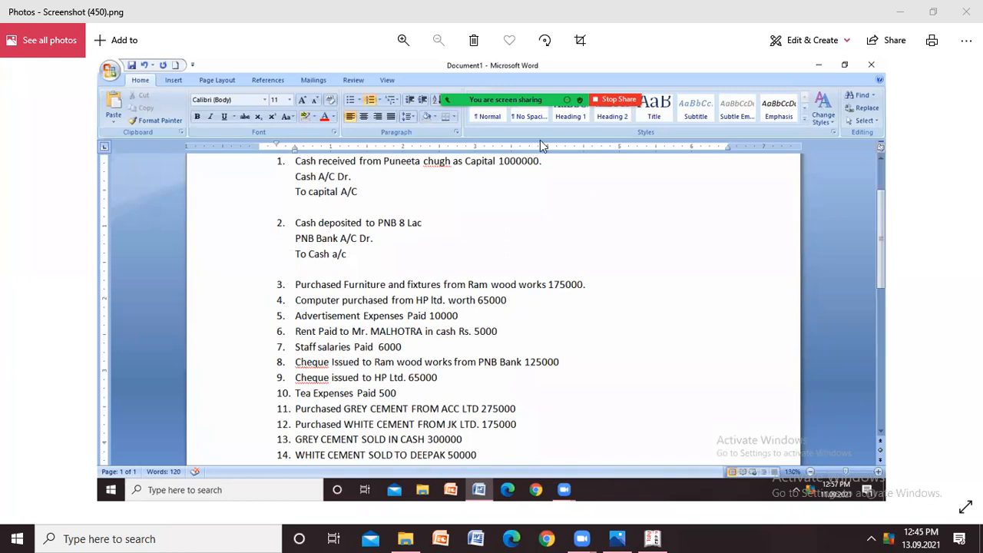
key(alt+Tab)
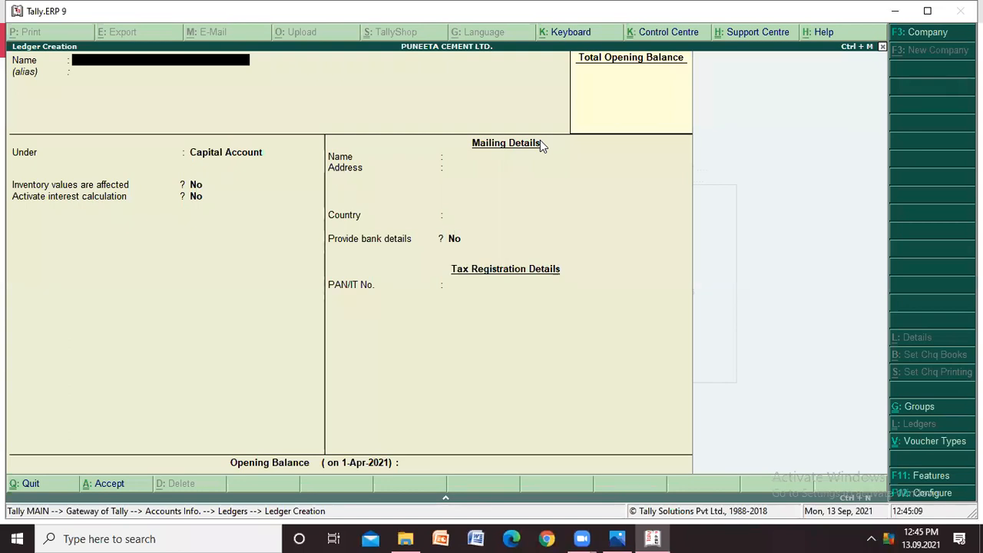
- Name the new ledger with the owner's first name followed by "'s Capital", leaving the alias blank
text(Puneeta's C)
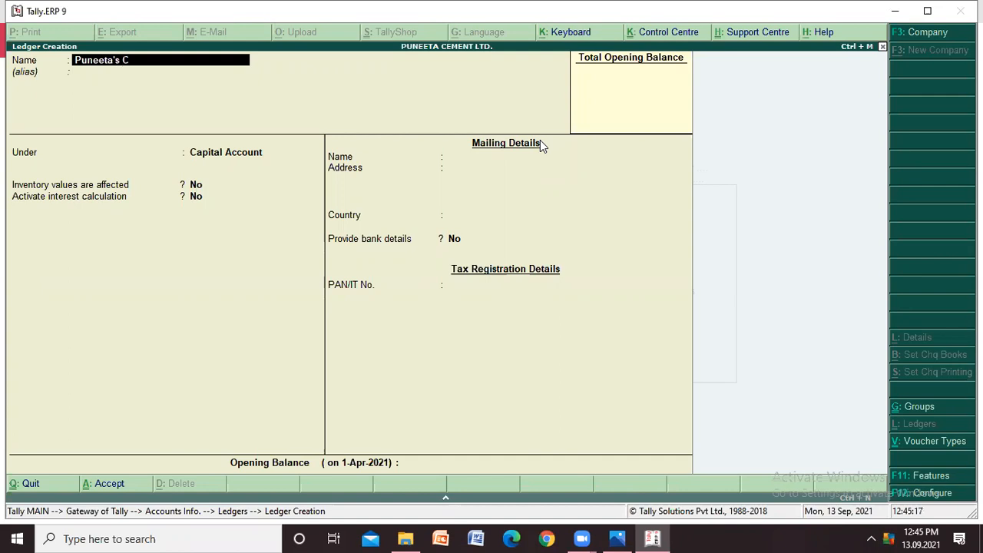
text(apital)
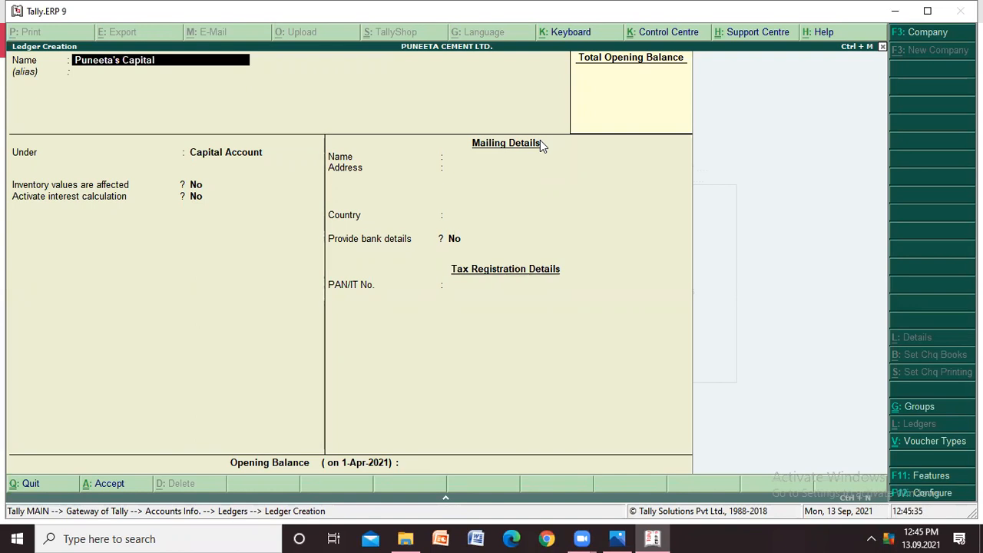
key(Return)
key(Return)
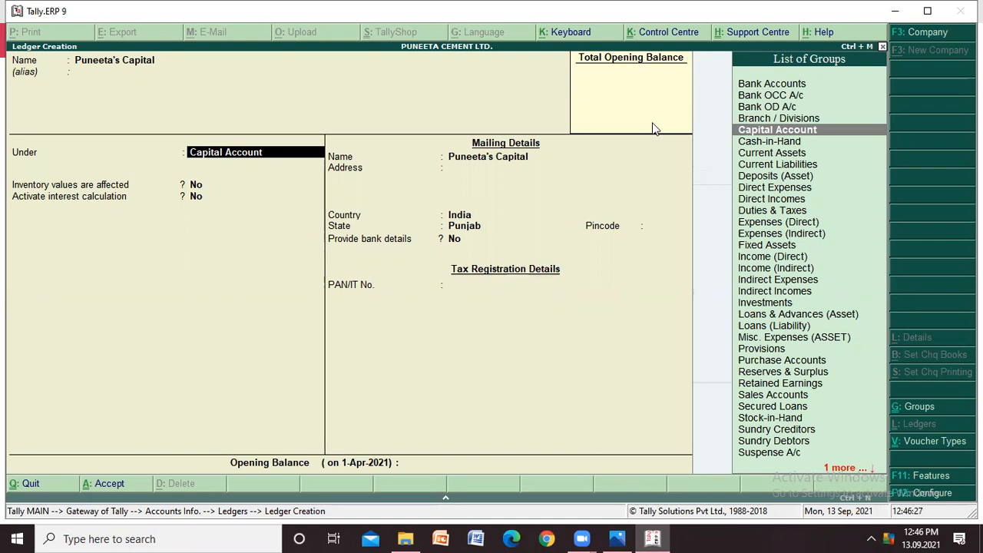
- Assign the ledger to the Capital Account group, keep the default details with no opening balance, and save it
key(Return)
key(Return)
key(Return)
key(Return)
key(Return)
key(Return)
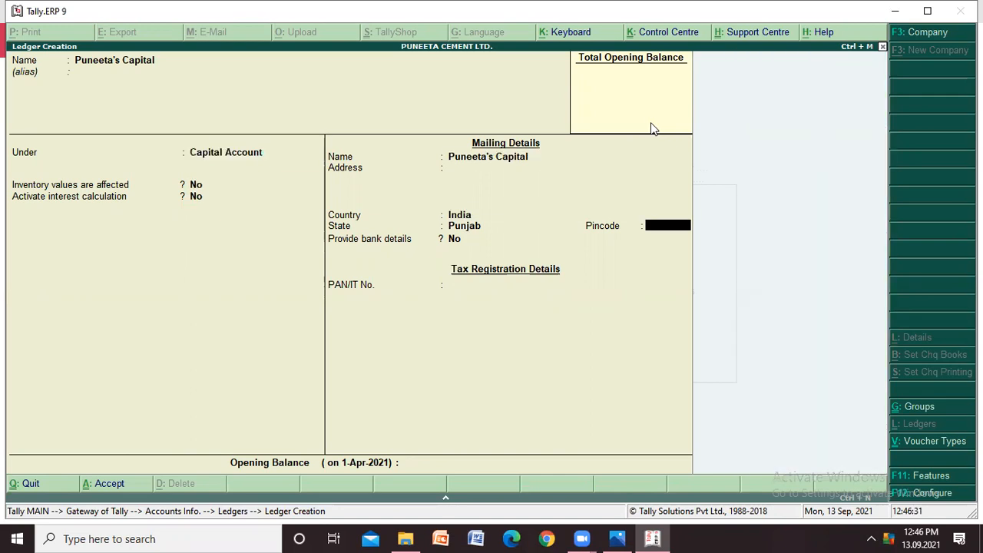
key(Return)
key(Return)
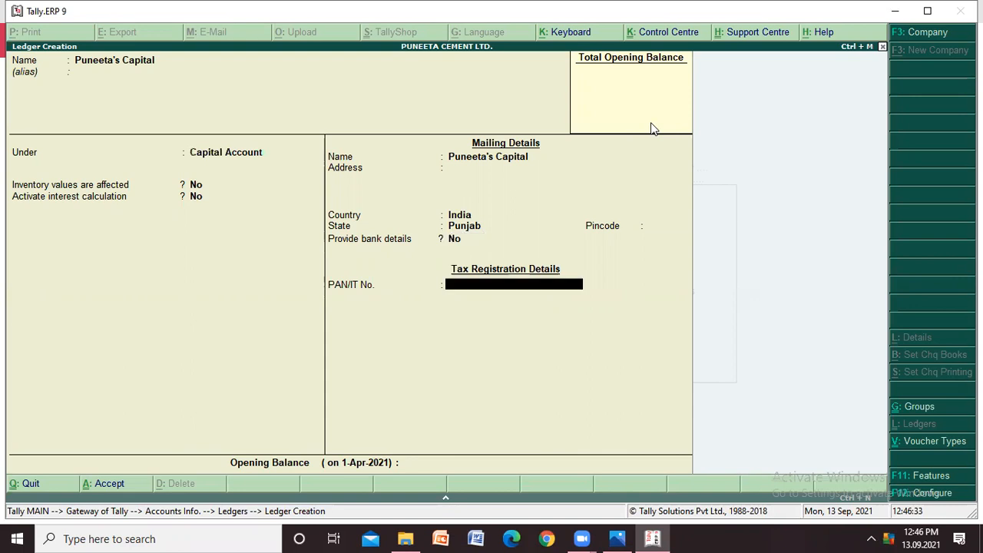
key(Return)
key(Return)
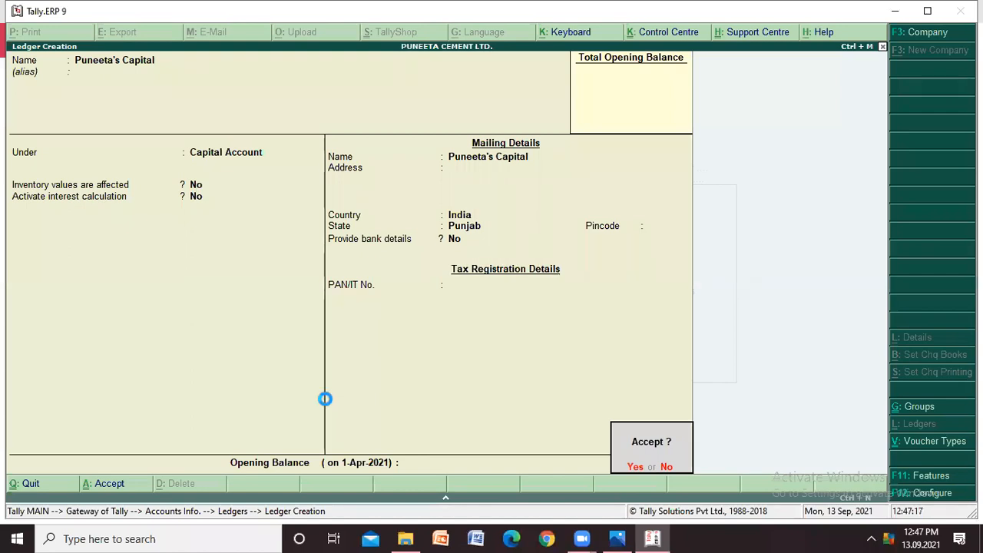
key(Return)
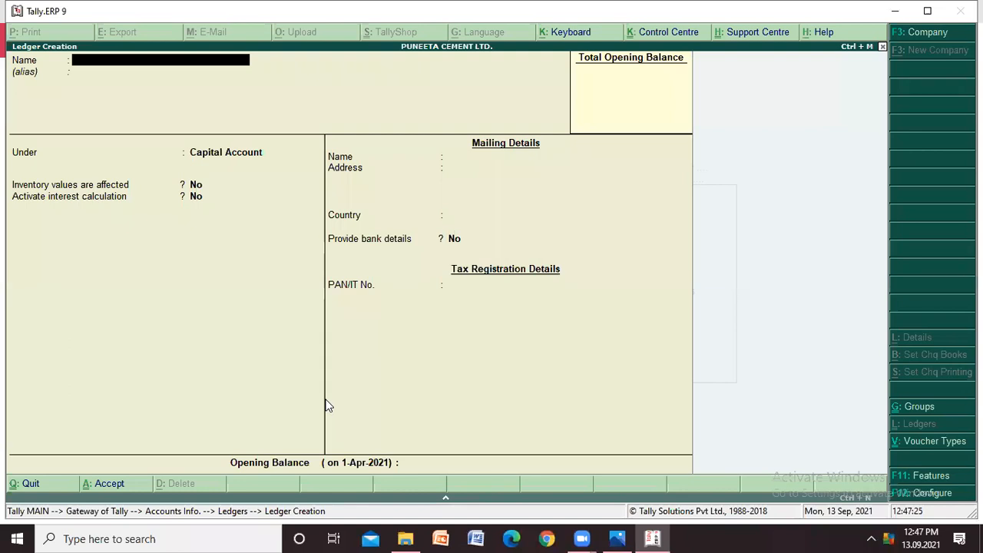
- Leave ledger creation and display the list of ledgers to check for the new capital ledger
key(Escape)
key(Return)
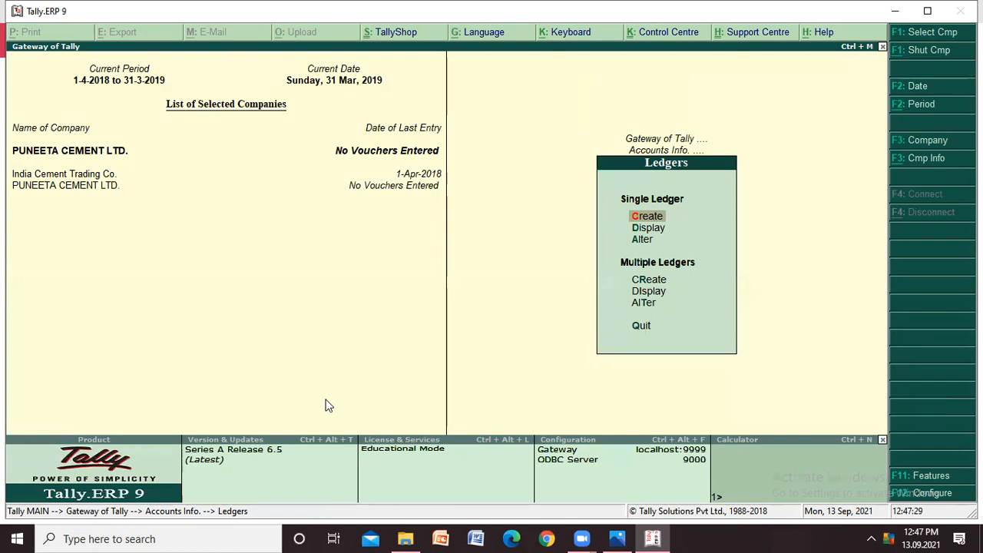
key(Down)
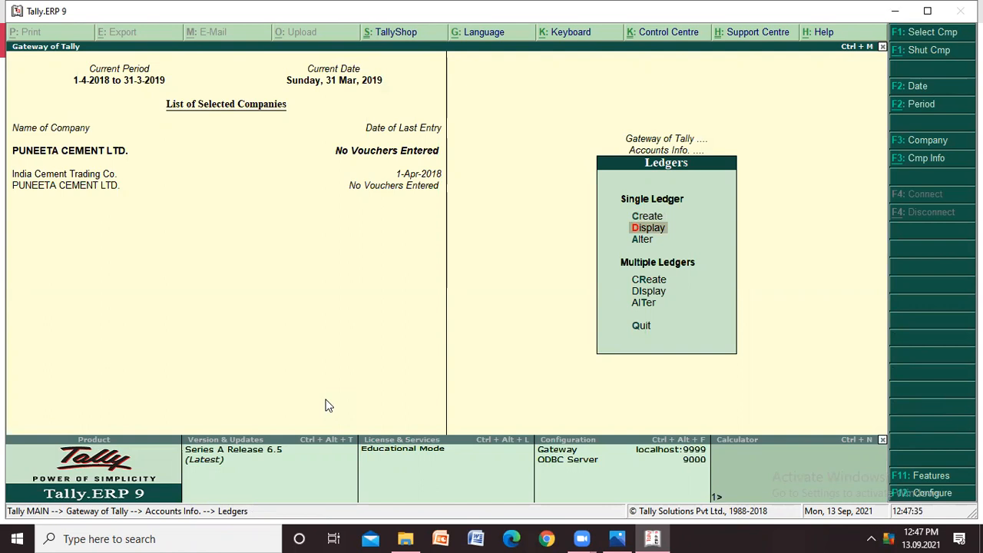
key(Return)
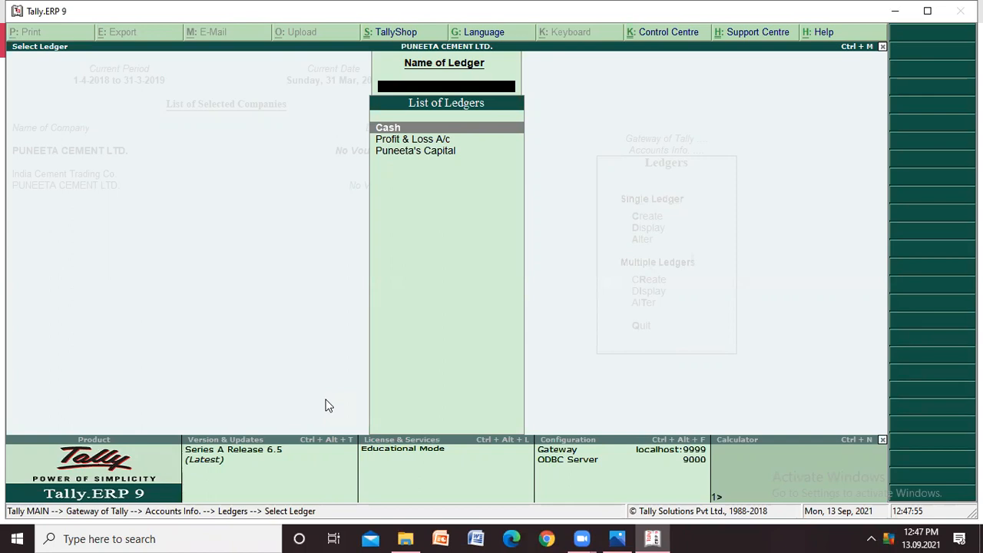
- Leave the ledger list, consult the transaction list in the Photos screenshot, and open a blank single-ledger creation form in Tally
key(Escape)
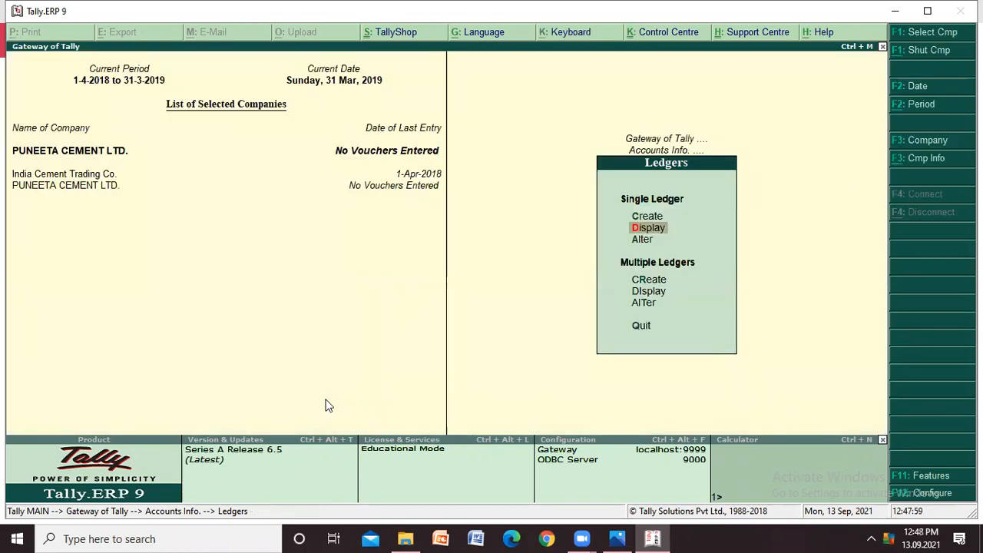
key(alt+Tab)
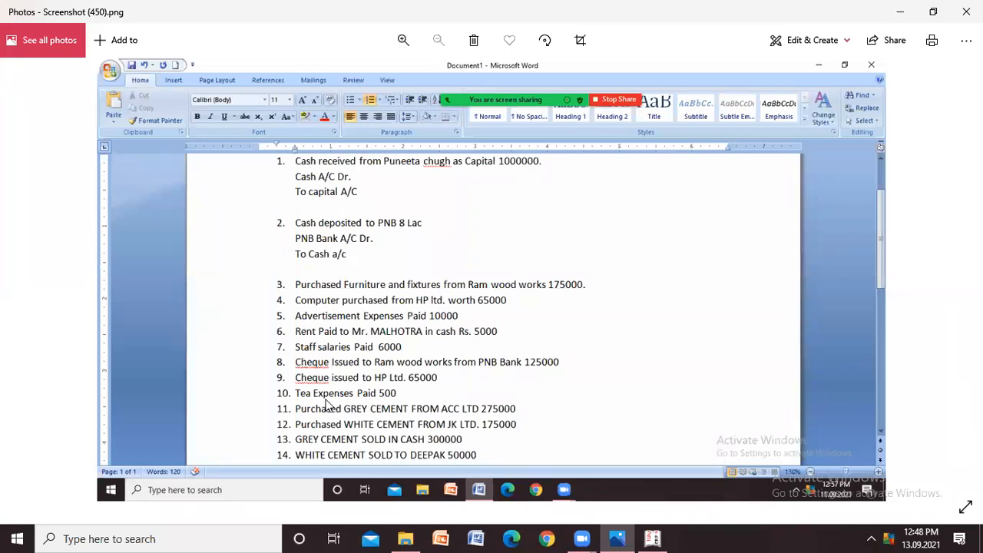
key(alt+Tab)
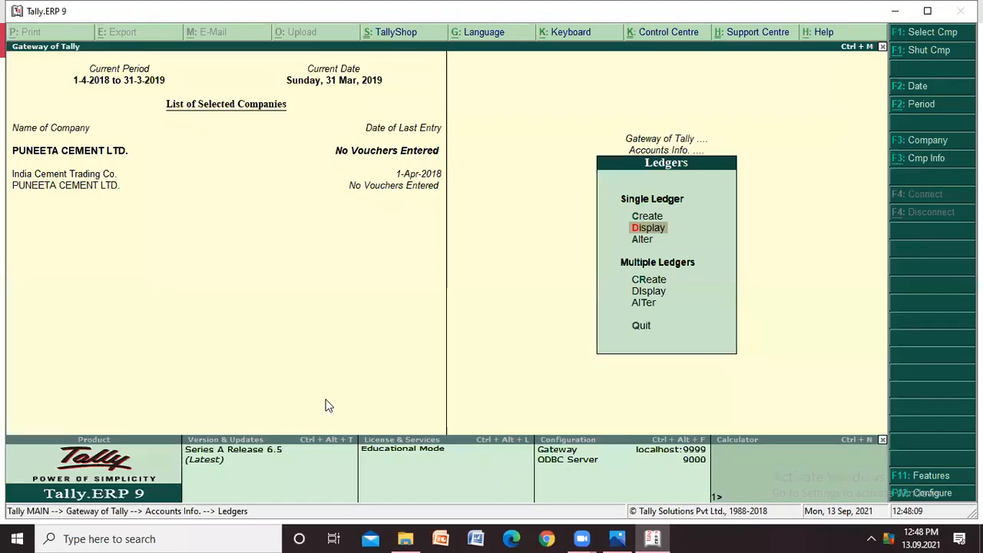
key(Up)
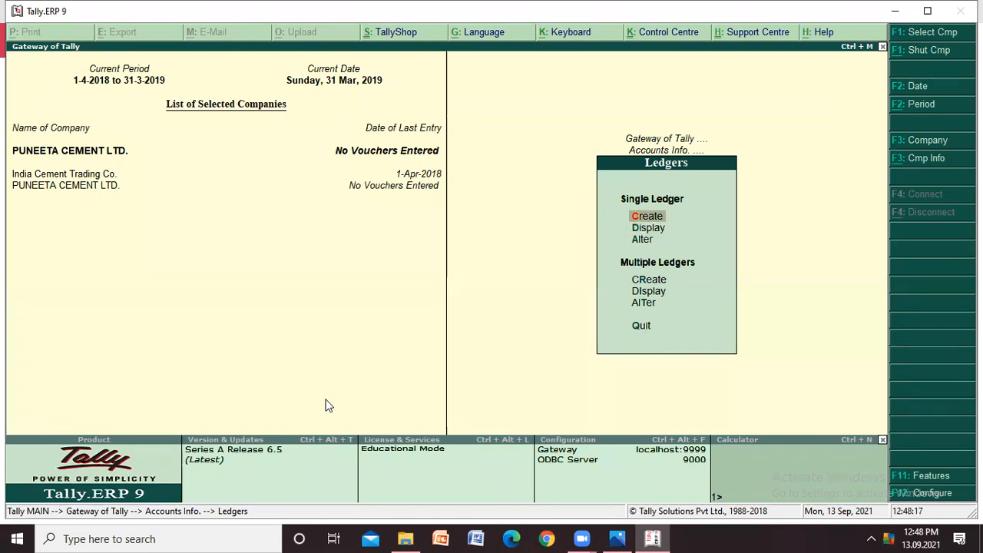
key(Return)
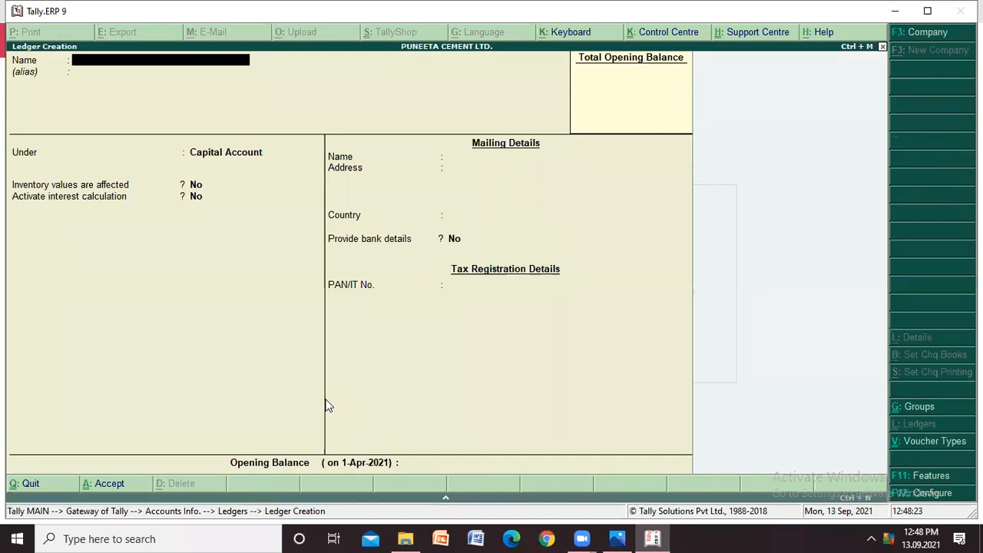
- Name the new ledger "Punjab National Bank" and leave the alias blank
text(Punj)
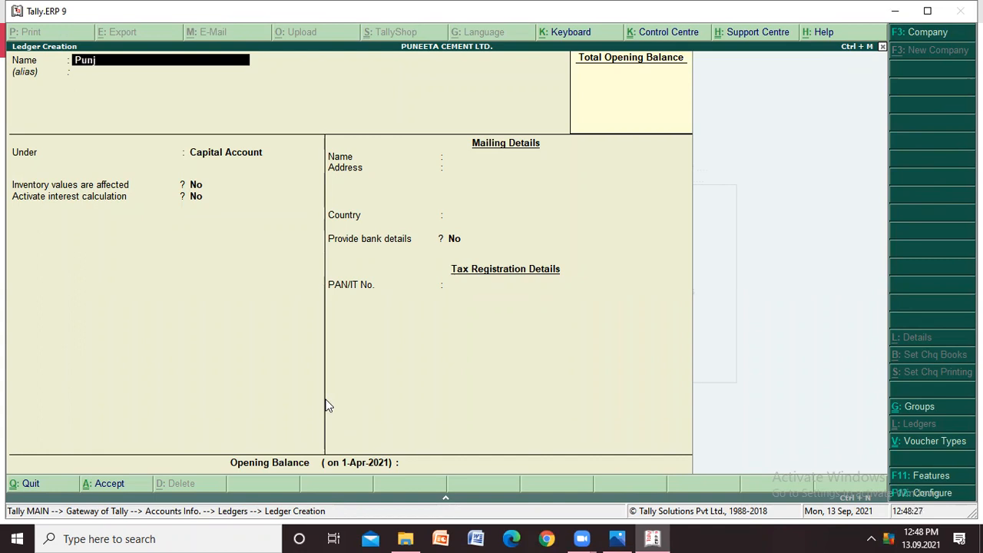
text(ab Nat)
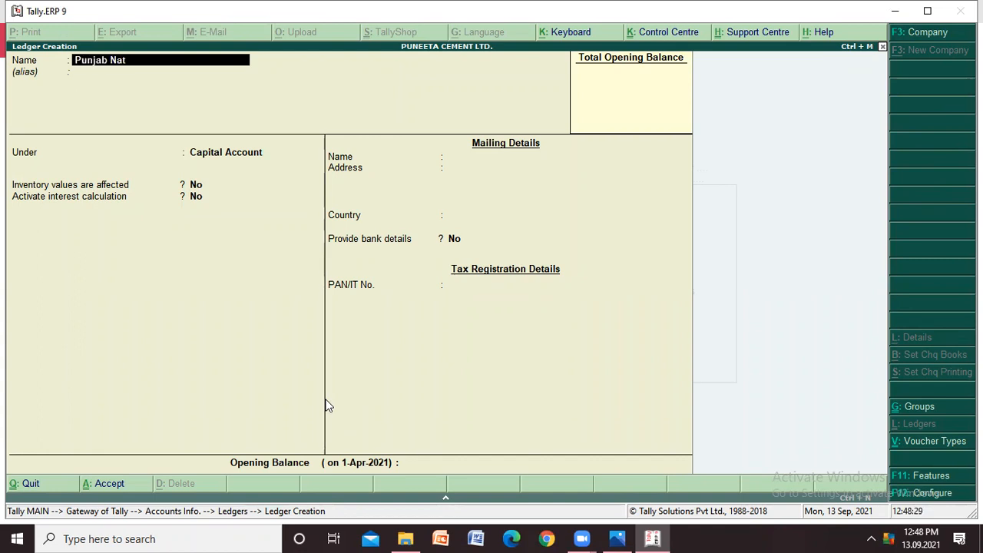
text(ional Bank)
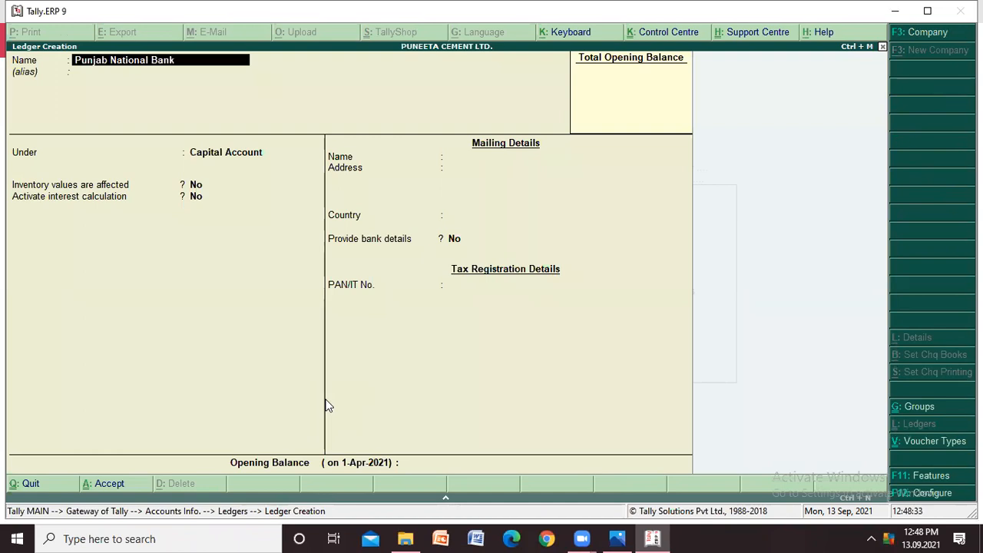
key(Return)
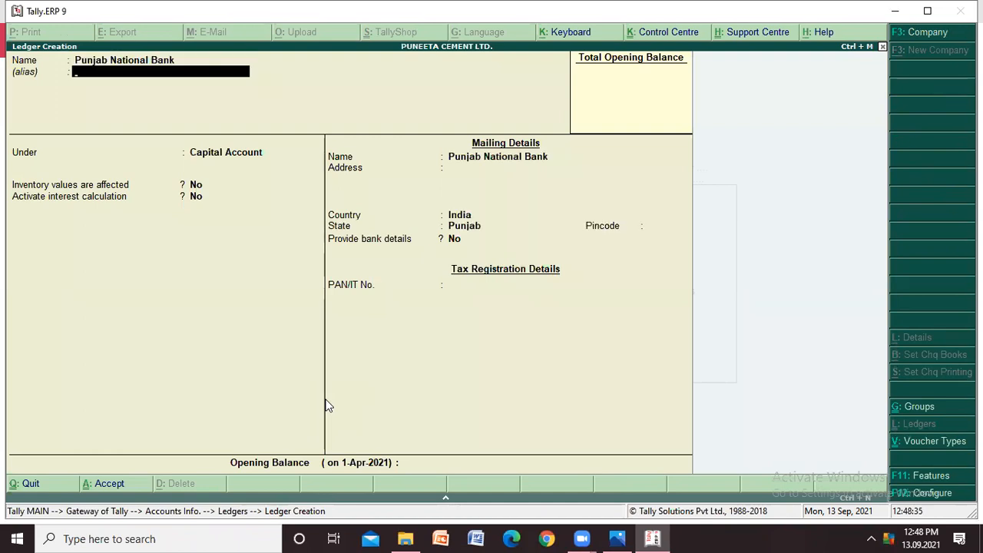
key(Return)
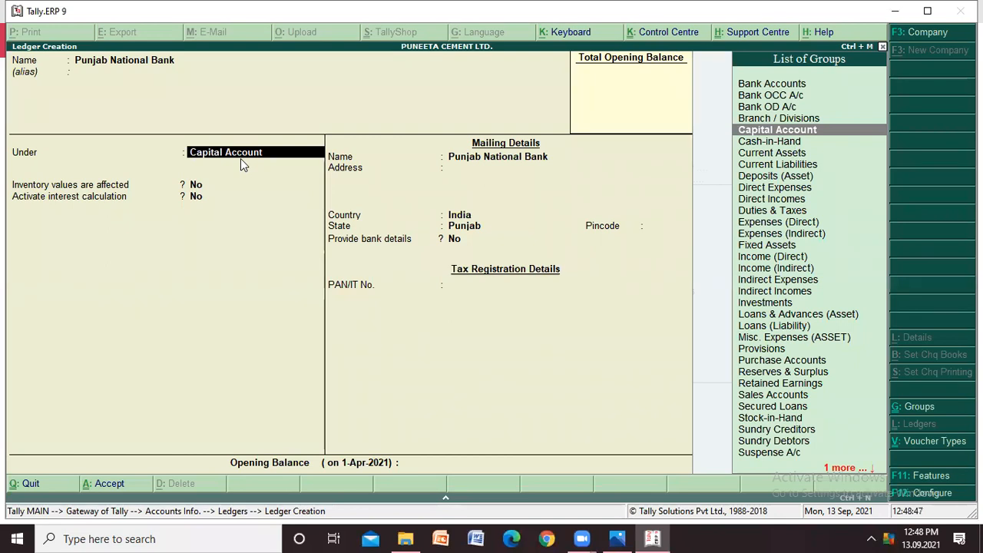
- Assign the Punjab National Bank ledger to the Bank Accounts group
key(Up)
key(Up)
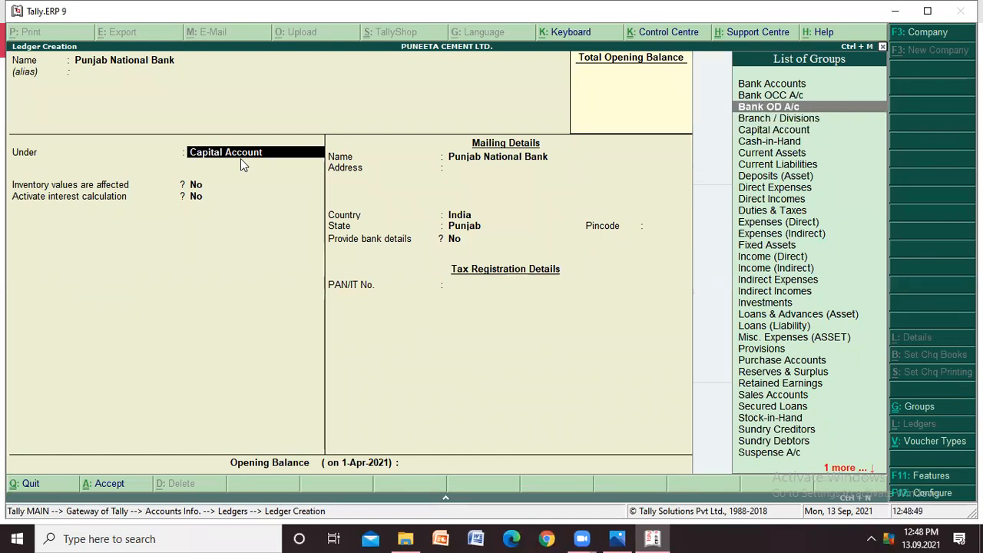
key(Up)
key(Down)
key(Down)
key(Down)
key(Down)
key(Down)
key(Up)
key(Up)
key(Up)
key(Up)
key(Up)
key(Up)
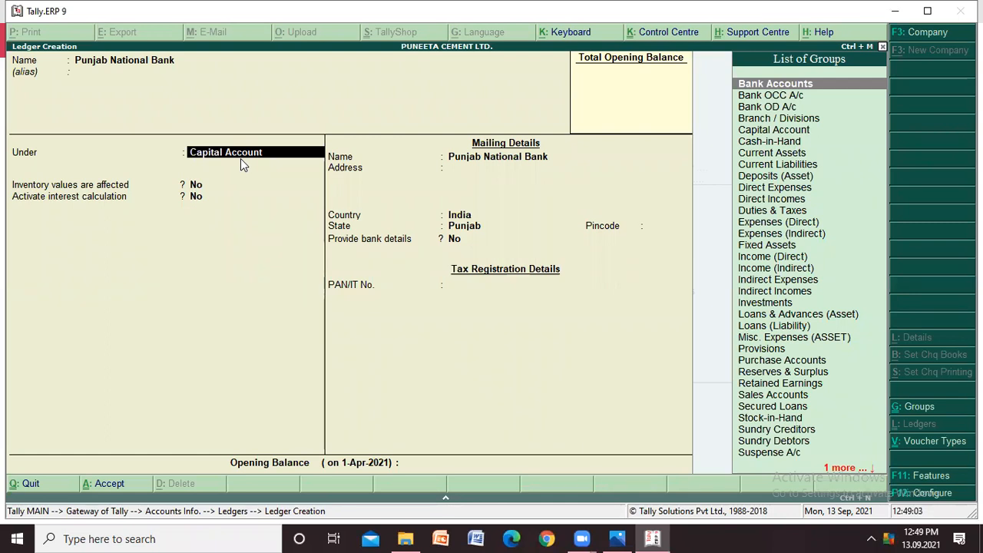
key(Return)
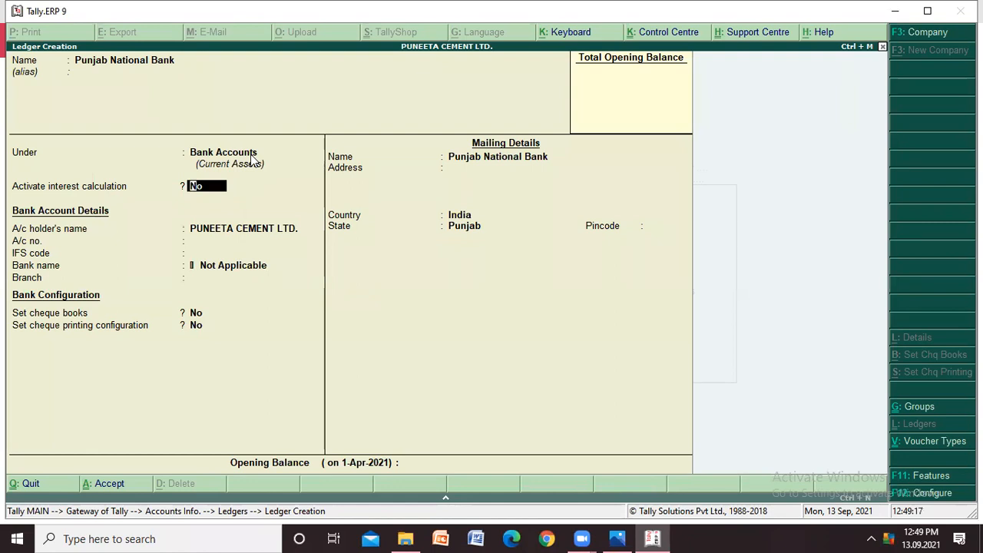
- Keep the bank ledger's default settings with India and Punjab as country and state, and enter the postal pincode
key(Return)
key(Return)
key(Return)
key(Return)
key(Return)
key(Return)
key(Return)
key(Return)
key(Return)
key(Return)
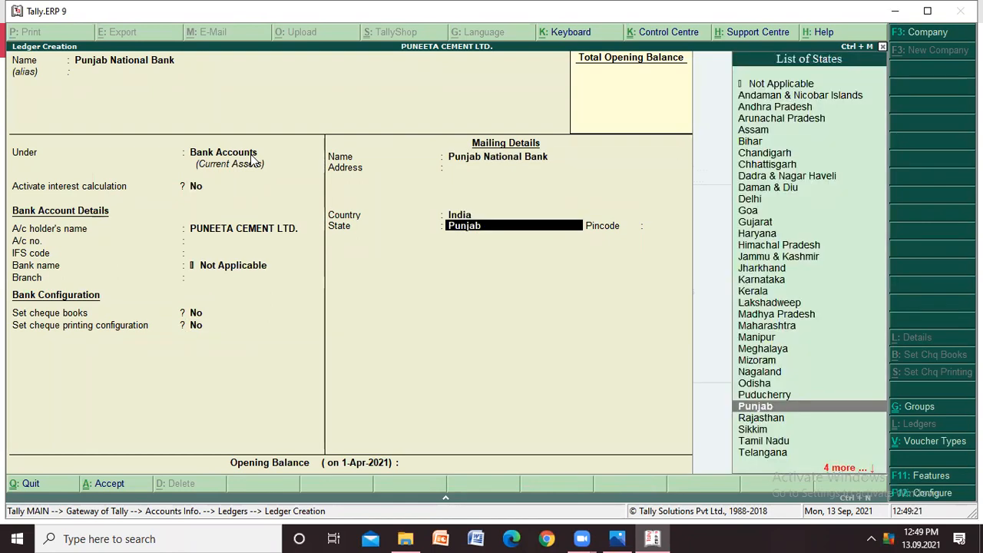
key(Return)
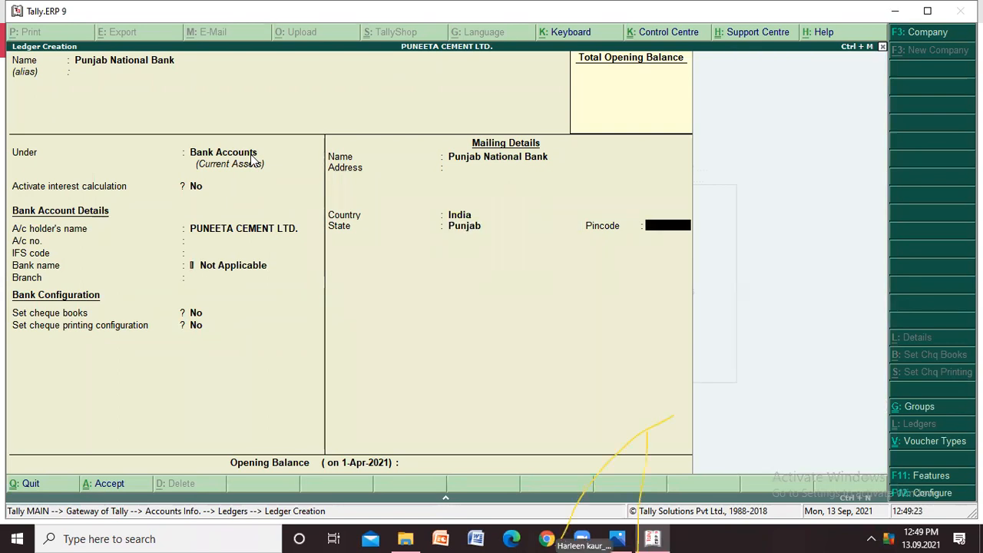
text(141001)
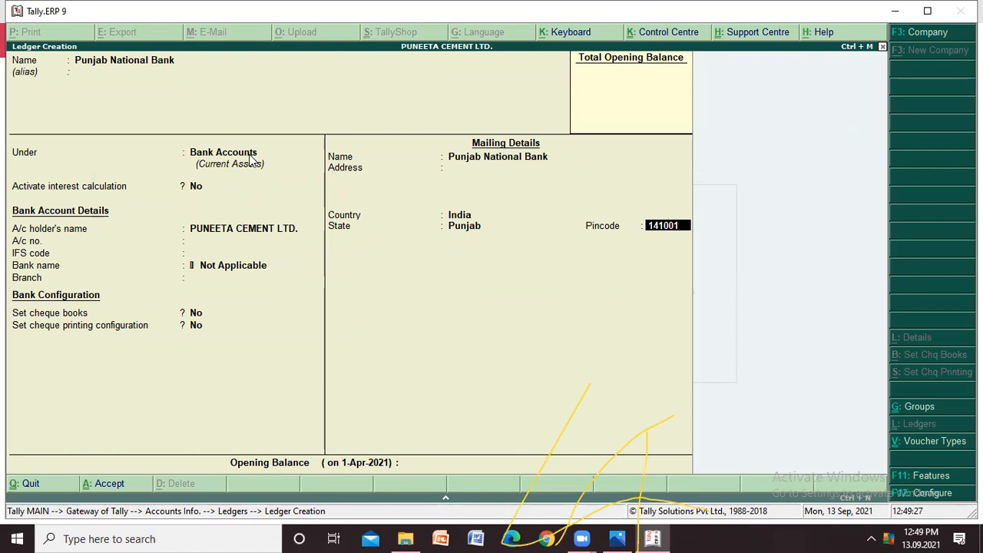
key(Return)
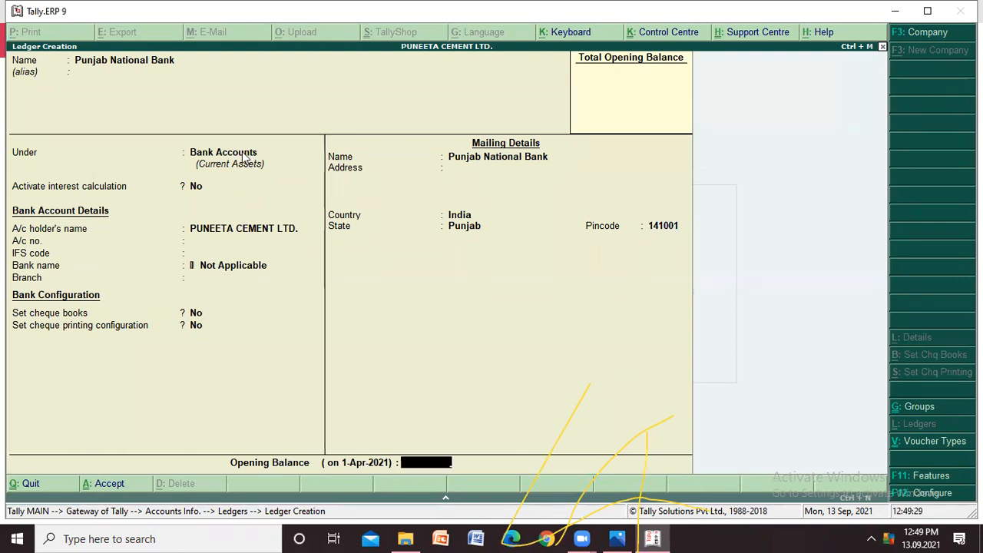
- Recheck the bank ledger's group and account details, leave the opening balance empty, and save the ledger
click(243, 155)
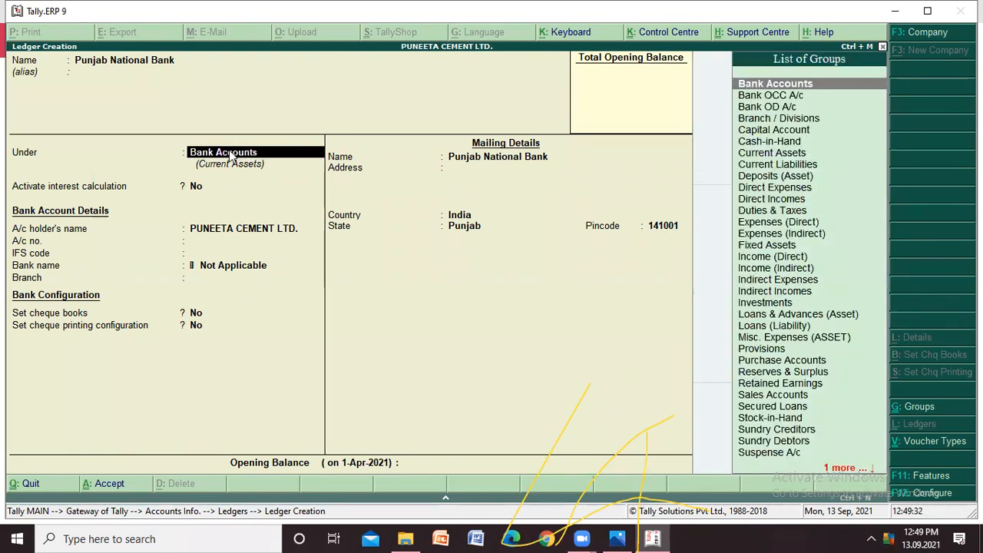
key(Return)
key(Return)
key(Return)
key(Return)
key(Return)
key(Return)
key(Return)
key(Return)
key(Return)
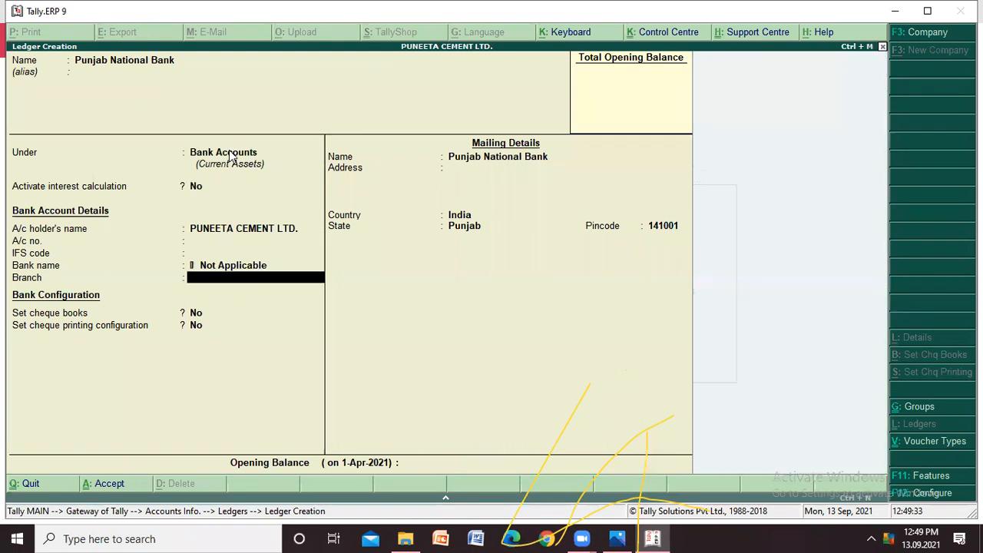
key(Return)
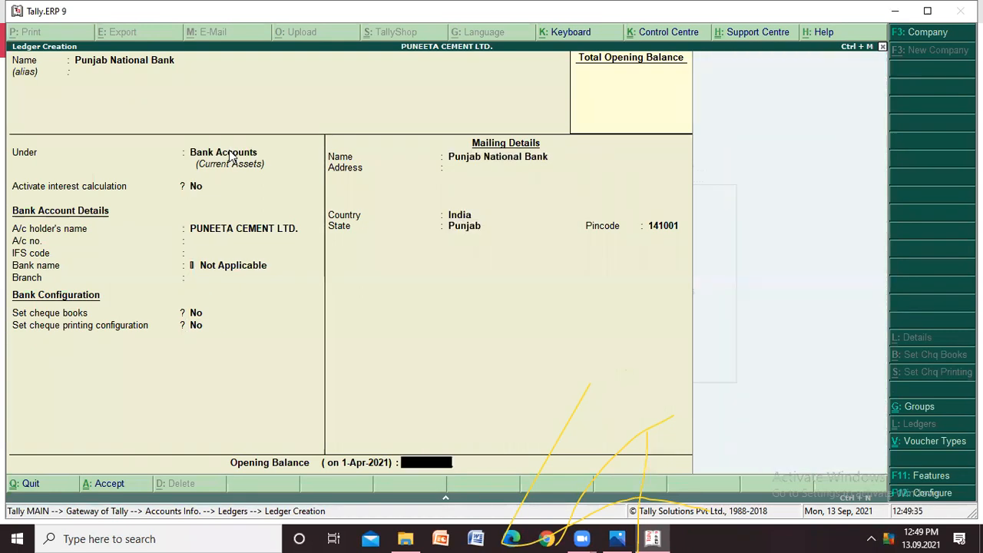
key(Return)
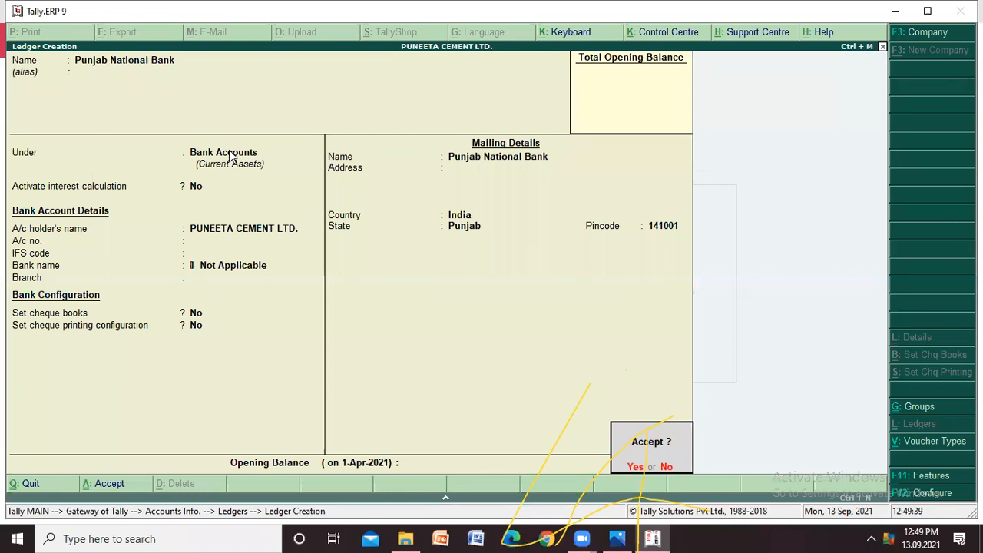
key(Return)
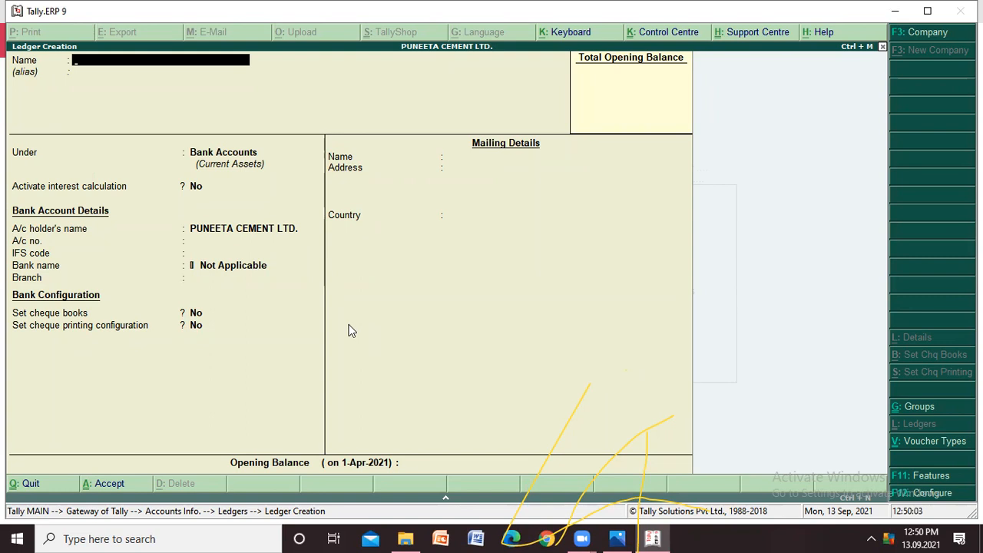
- Name the next ledger "Furniture and Fixture A/C" and leave the alias blank
text(Furniture and)
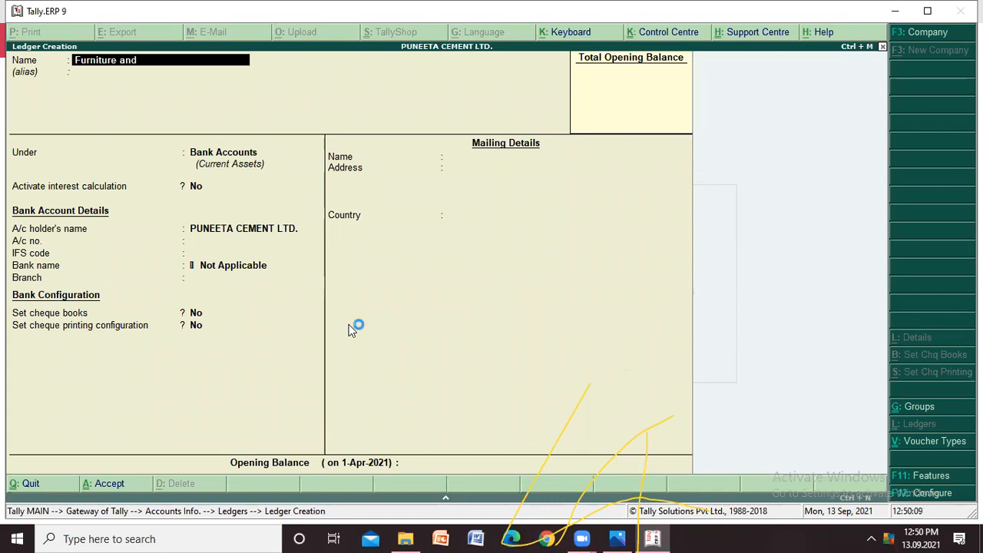
text( Fixture A/C)
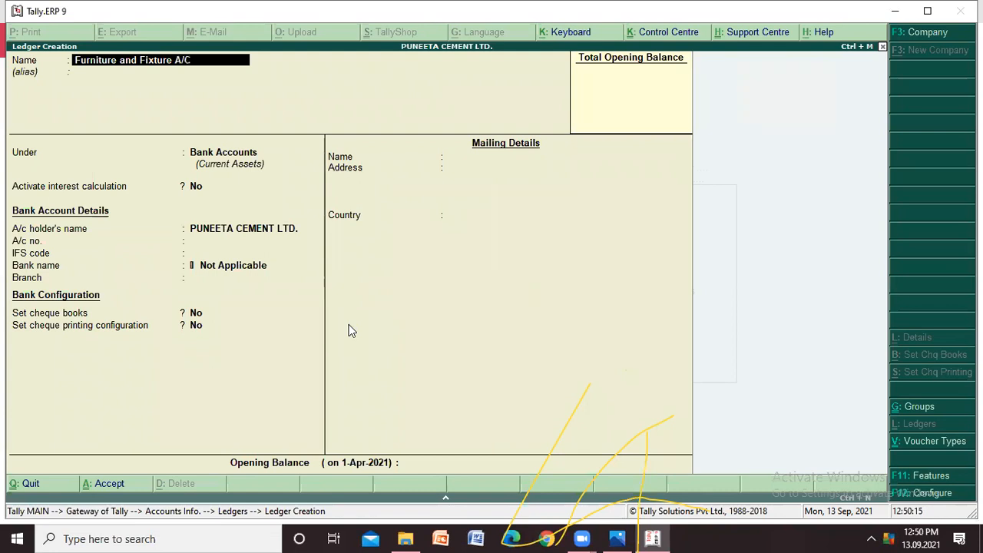
key(Return)
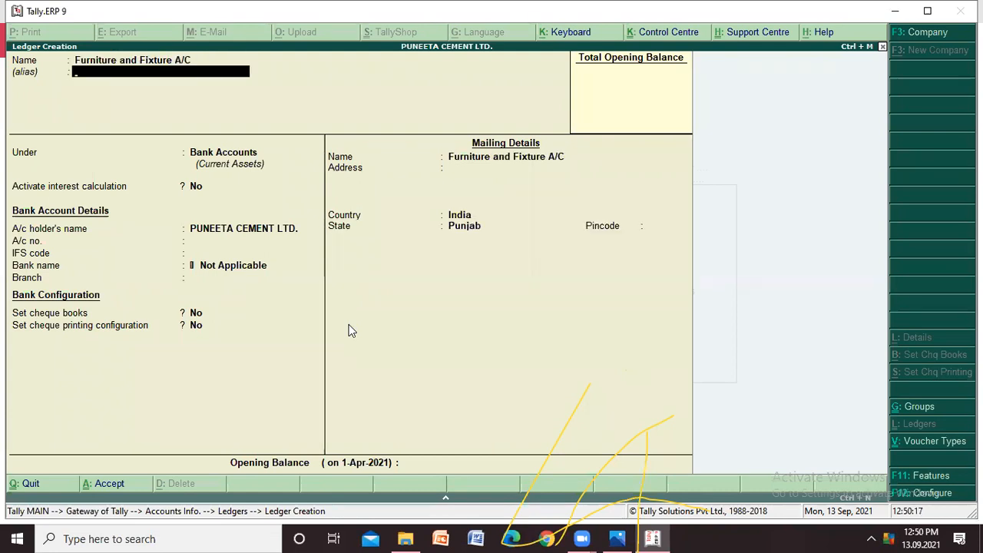
key(Return)
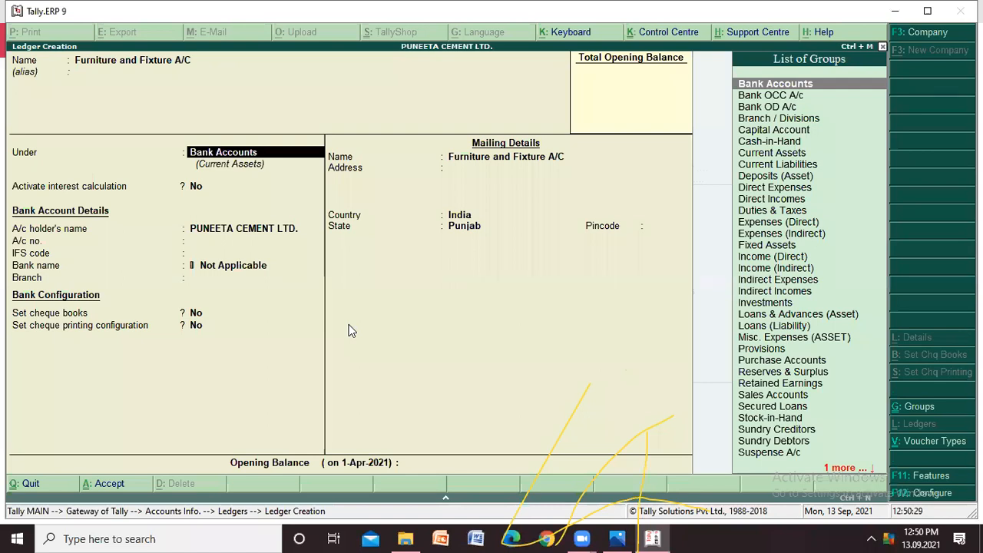
- Assign the Furniture and Fixture A/C ledger to the Fixed Assets group
key(Down)
key(Down)
key(Down)
key(Down)
key(Down)
key(Down)
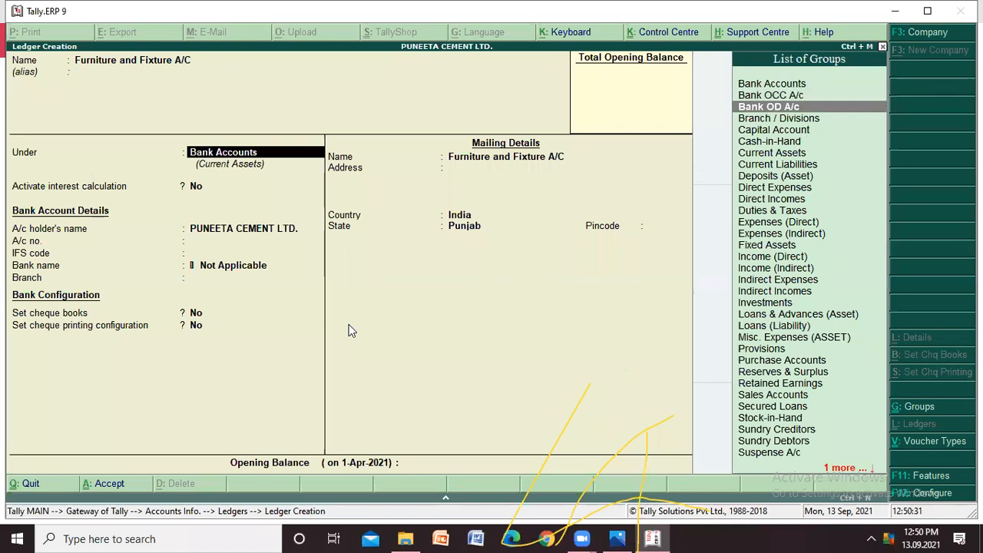
key(Down)
key(Down)
key(Down)
key(Down)
key(Down)
key(Down)
key(Down)
key(Down)
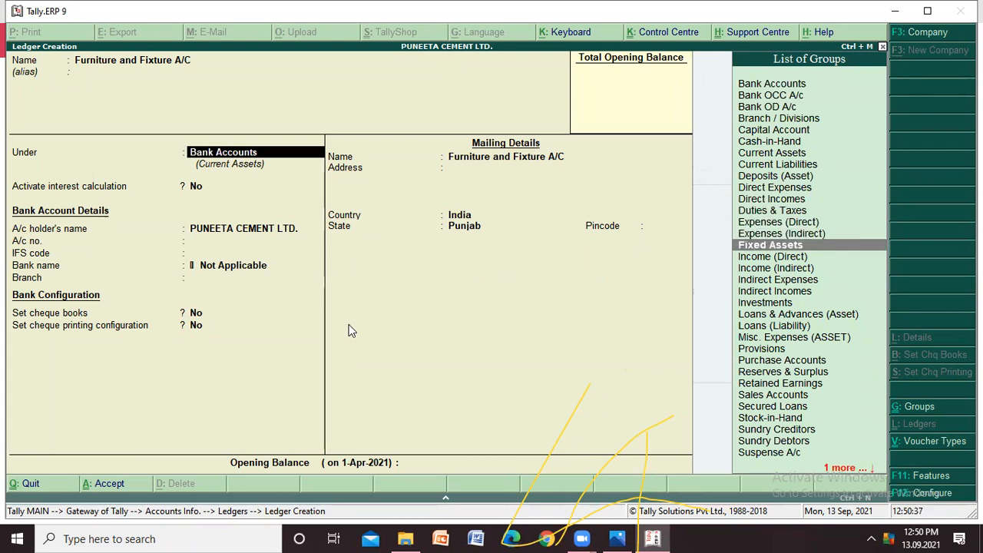
key(Return)
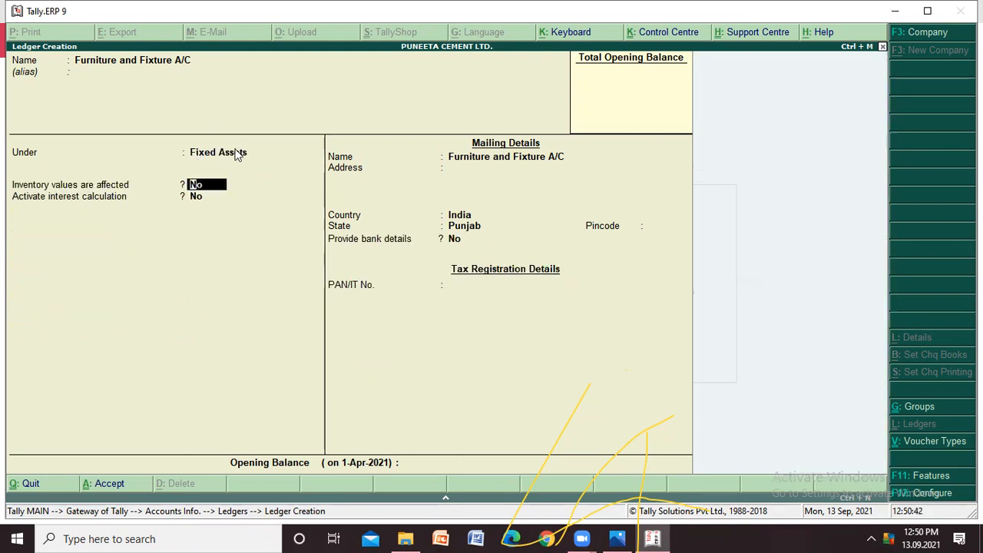
- Keep the furniture ledger's inventory, interest, country and state defaults, and enter the postal pincode in its mailing details
key(Return)
key(Return)
key(Return)
key(Return)
key(Return)
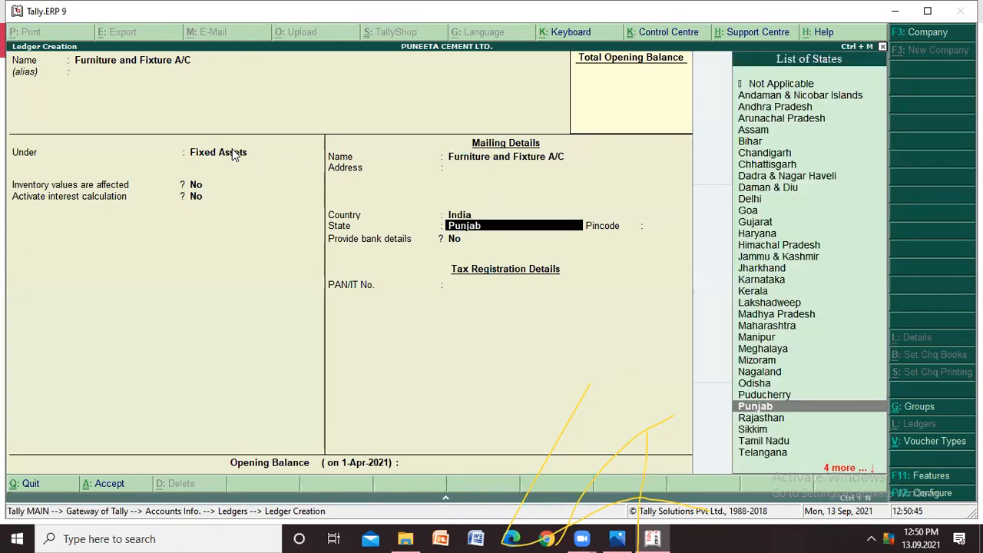
key(Return)
text(141001)
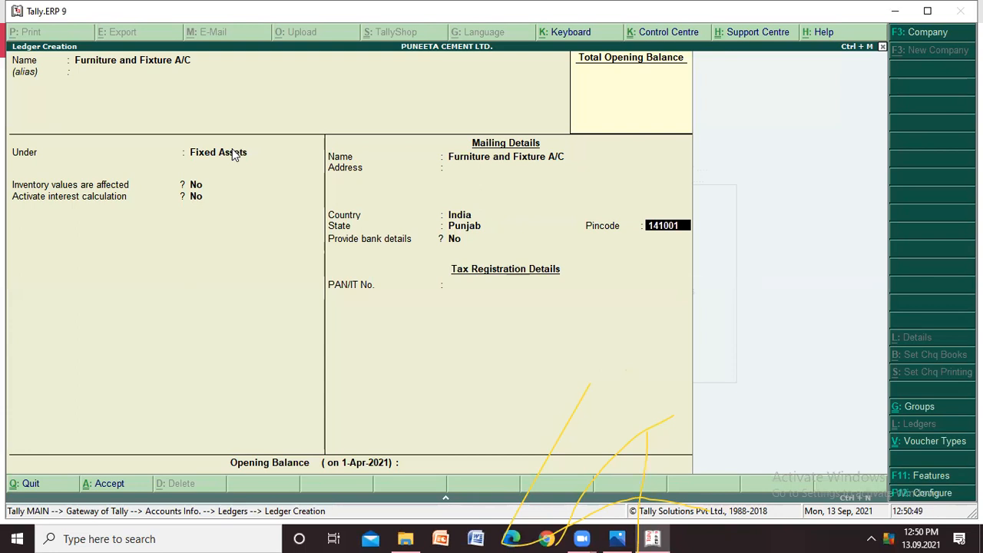
key(Return)
- Leave the furniture ledger's bank details off and its PAN and opening balance empty, and save it
key(Return)
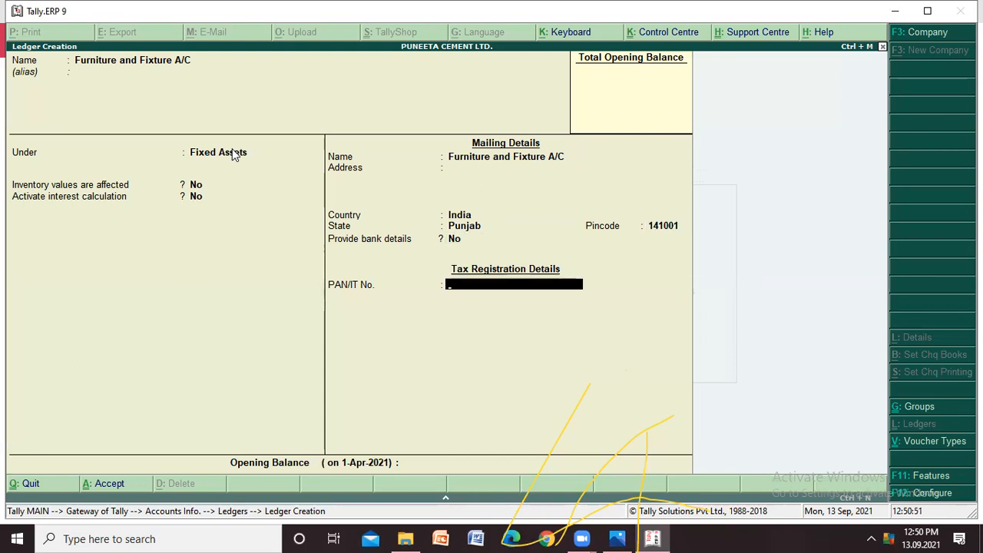
key(Return)
key(Return)
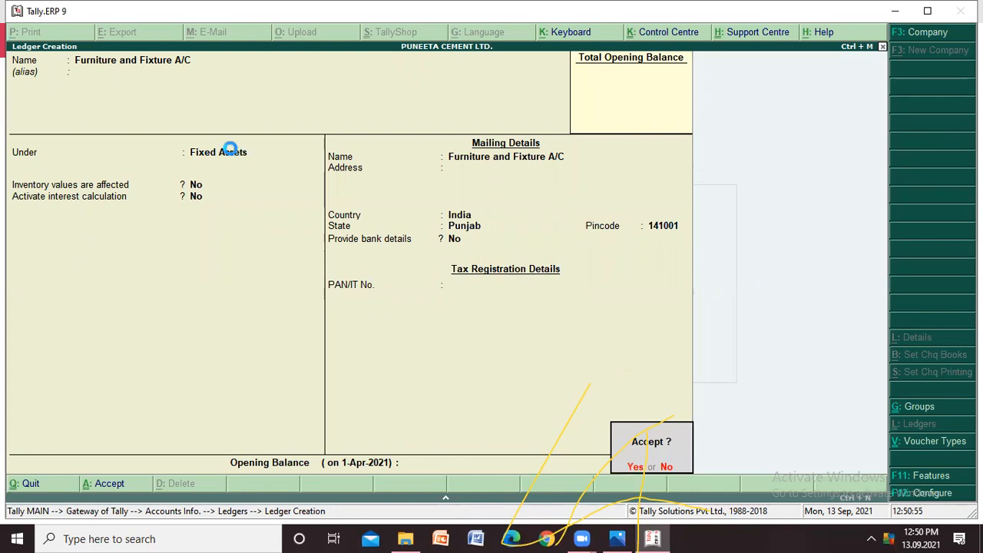
key(Return)
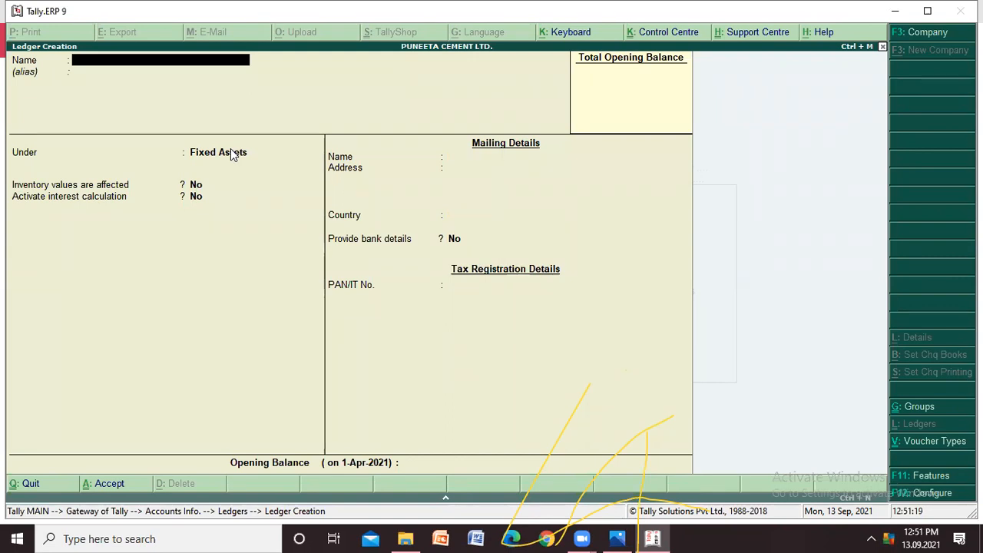
- Name the next ledger "Ram Wood Works A/C" and leave the alias blank
text(Ra)
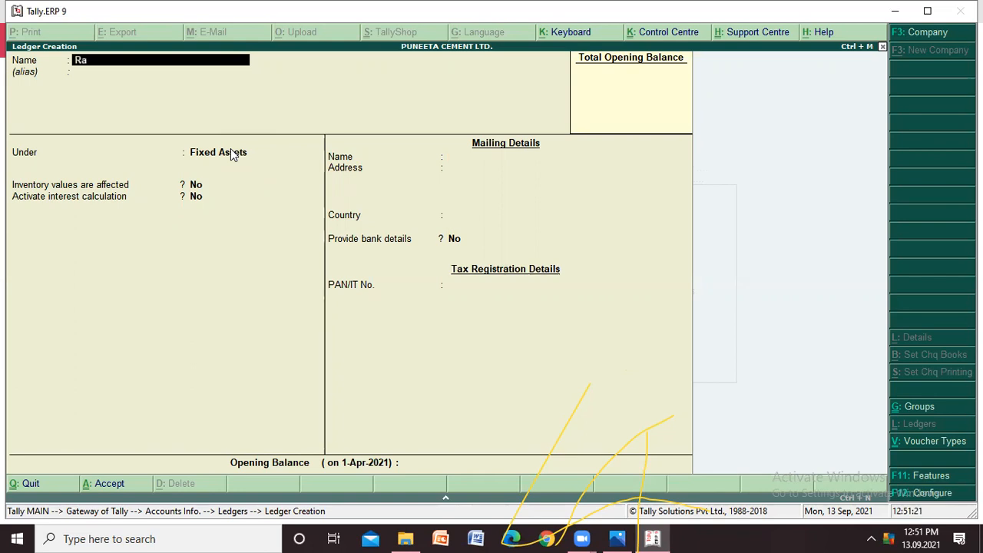
text(m Woo)
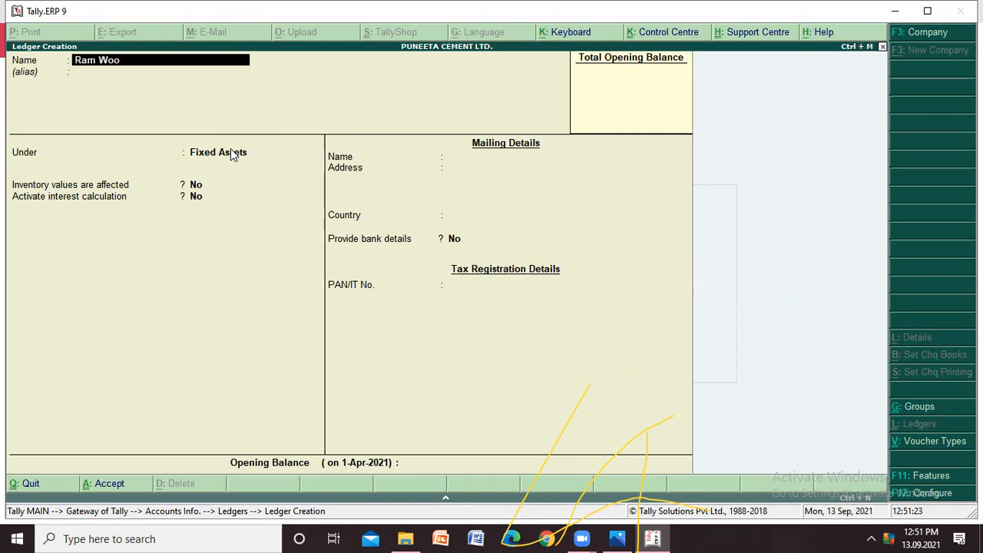
text(d Works A/C)
key(Return)
key(Return)
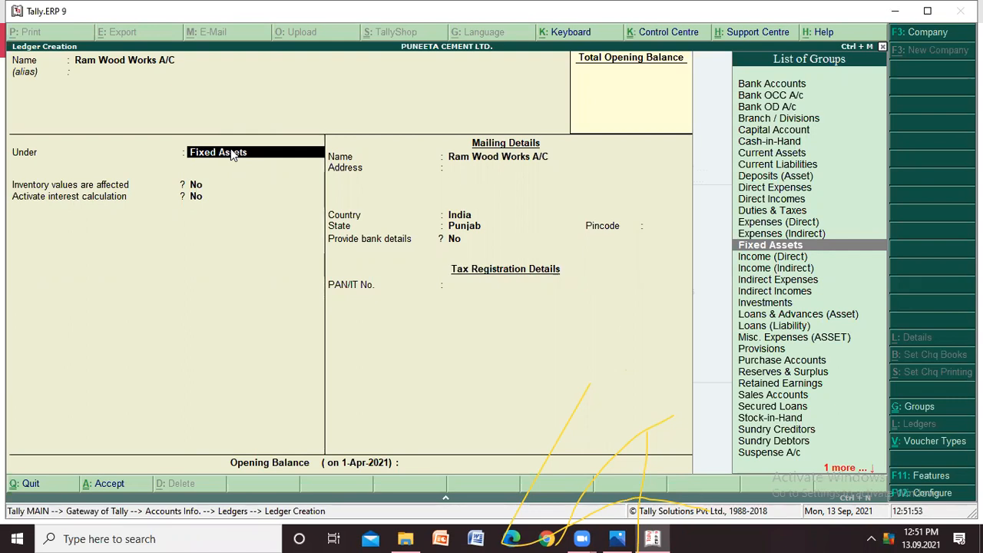
- Assign the Ram Wood Works A/C ledger to the Sundry Creditors group
key(Down)
key(Down)
key(Down)
key(Down)
key(Down)
key(Down)
key(Down)
key(Down)
key(Down)
key(Down)
key(Down)
key(Down)
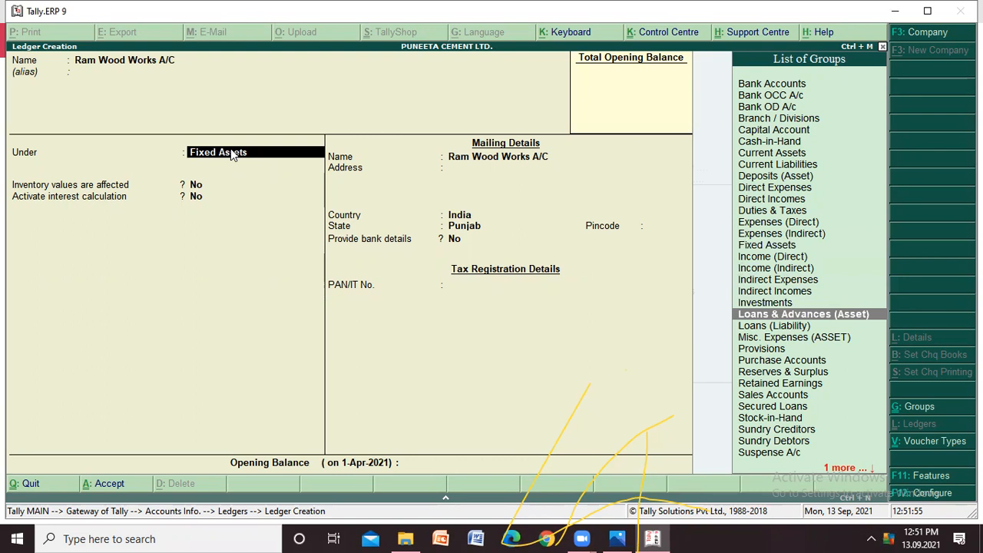
key(Down)
key(Down)
key(Down)
key(Down)
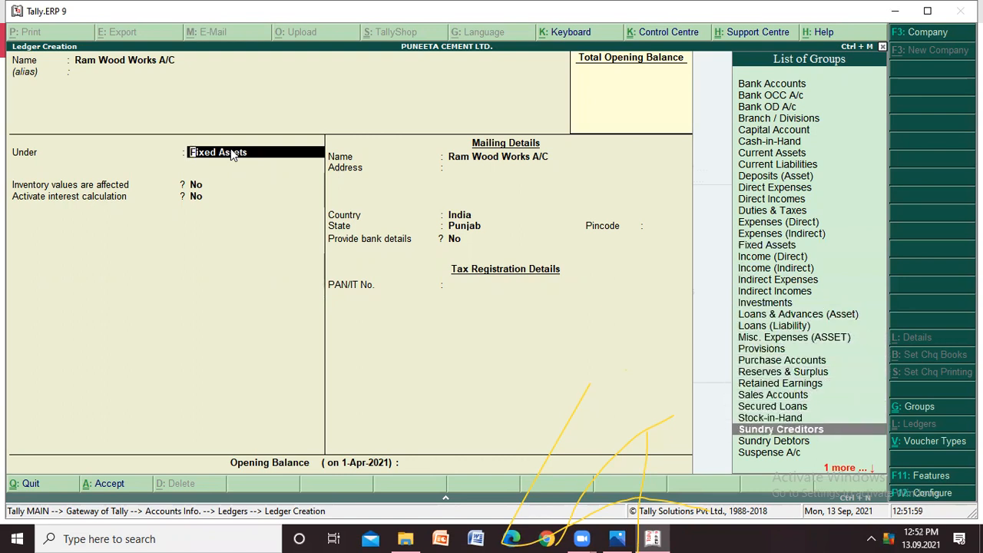
key(Return)
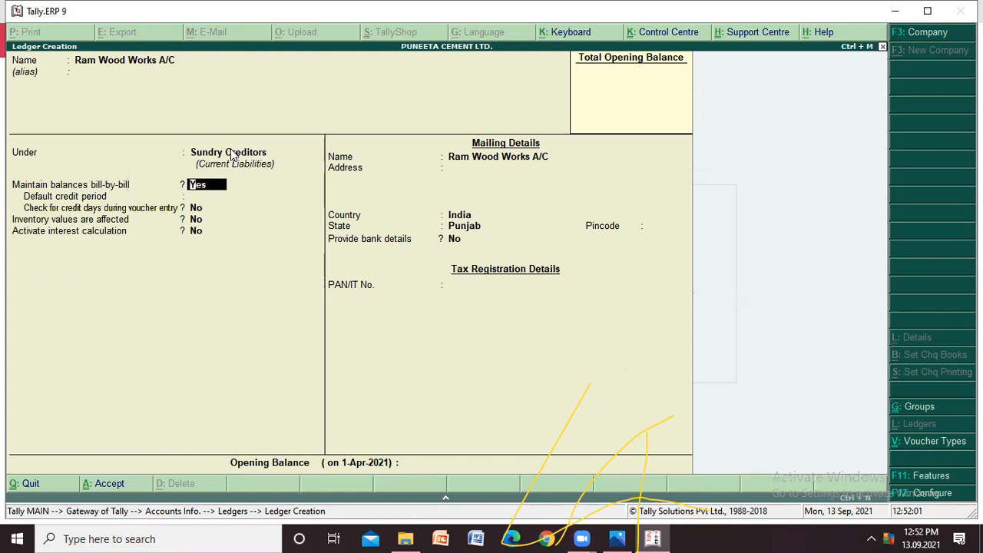
- Keep bill-by-bill balances on for Ram Wood Works, with no default credit period and credit-day checking, inventory and interest off
key(Return)
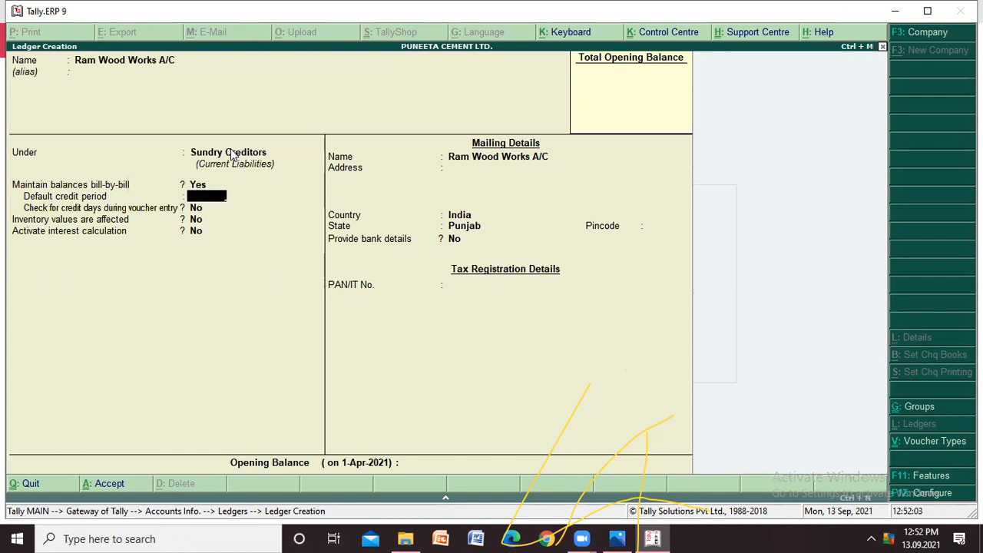
key(Return)
key(Return)
key(Return)
- Keep the default mailing, bank and PAN details for Ram Wood Works, leave the opening balance empty, and save the ledger
key(Return)
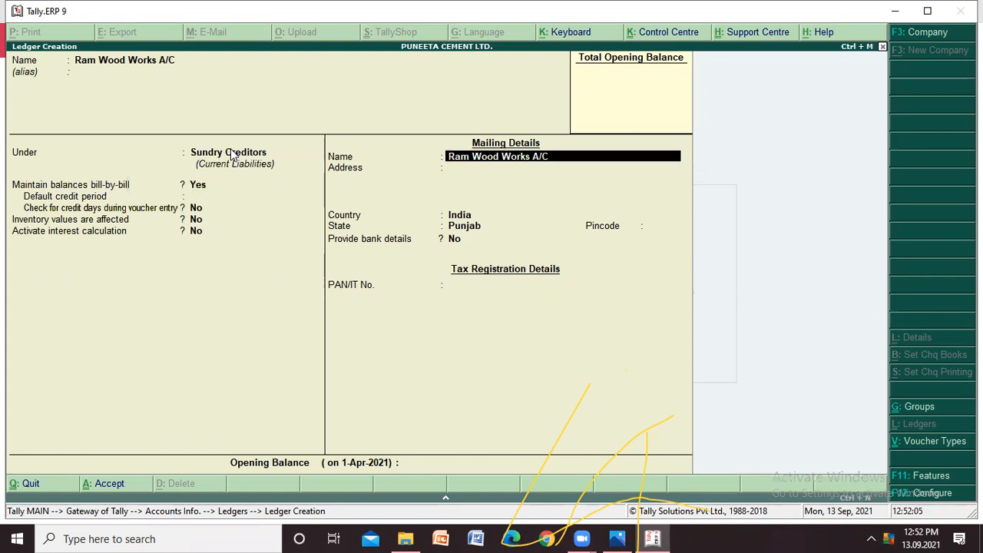
key(Return)
key(Return)
key(Return)
key(Return)
key(Return)
key(Return)
key(Return)
key(Return)
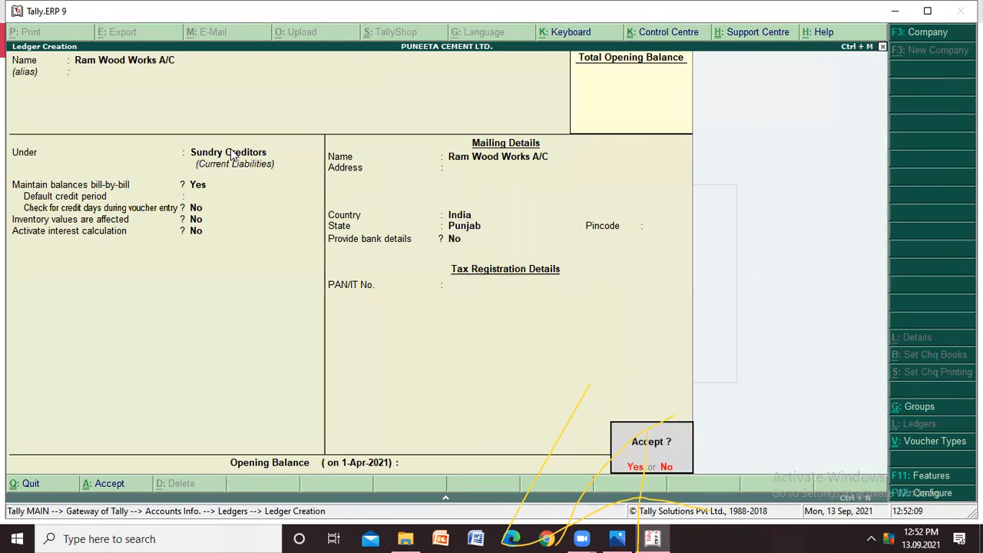
key(Return)
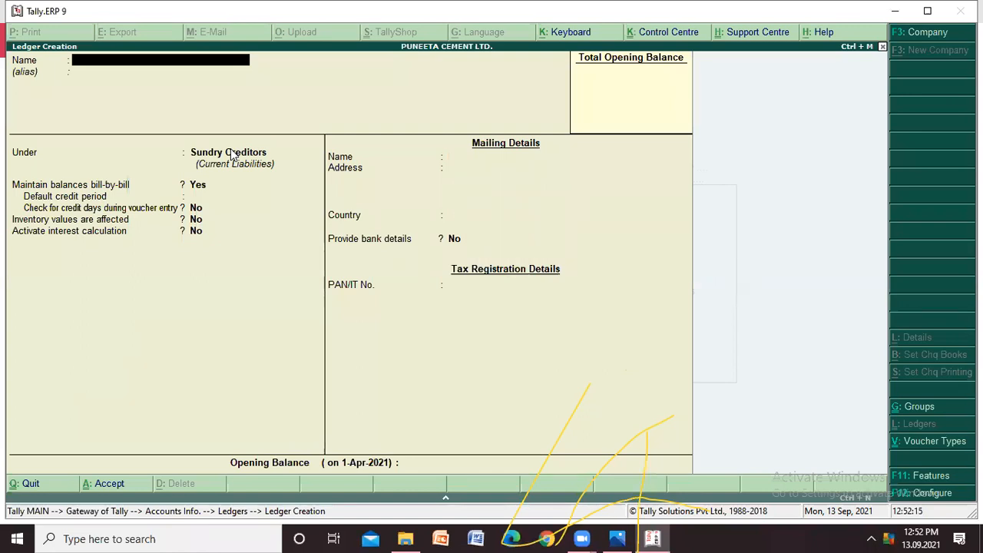
- Name the next ledger "Computer A/C" after checking the purchase in the transaction list, and leave the alias blank
text(Computer)
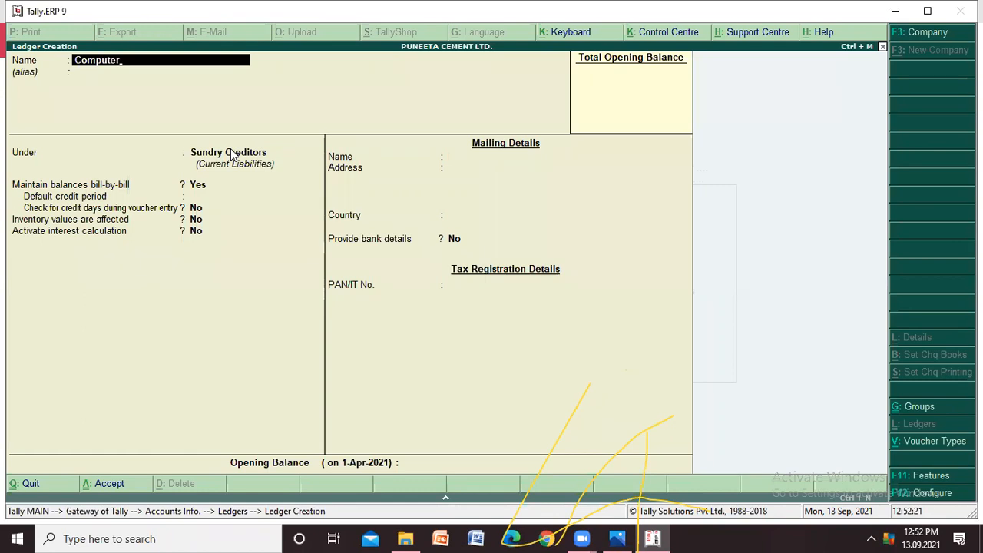
key(alt+Tab)
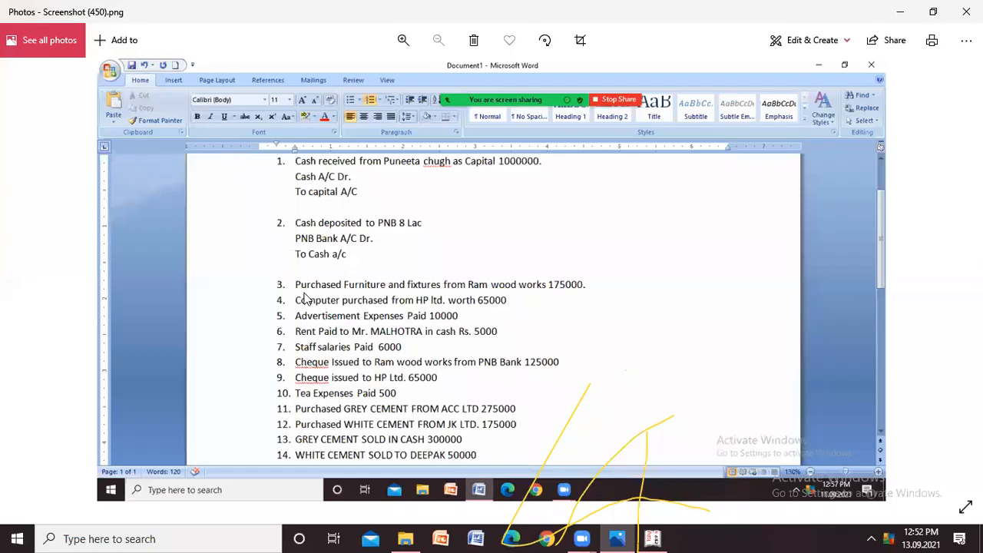
key(alt+Tab)
text(A)
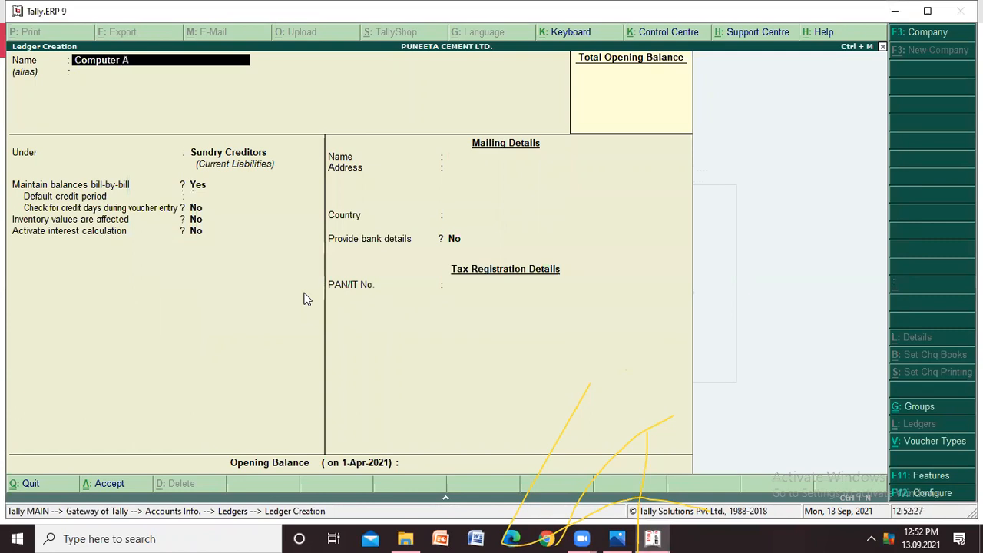
text(/c)
key(BackSpace)
text(C)
key(Return)
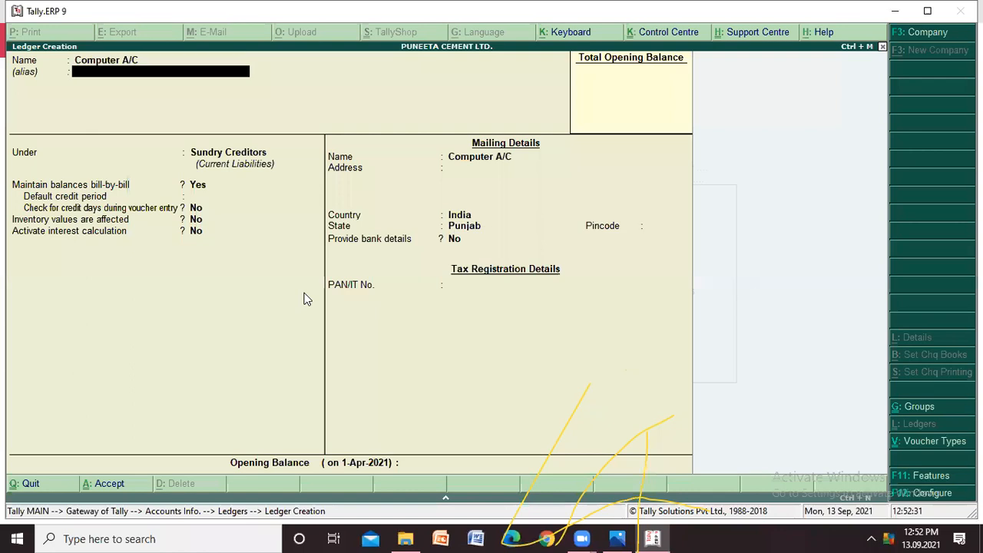
key(Return)
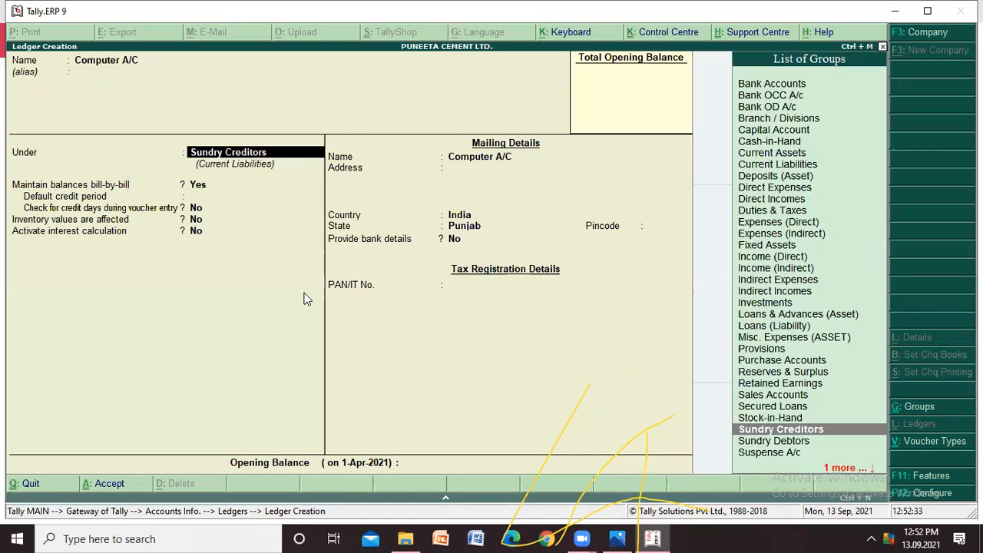
- Assign the Computer A/C ledger to the Fixed Assets group
key(Up)
key(Up)
key(Up)
key(Up)
key(Up)
key(Up)
key(Up)
key(Up)
key(Up)
key(Up)
key(Up)
key(Up)
key(Up)
key(Up)
key(Up)
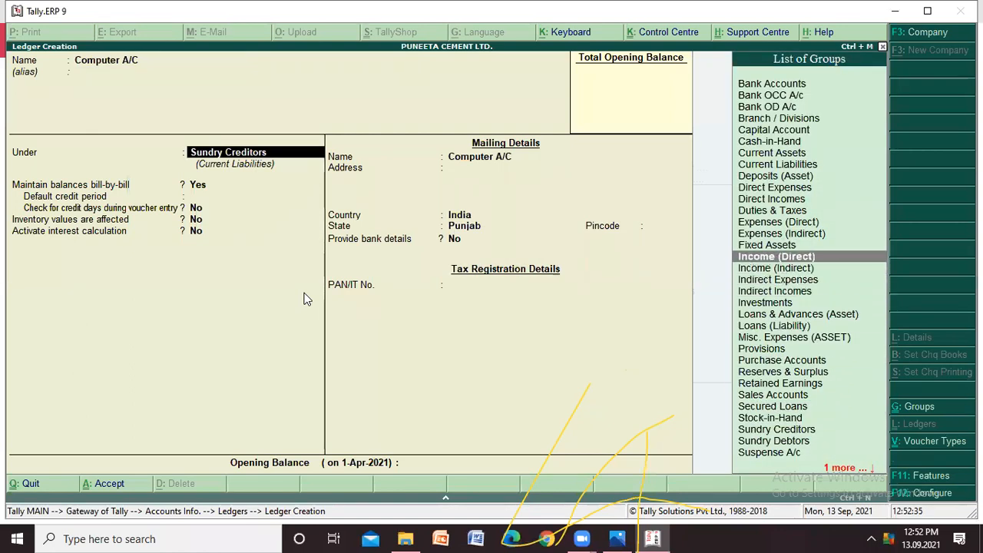
key(Up)
key(Return)
key(Return)
key(Return)
key(Return)
key(Return)
key(Return)
key(Return)
key(Return)
key(Return)
key(Return)
key(Return)
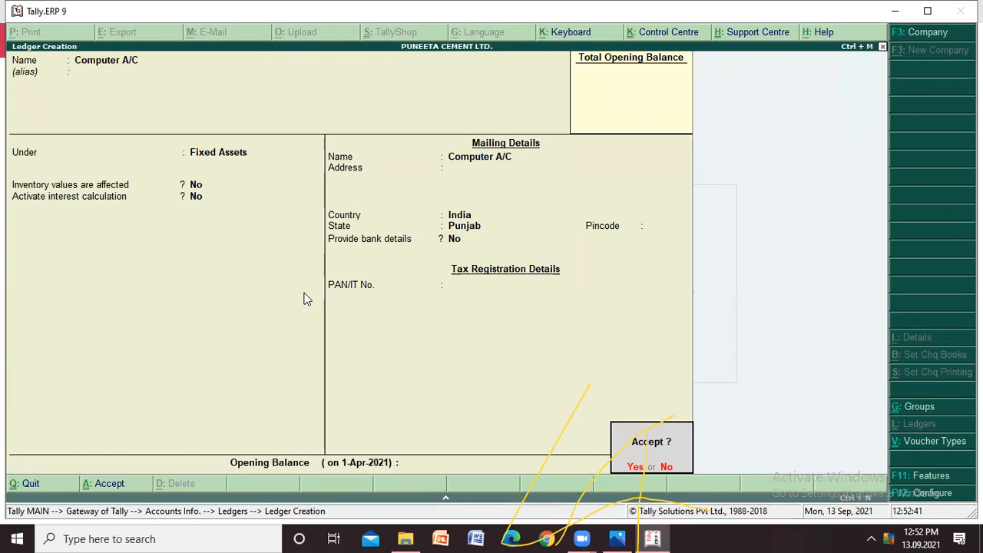
- Keep the computer ledger's default settings and mailing details, leave its PAN and opening balance empty, and save it
key(Return)
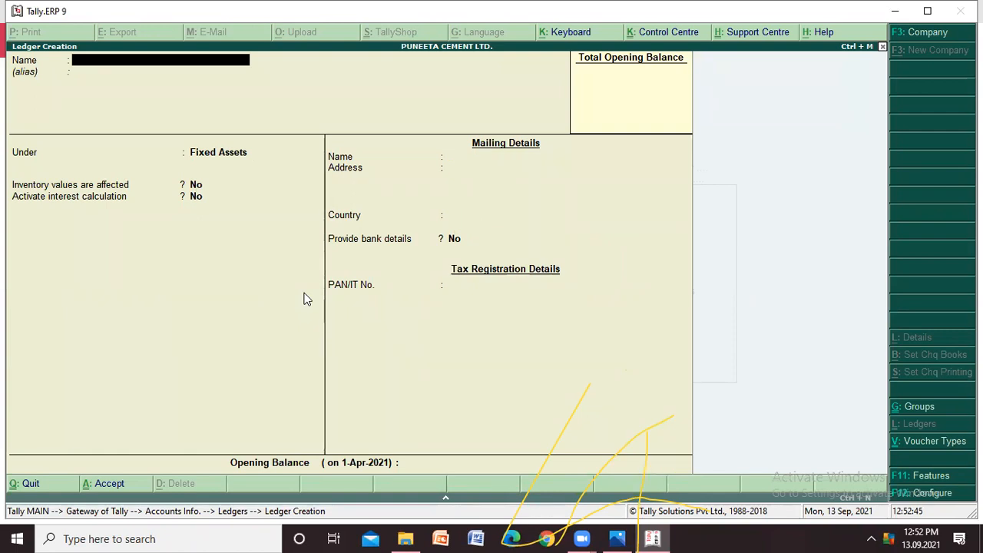
- Name the next ledger "HP Ltd. A/C" and leave the alias blank
text(HP Ltd. A/C)
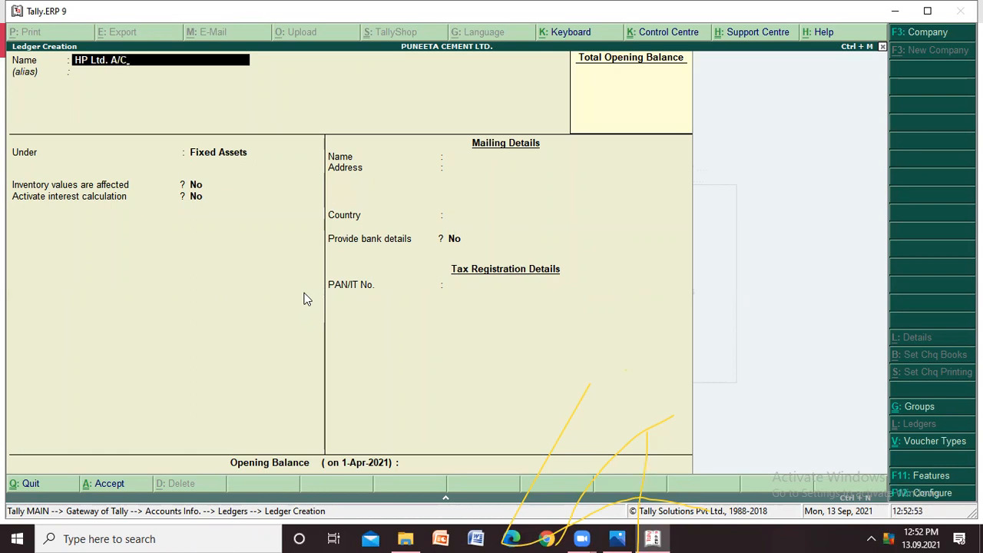
key(Return)
key(Return)
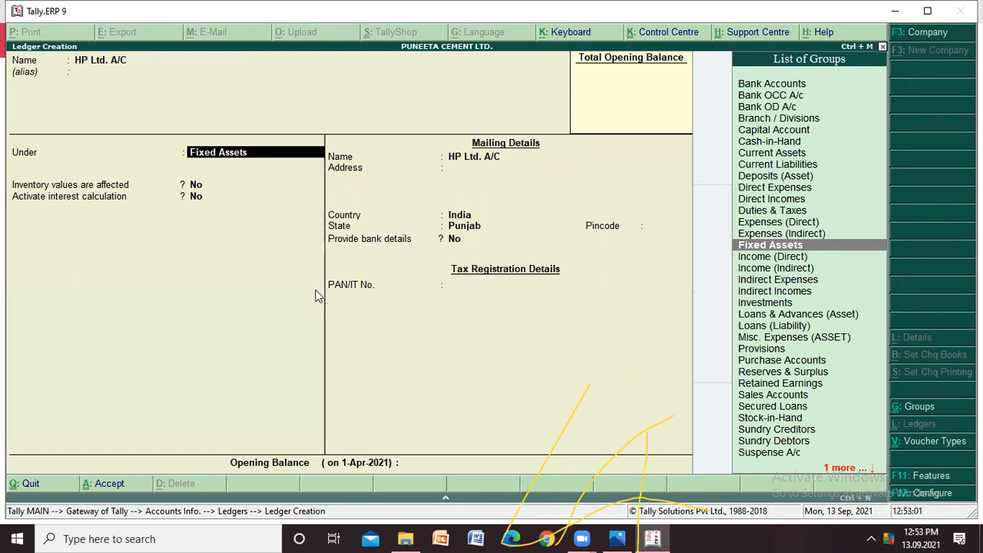
key(Down)
key(Down)
key(Down)
key(Up)
key(Up)
key(Up)
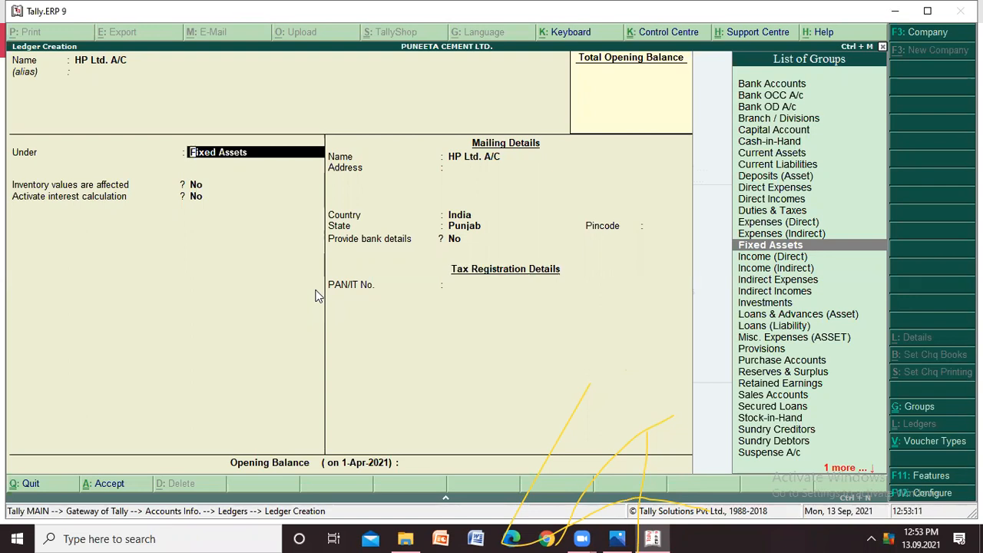
- Clear the HP Ltd. A/C ledger's parent group, filter the groups by "Su", and assign it to Sundry Creditors
key(space)
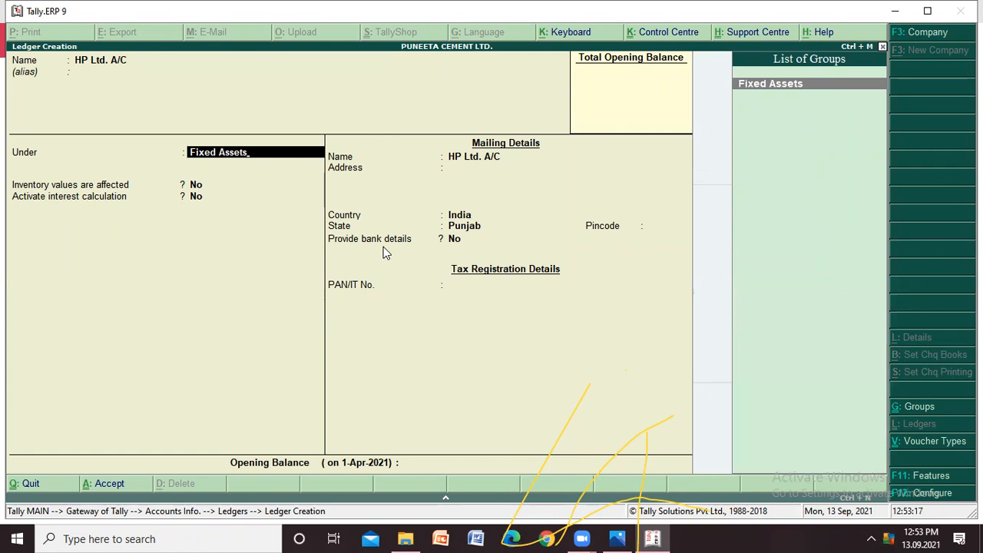
key(Escape)
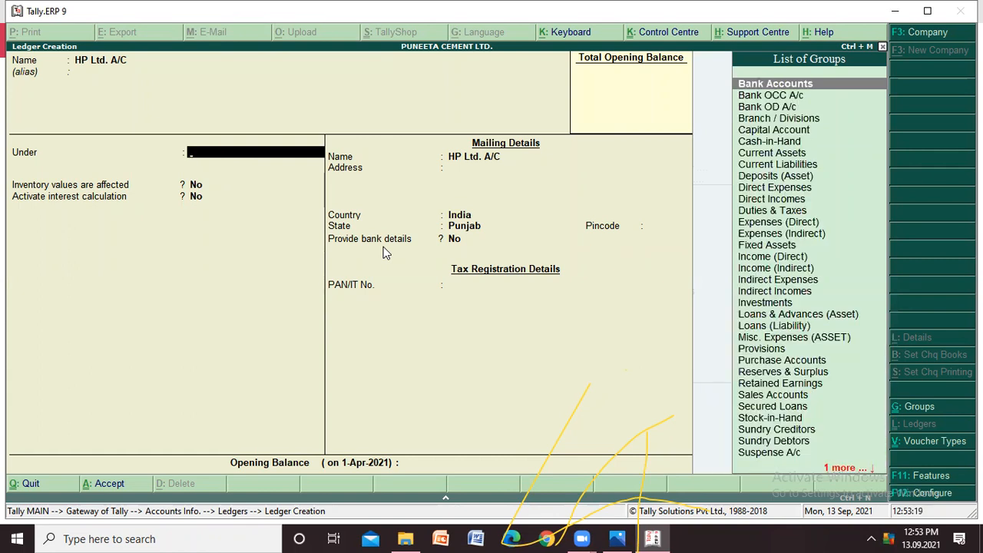
text(S)
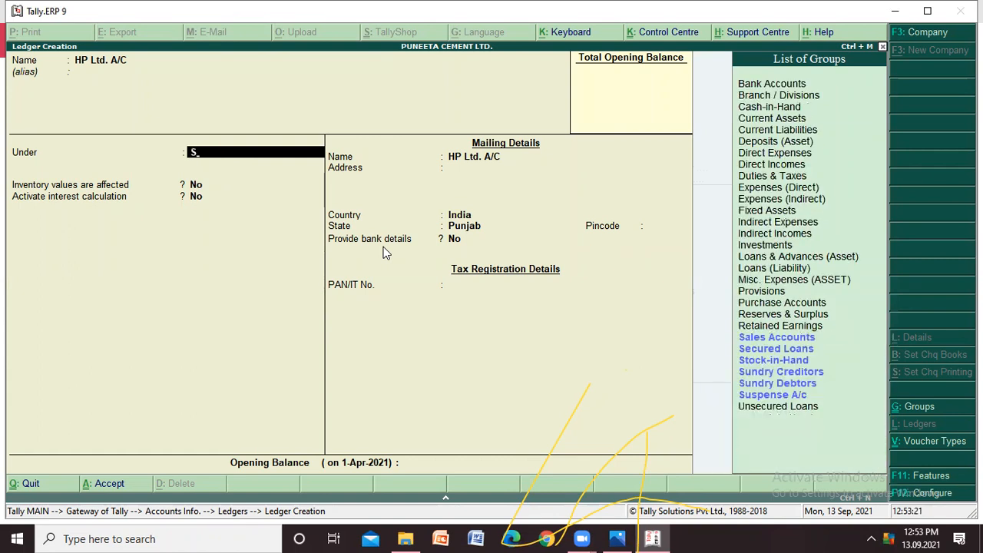
text(u)
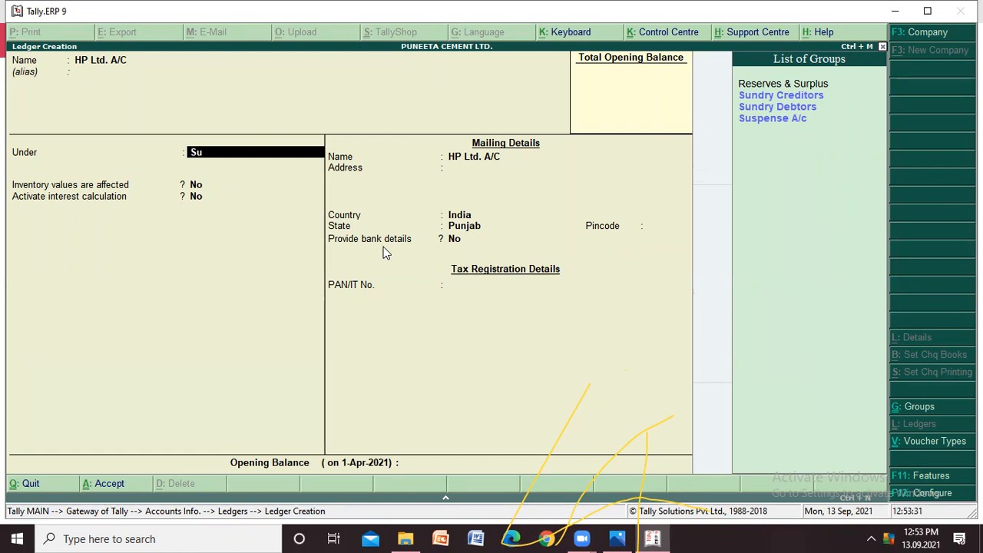
key(Down)
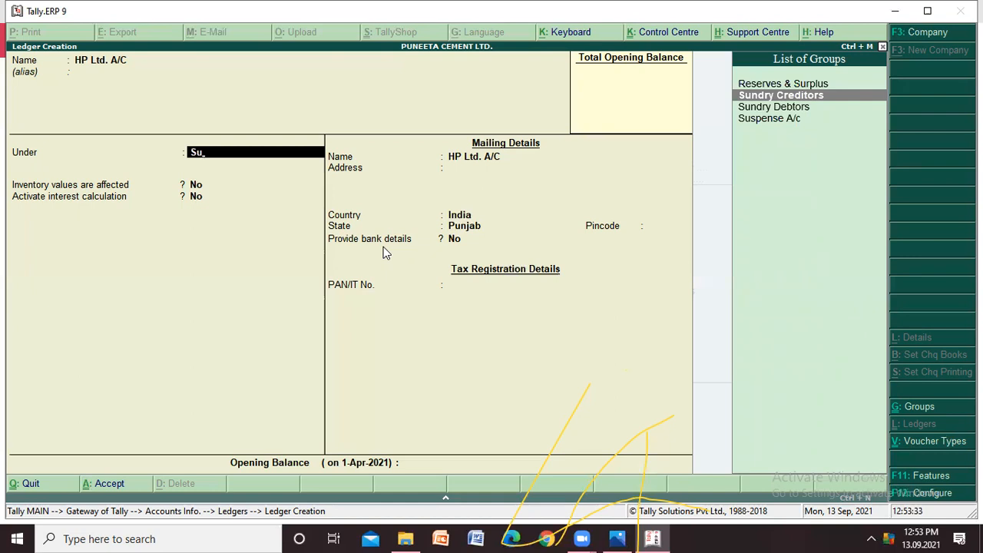
key(Return)
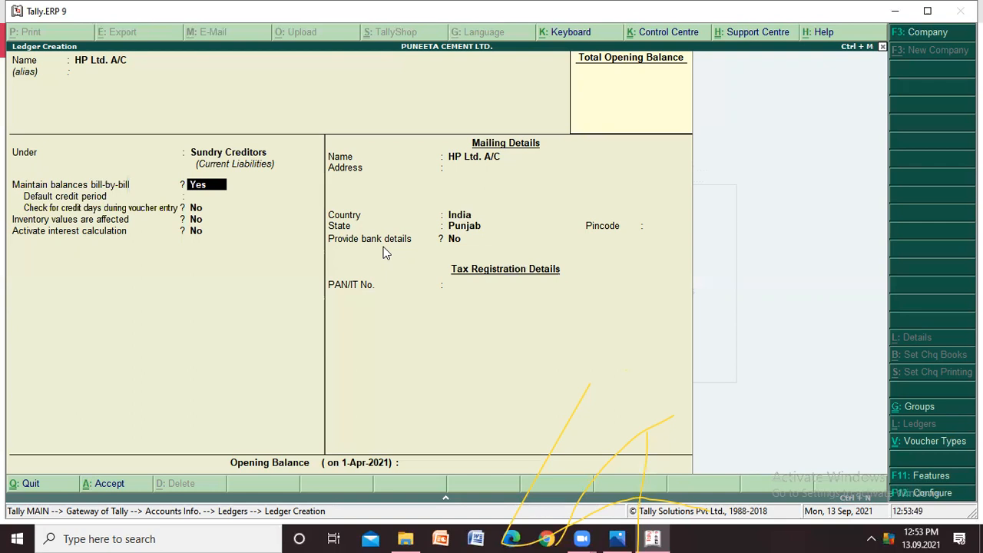
- Keep bill-by-bill balances on and the other HP Ltd. defaults, leave PAN and opening balance empty, and save the ledger
key(Return)
key(Return)
key(Return)
key(Return)
key(Return)
key(Return)
key(Return)
key(Return)
key(Return)
key(Return)
key(Return)
key(Return)
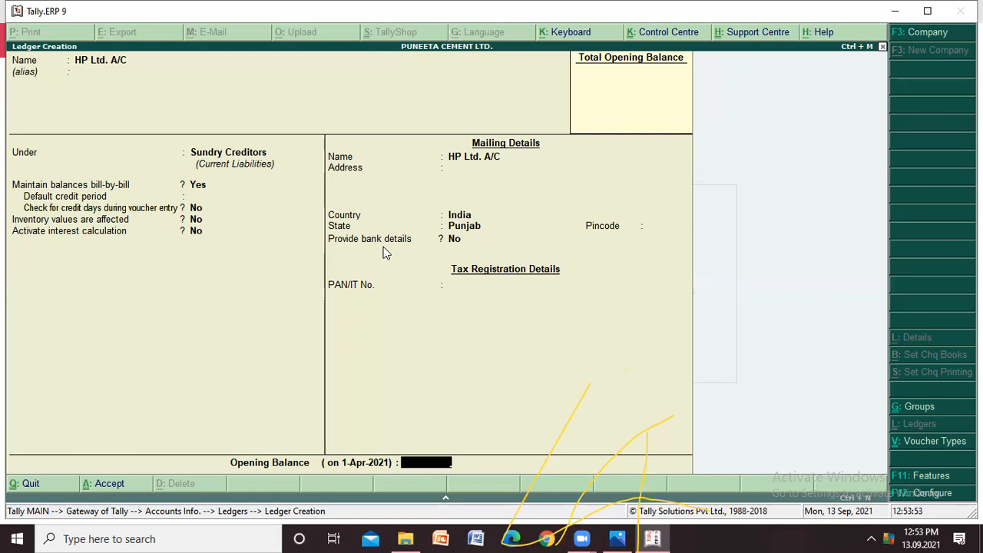
key(Return)
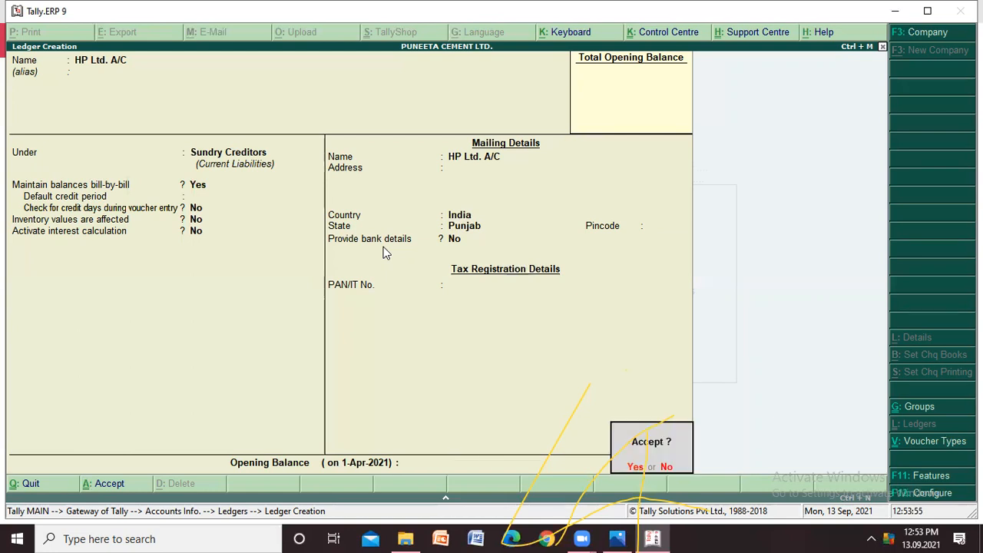
key(Return)
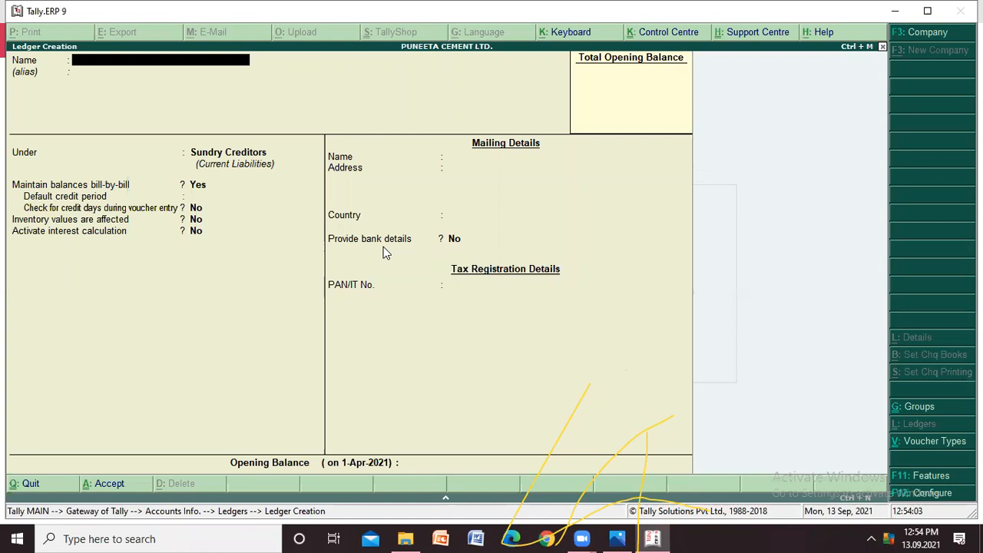
- Name the next ledger "Advertisement Expense A/C" and leave the alias blank
text(Adverti)
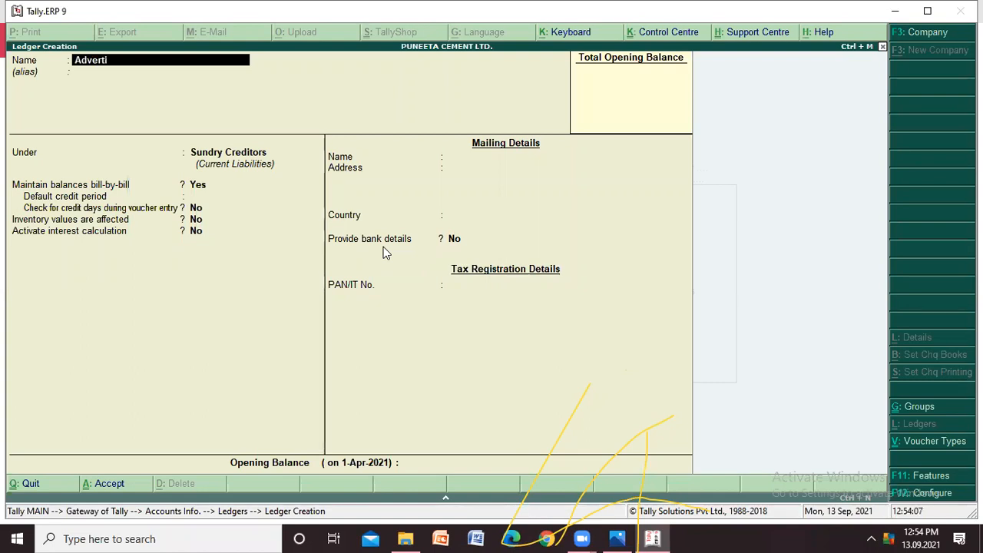
text(sement Expen)
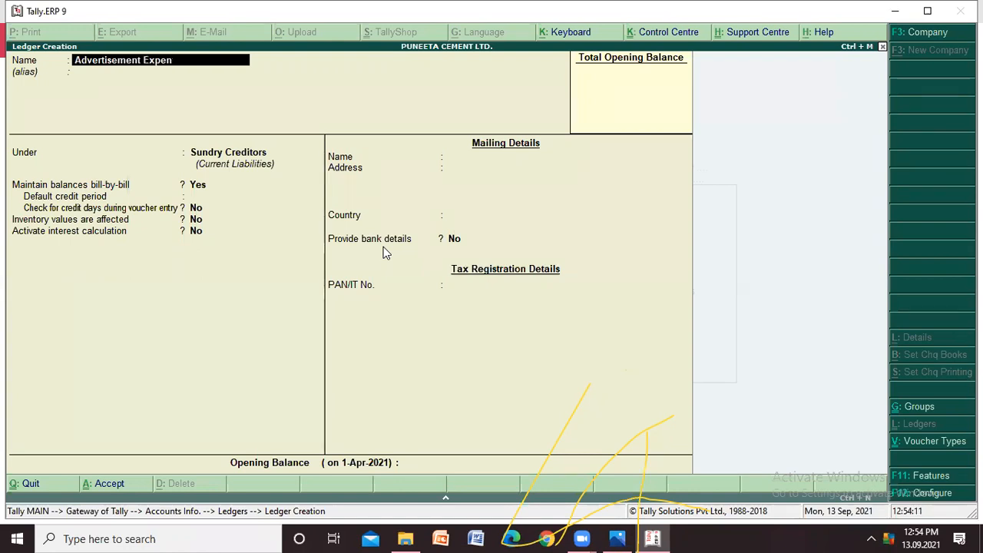
text(se A/C)
key(Return)
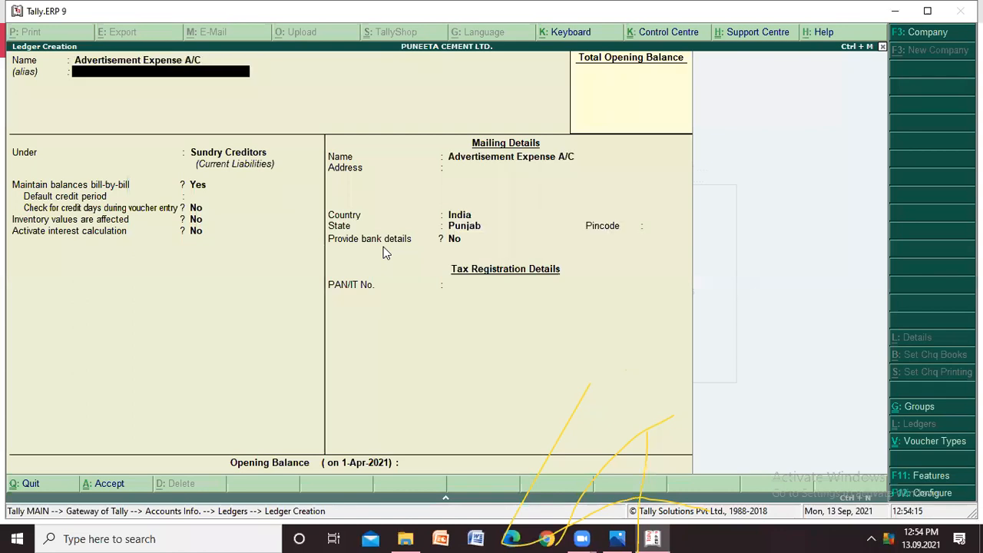
key(Return)
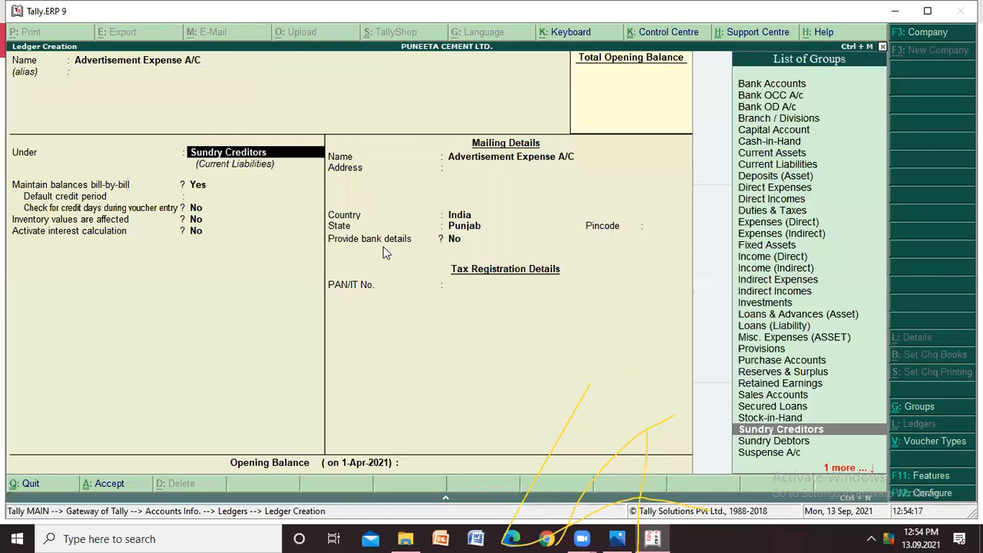
- Assign the Advertisement Expense A/C ledger to the Expenses (Indirect) group
key(Down)
key(Down)
key(Up)
key(Up)
key(Up)
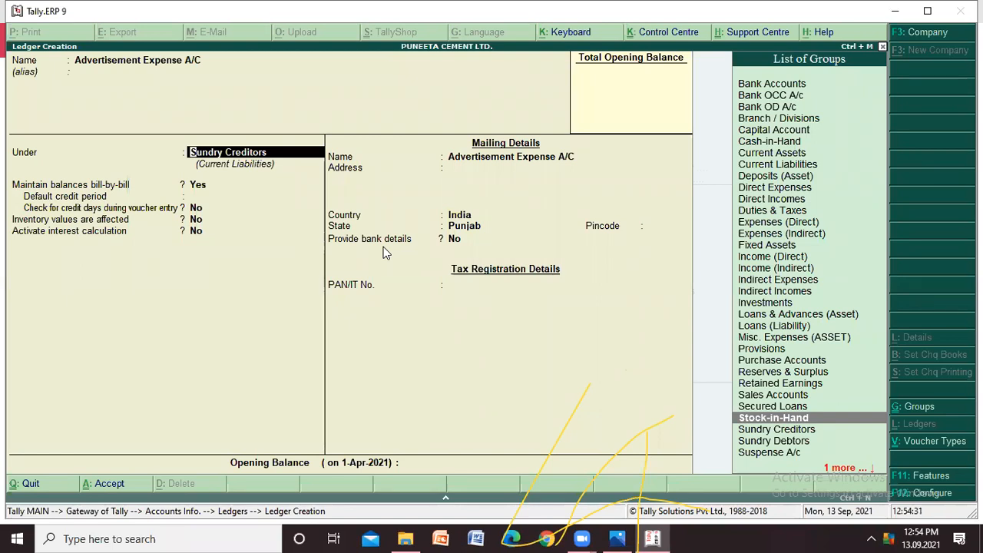
key(Up)
key(Up)
key(Up)
key(Up)
key(Up)
key(Up)
key(Up)
key(Up)
key(Up)
key(Up)
key(Up)
key(Up)
key(Up)
key(Up)
key(Up)
key(Up)
key(Up)
key(Up)
key(Down)
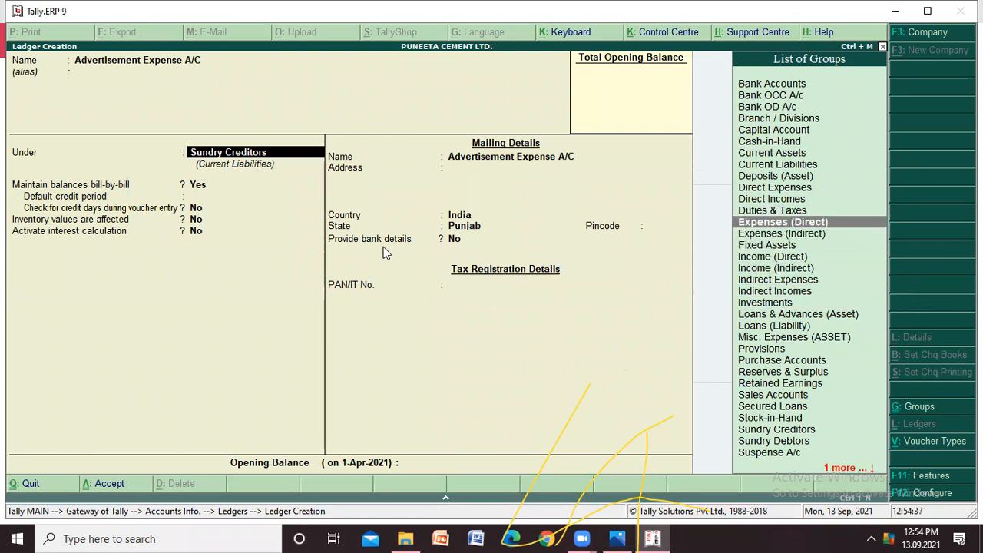
key(Down)
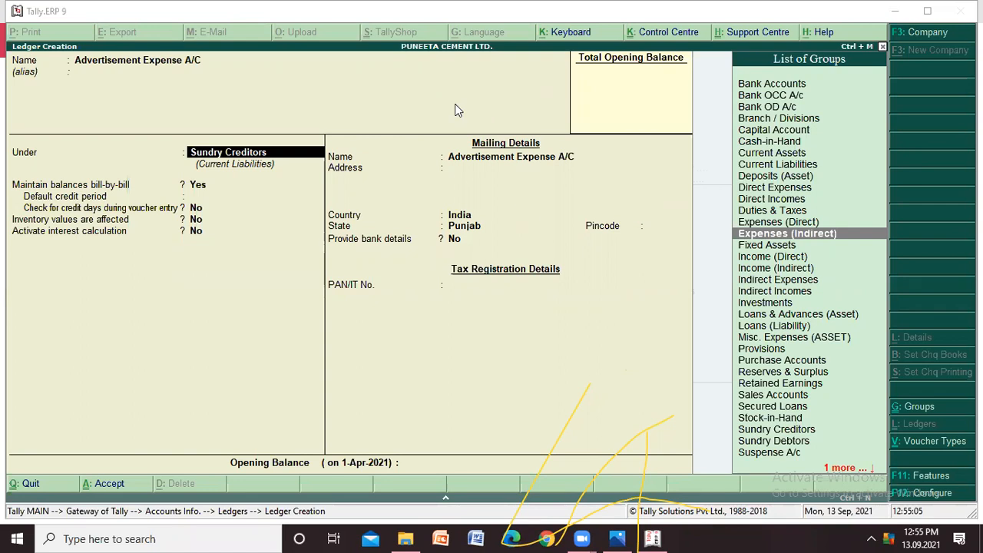
click(755, 235)
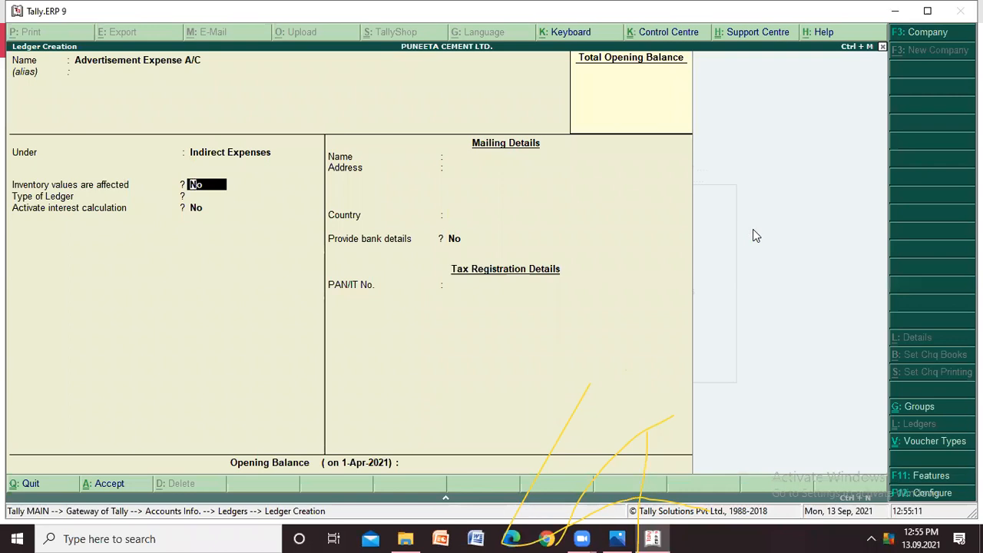
- Keep the Advertisement Expense A/C defaults with ledger type Not Applicable, leave the opening balance empty, and save the ledger
key(Return)
key(Return)
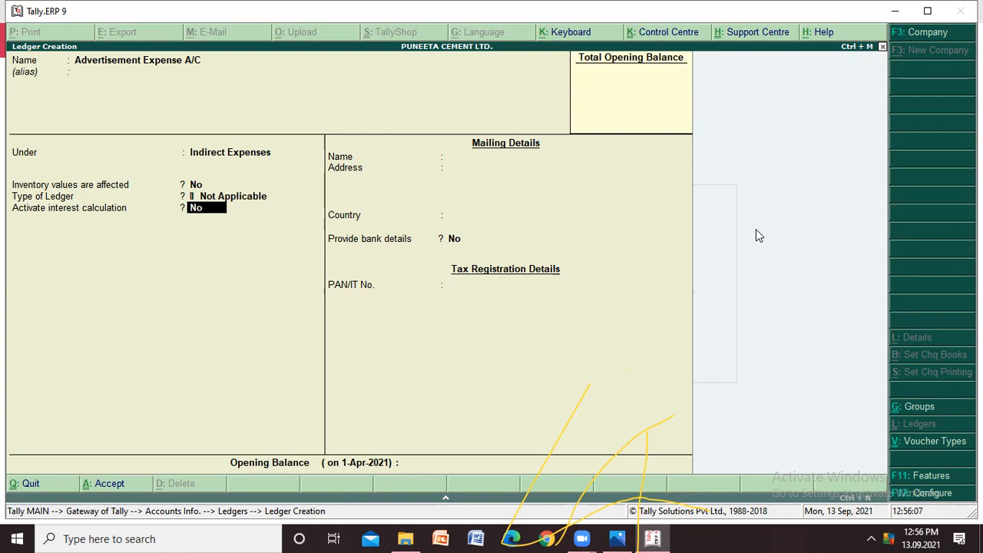
key(Return)
key(Return)
key(Return)
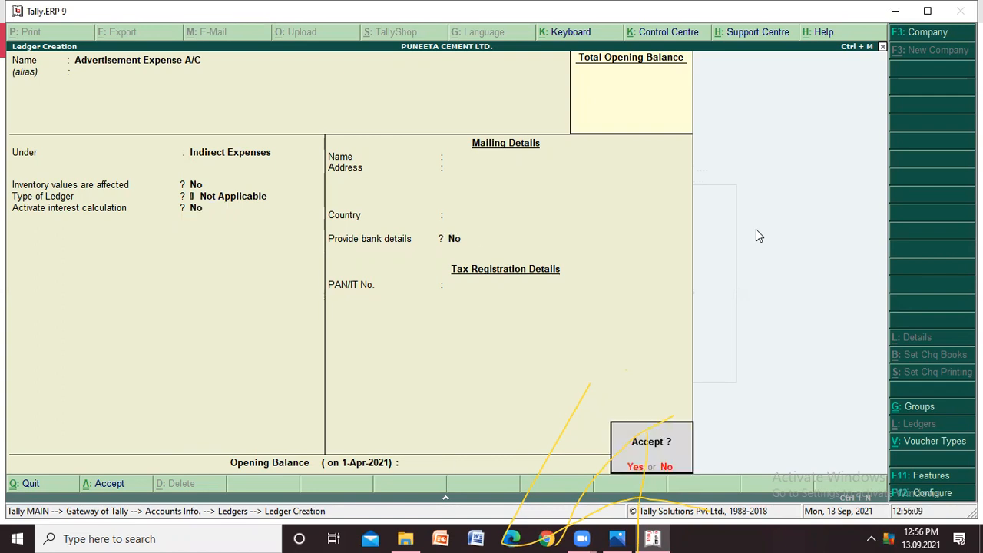
key(y)
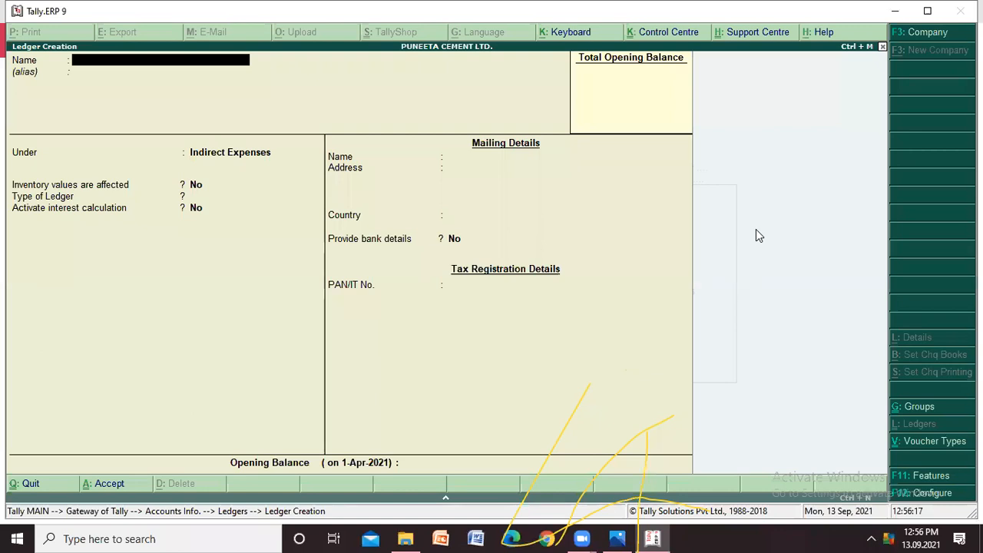
- Name the next ledger "Rent A/C" and leave the alias blank
text(Rent A/C)
key(Return)
key(Return)
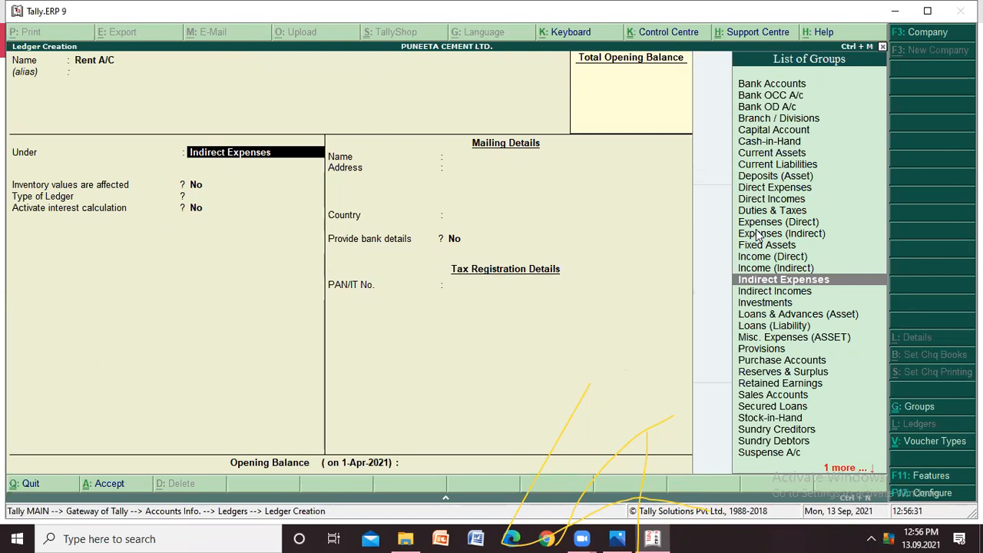
- Keep Rent A/C under Indirect Expenses with ledger type Not Applicable and the other defaults, leave the opening balance empty, and save it
key(Return)
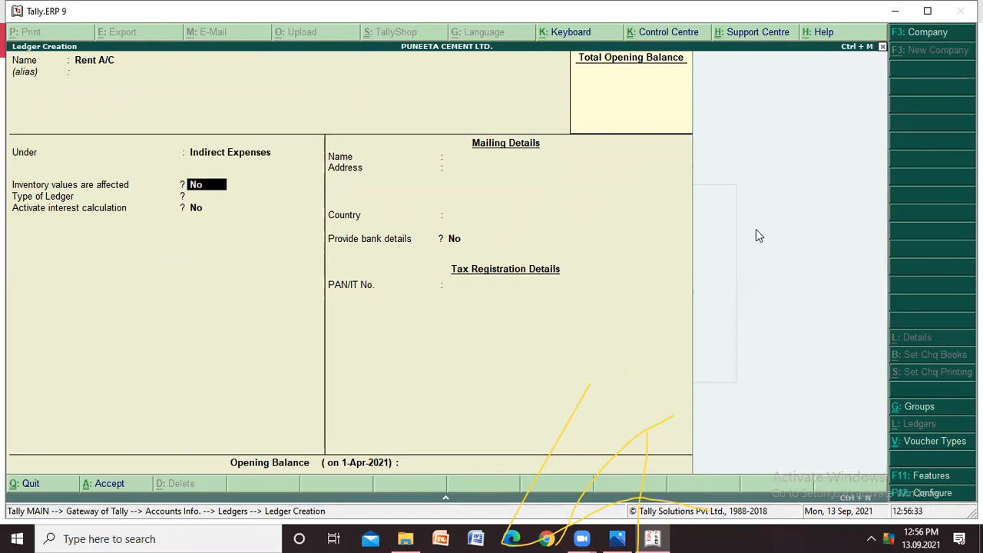
key(Return)
key(Return)
key(Return)
key(Return)
key(Return)
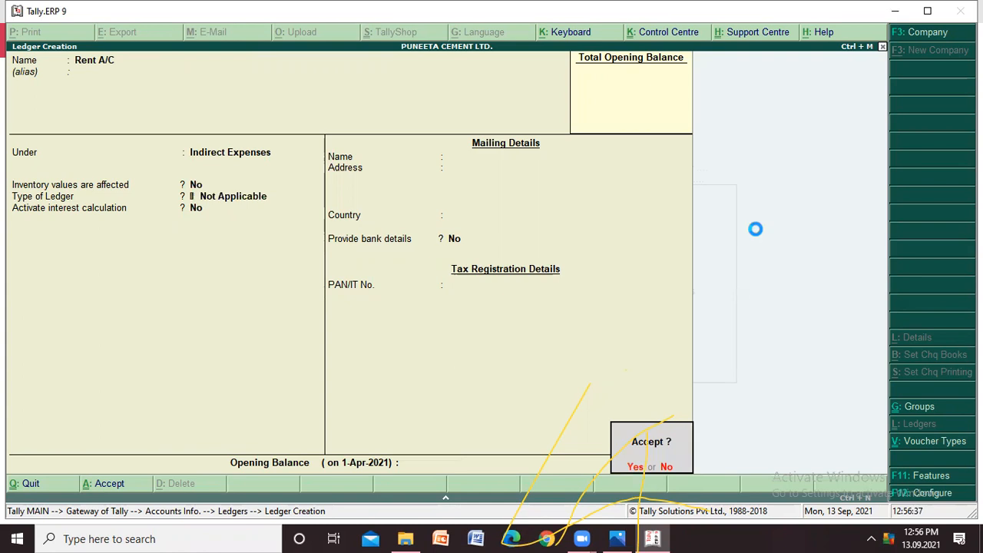
key(Return)
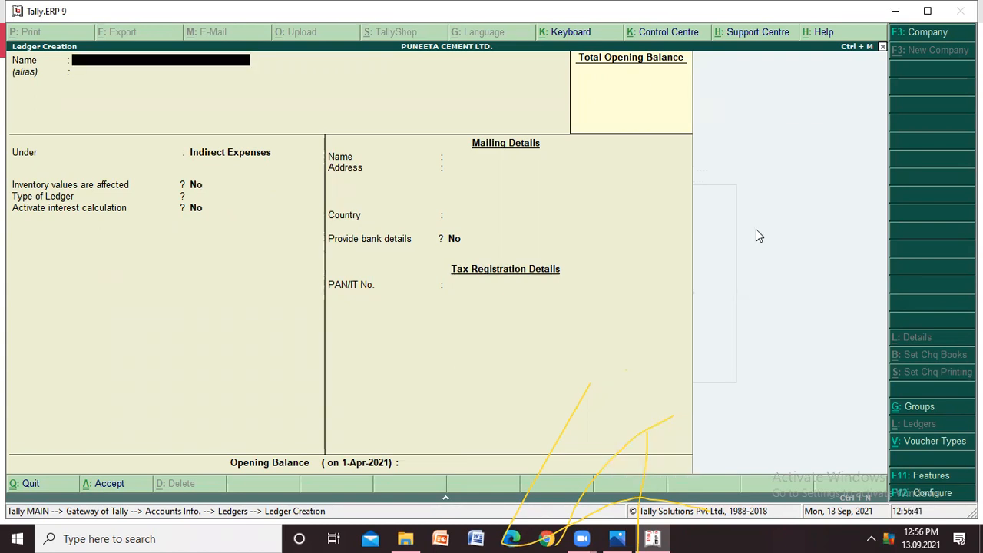
- Name the next ledger "Salaries A/C" and leave the alias blank
text(Salaries A/C)
key(Return)
key(Return)
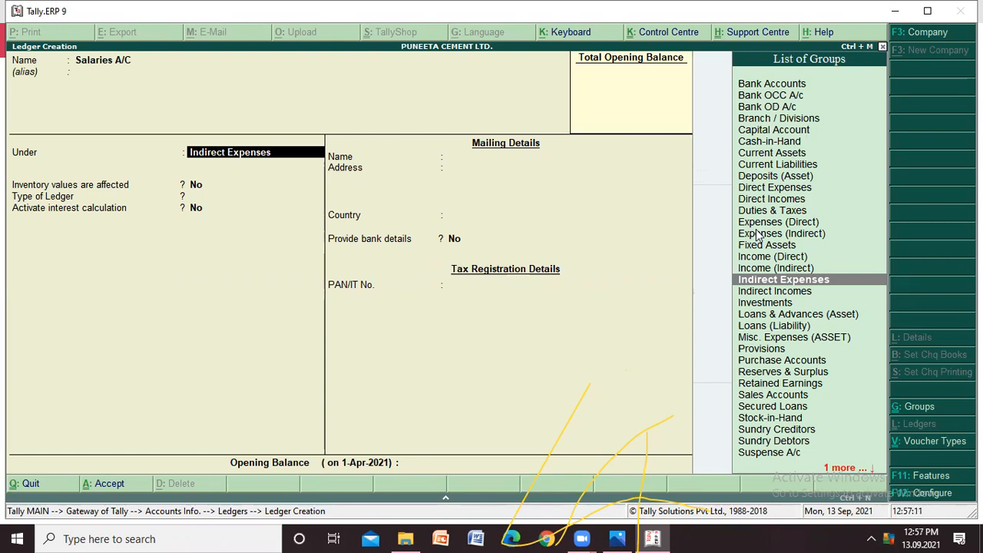
- Keep Salaries A/C under Indirect Expenses with ledger type Not Applicable and the other defaults, and save it without an opening balance
key(Return)
key(Return)
key(Return)
key(Return)
key(Return)
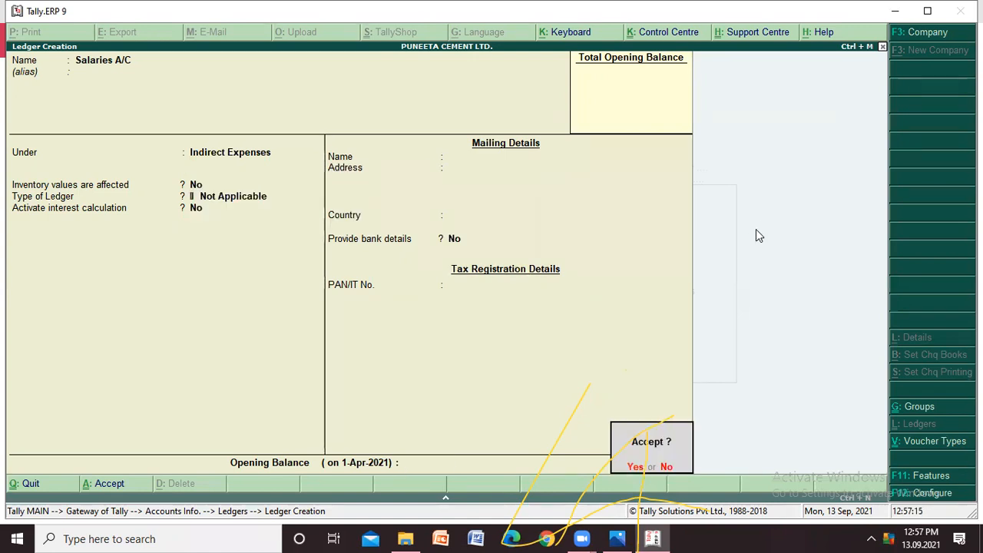
key(Return)
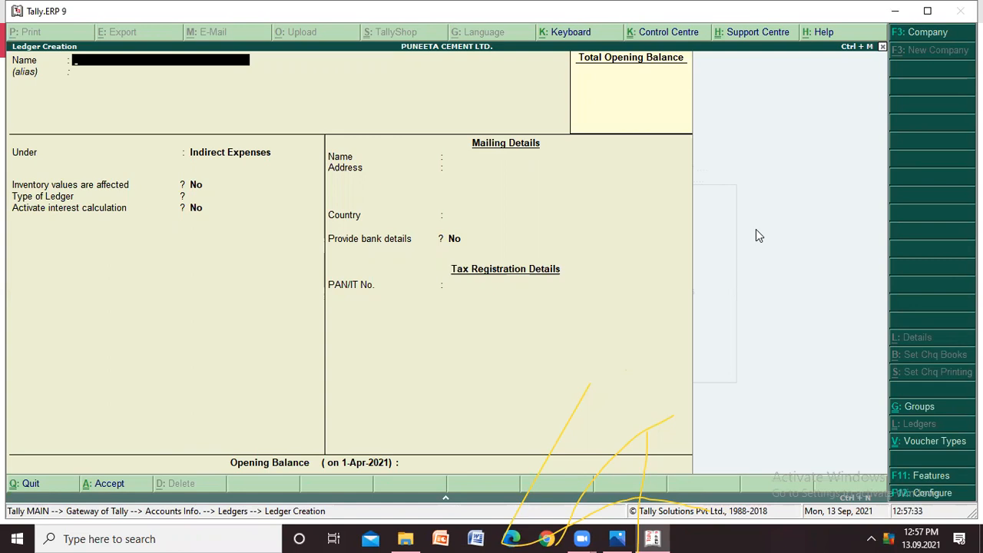
text(Tea Expenses)
key(Return)
key(Return)
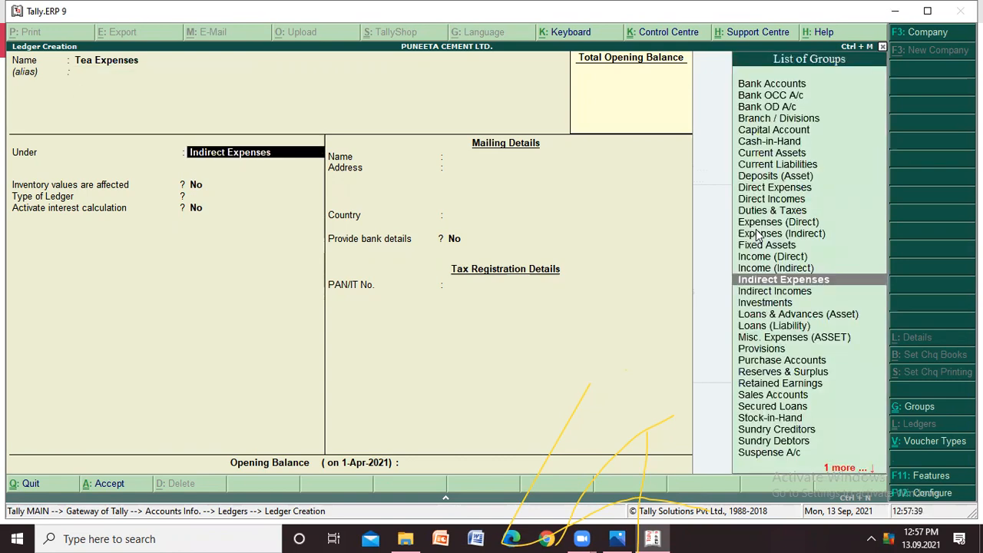
key(Down)
key(Down)
key(Down)
key(Down)
key(Down)
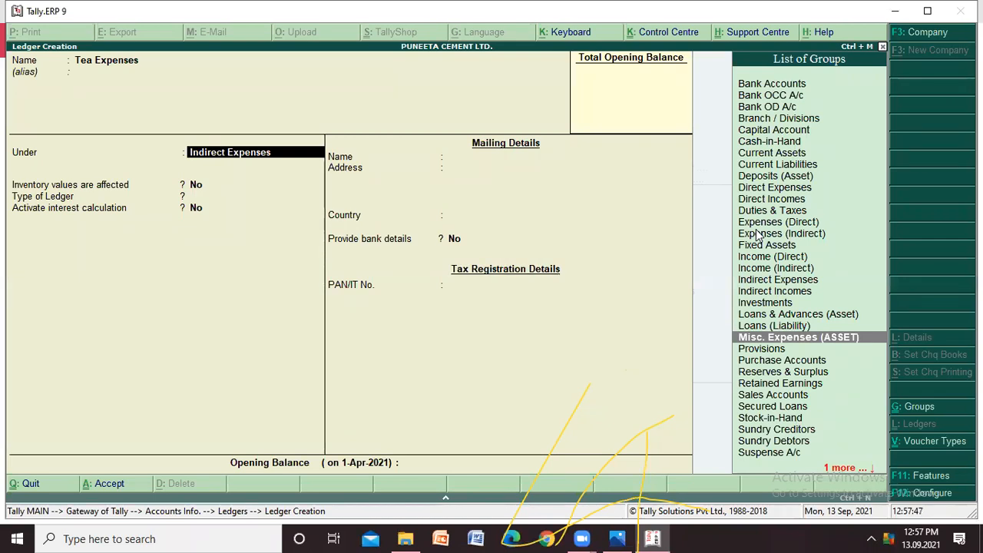
key(Down)
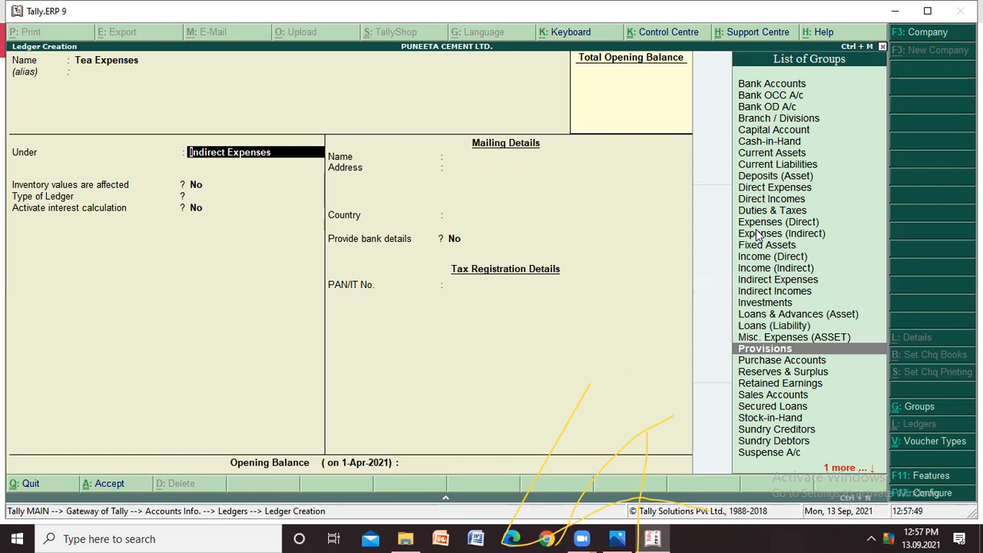
key(Down)
key(Down)
key(Down)
key(Down)
key(Down)
key(Down)
key(Down)
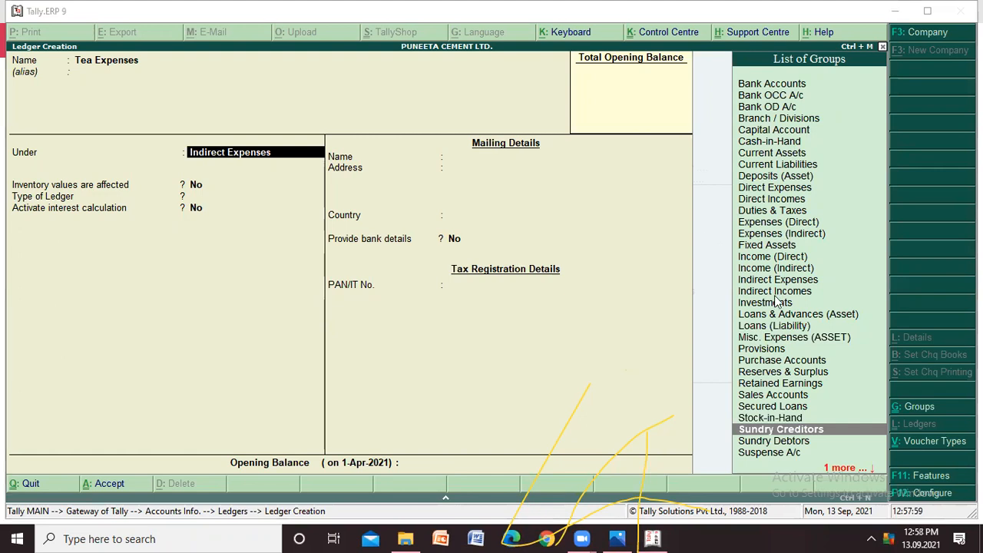
click(787, 328)
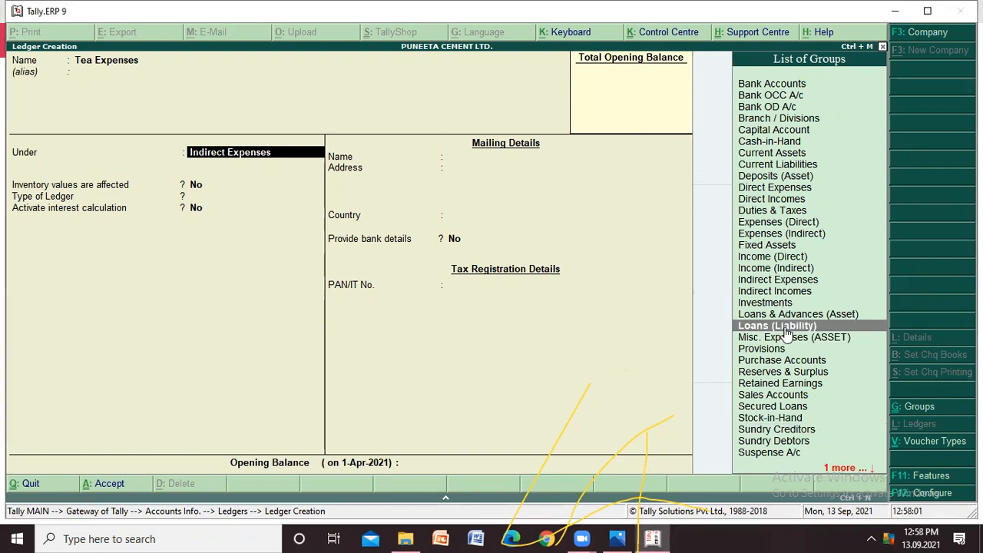
key(Up)
key(Up)
key(Up)
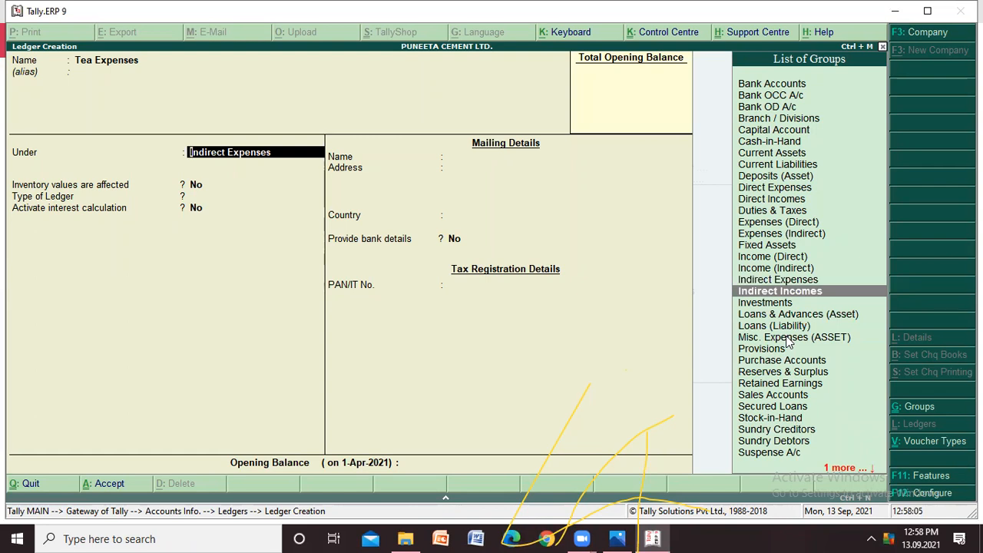
key(Down)
key(Down)
key(Down)
key(Down)
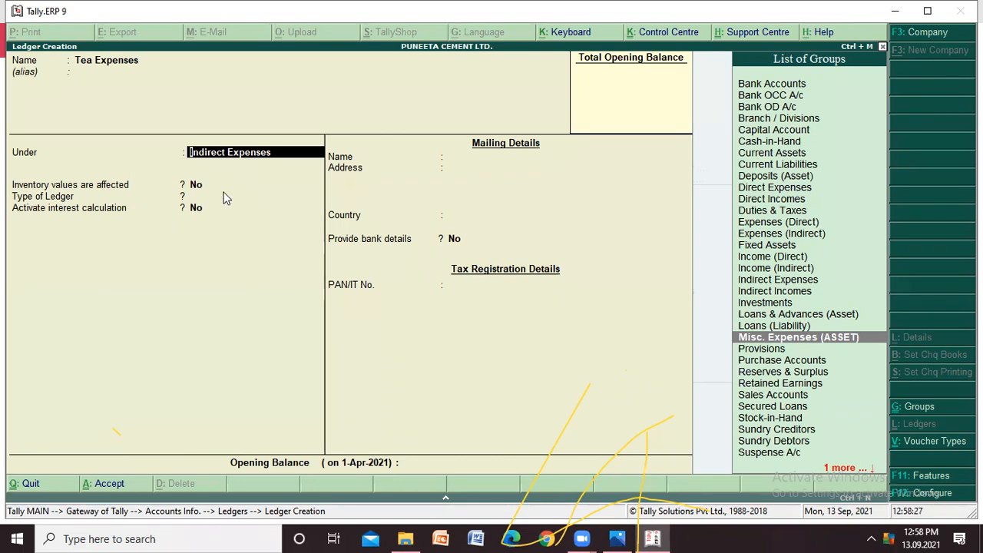
key(BackSpace)
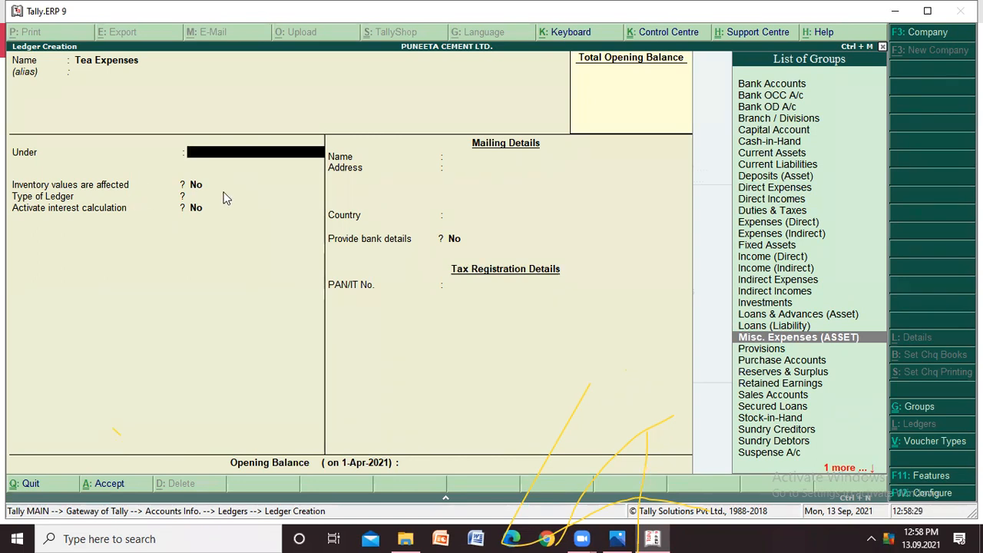
key(Escape)
key(y)
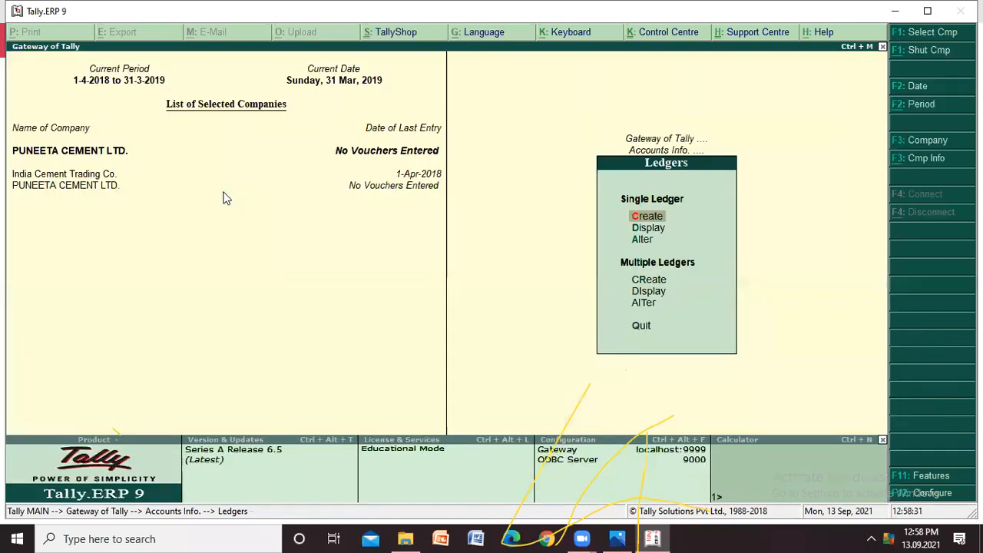
- Review the list of existing single ledgers for the company, and leave it without opening any ledger
key(Down)
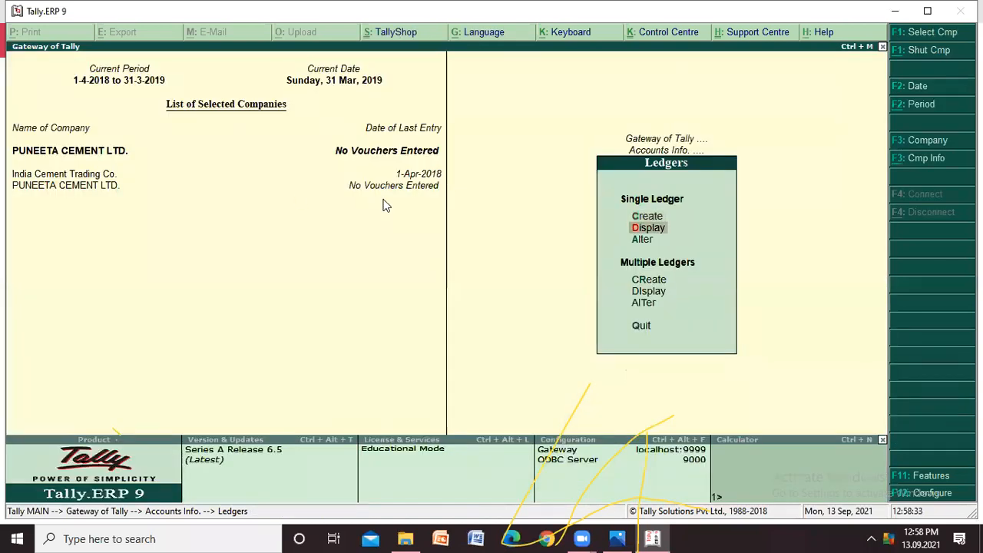
key(Return)
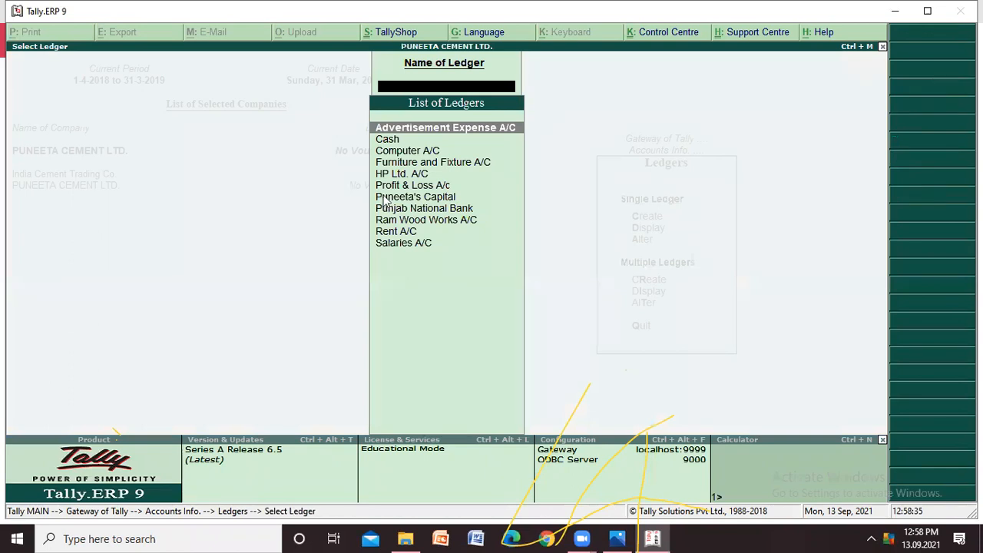
click(429, 144)
key(Down)
key(Down)
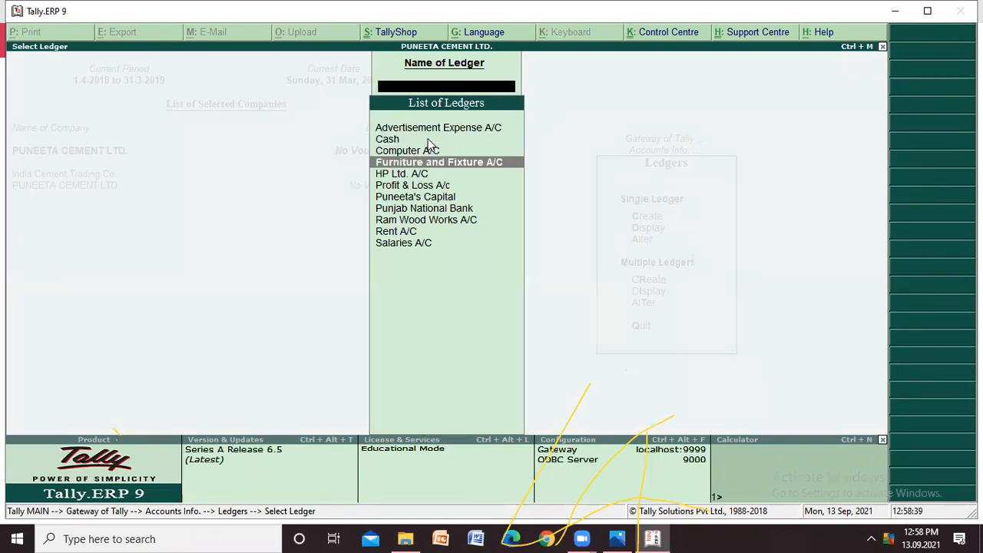
key(Down)
key(Down)
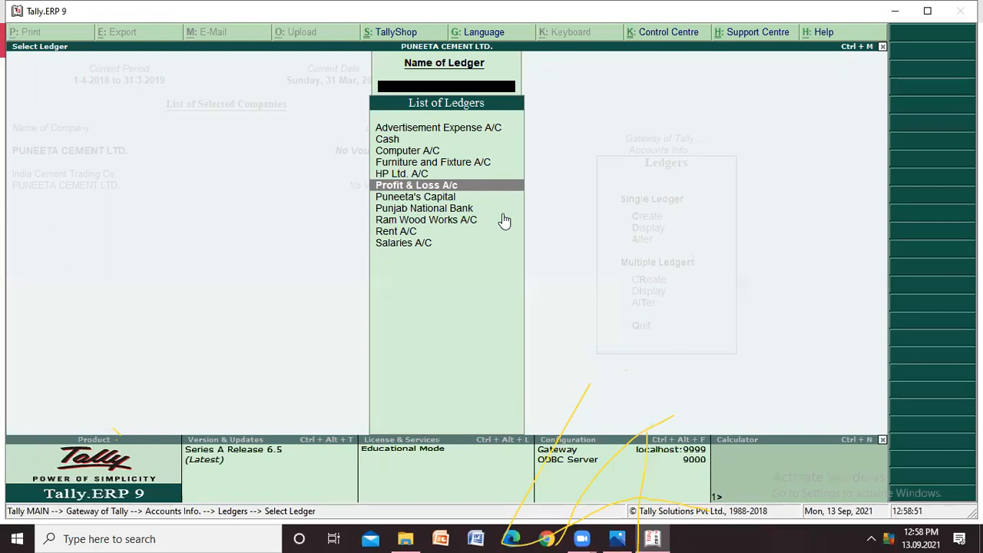
key(Down)
key(Down)
key(Down)
key(Down)
key(Down)
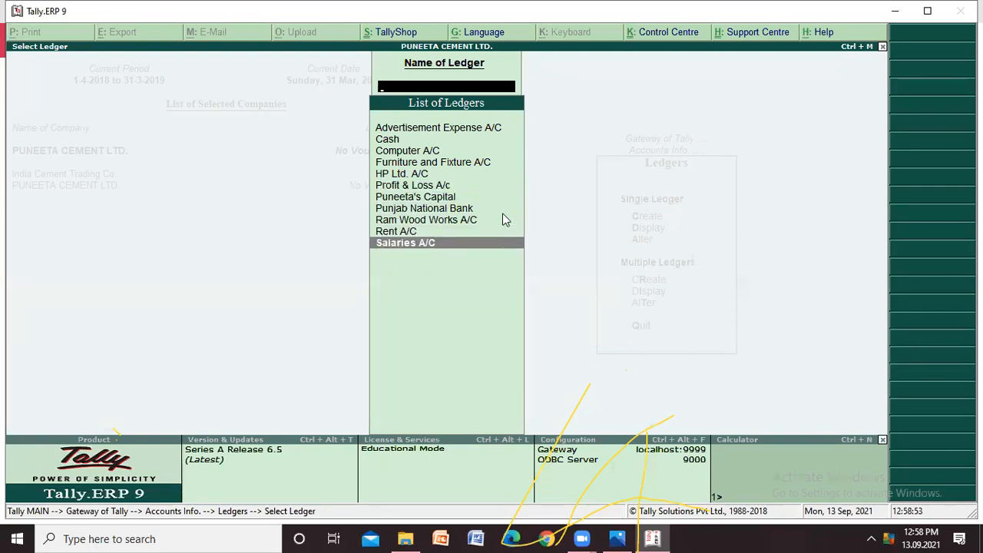
key(Escape)
- Start a new single ledger named "Misc. Expenses" and leave the alias blank
key(Up)
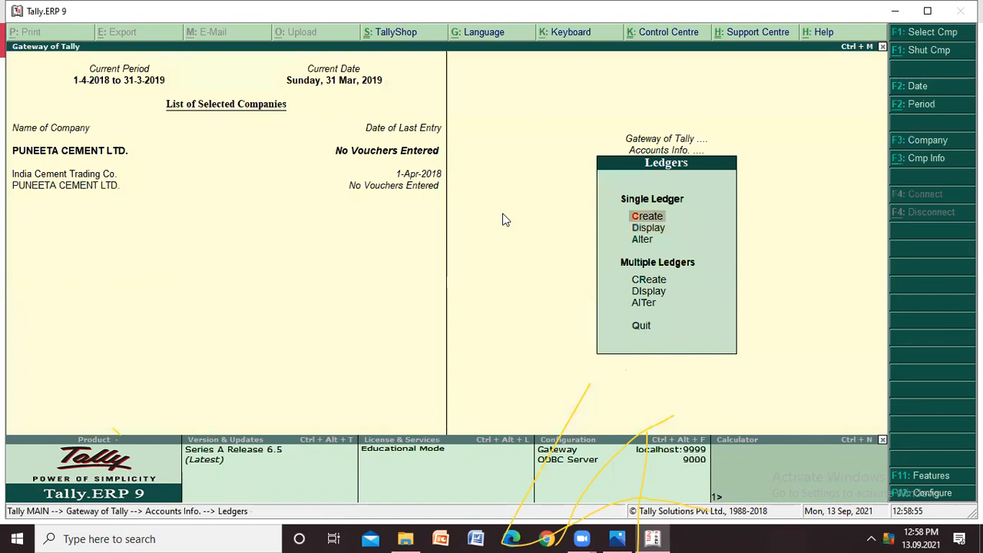
key(Return)
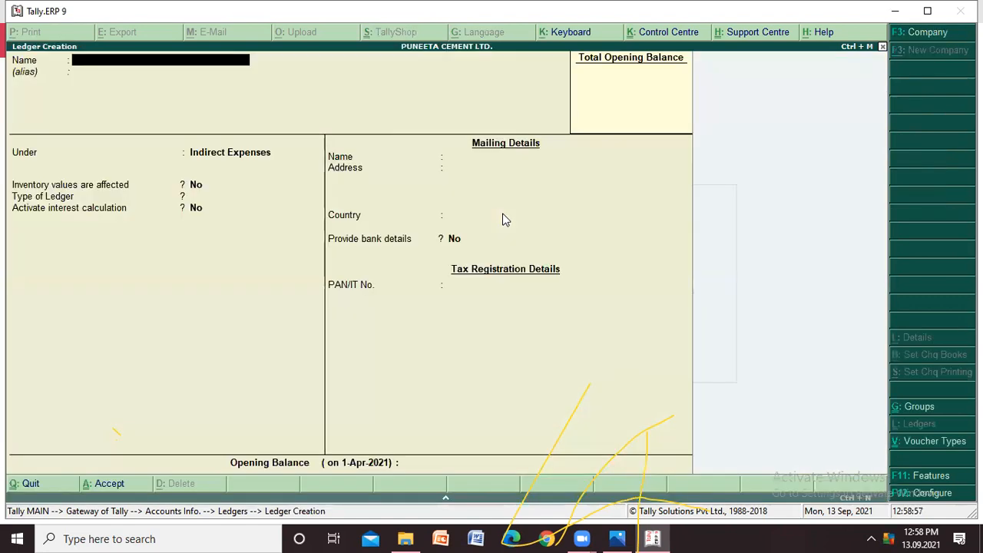
text(Misc)
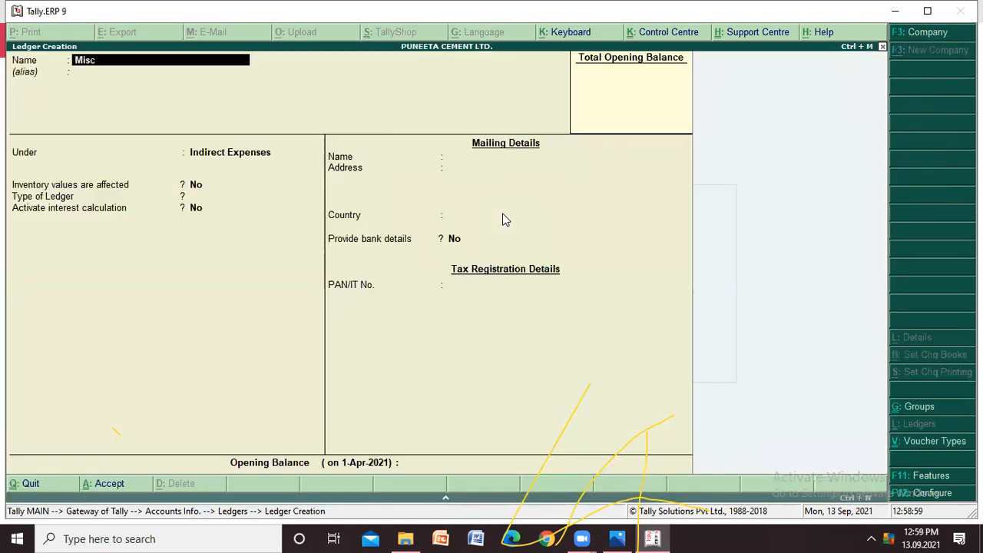
text(. Expenses)
key(Return)
- Keep Misc. Expenses under Indirect Expenses with ledger type Not Applicable and the other defaults, and save it without an opening balance
key(Return)
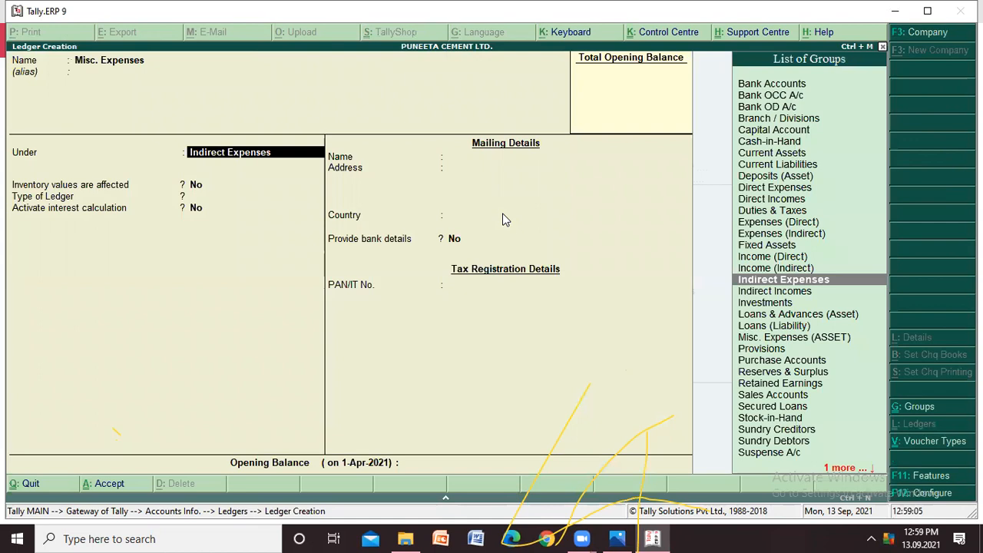
key(Return)
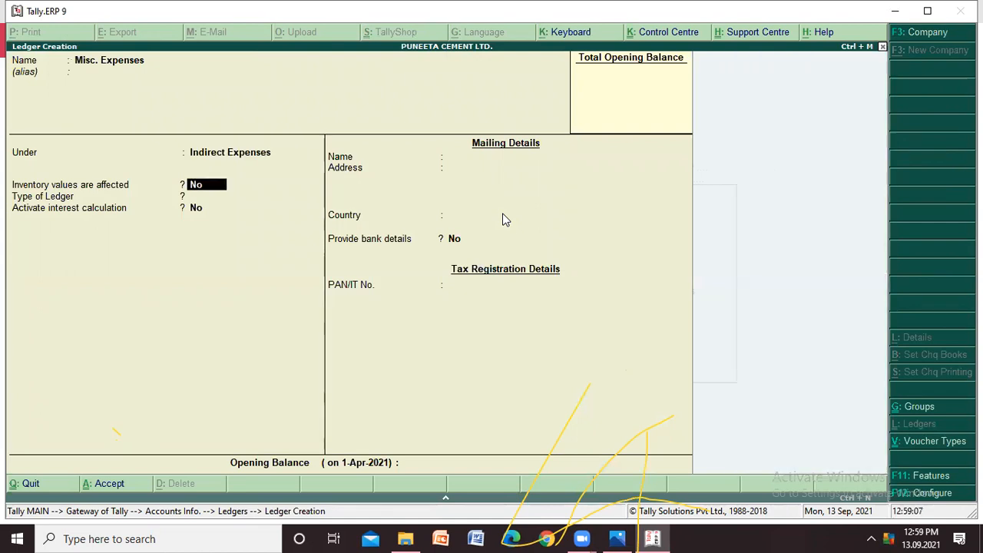
key(Return)
key(Return)
key(Return)
key(Return)
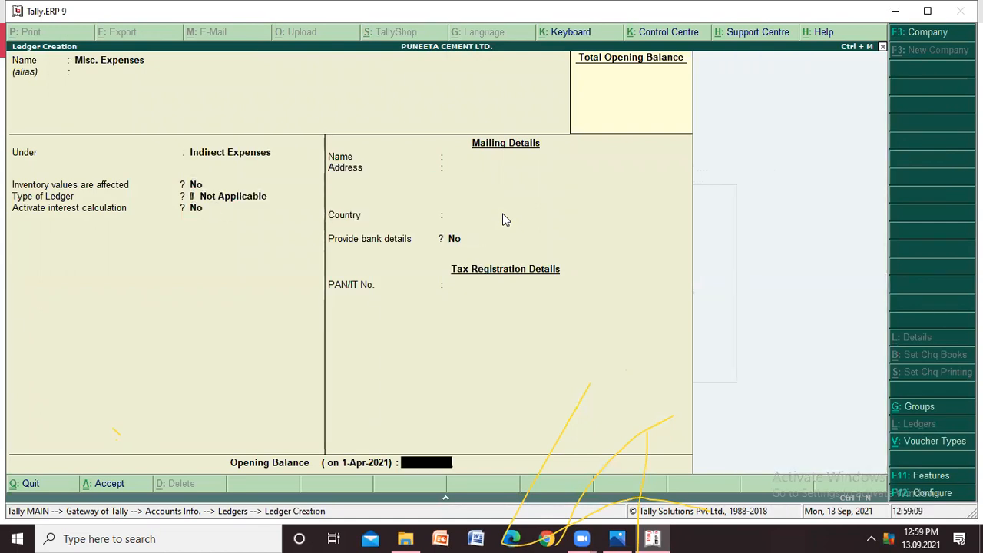
key(Return)
key(Return)
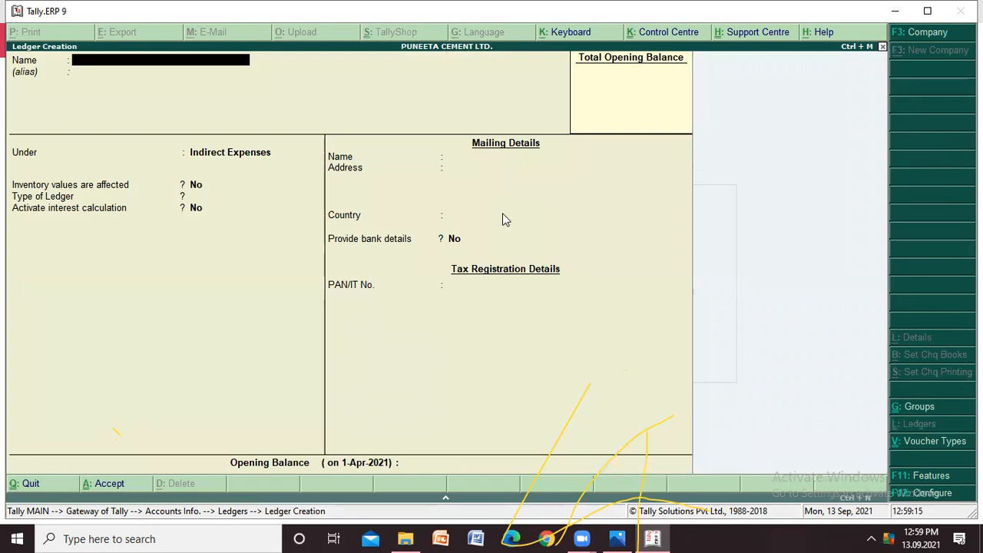
- Name the new ledger "Purchases A/C" and leave its alias blank
text(Purchases A/C)
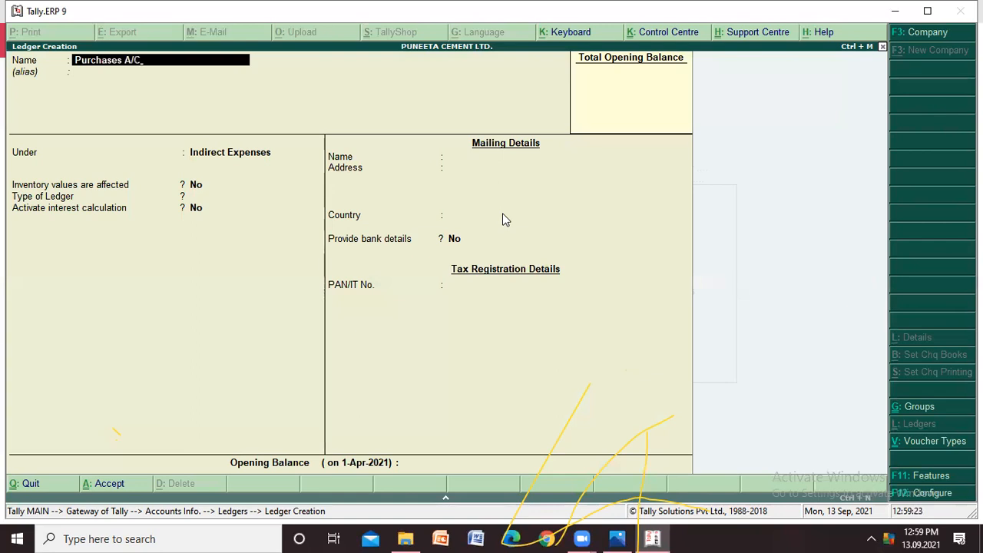
key(Return)
key(Return)
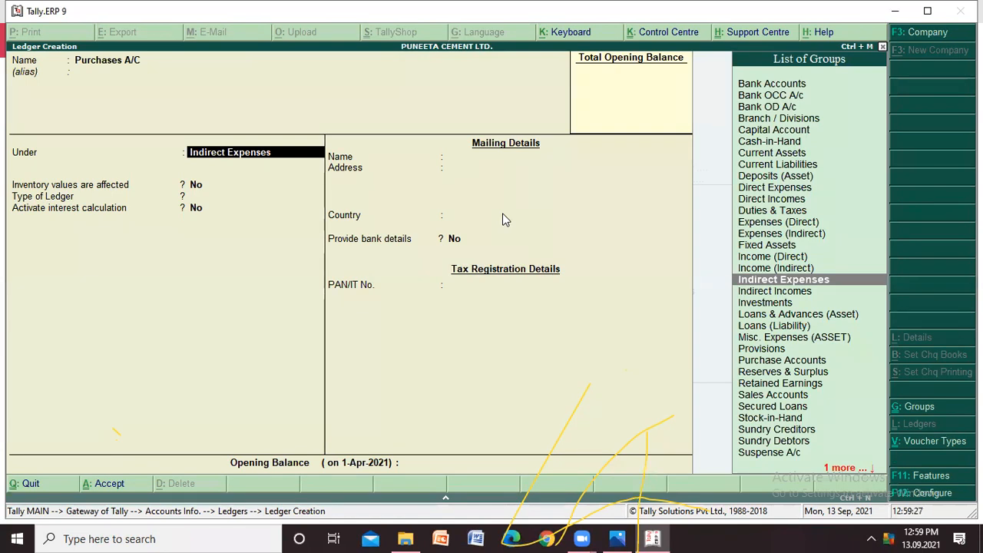
- Place Purchases A/C under Purchase Accounts with inventory values affected Yes and ledger type Not Applicable, and save it without an opening balance
key(Down)
key(Down)
key(Down)
key(Down)
key(Down)
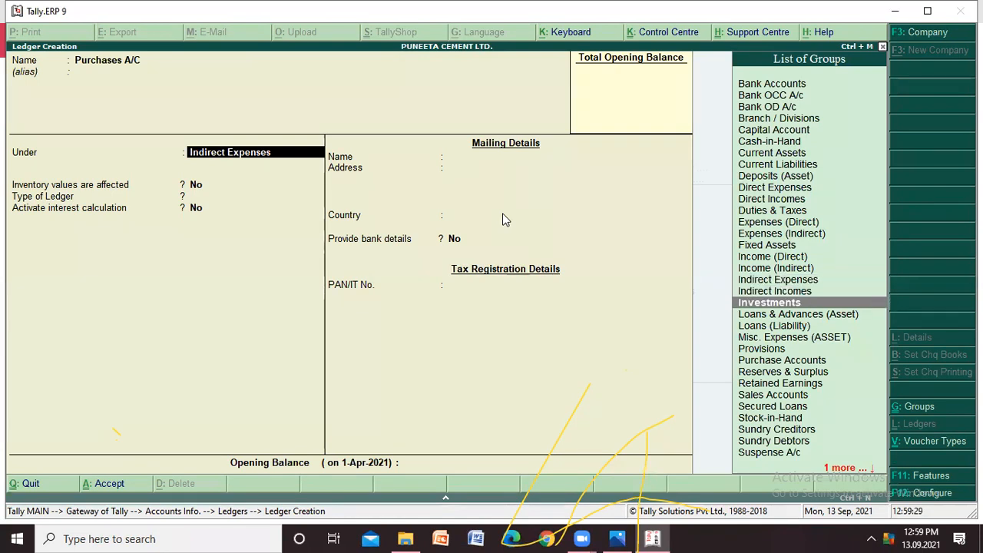
key(Down)
key(Down)
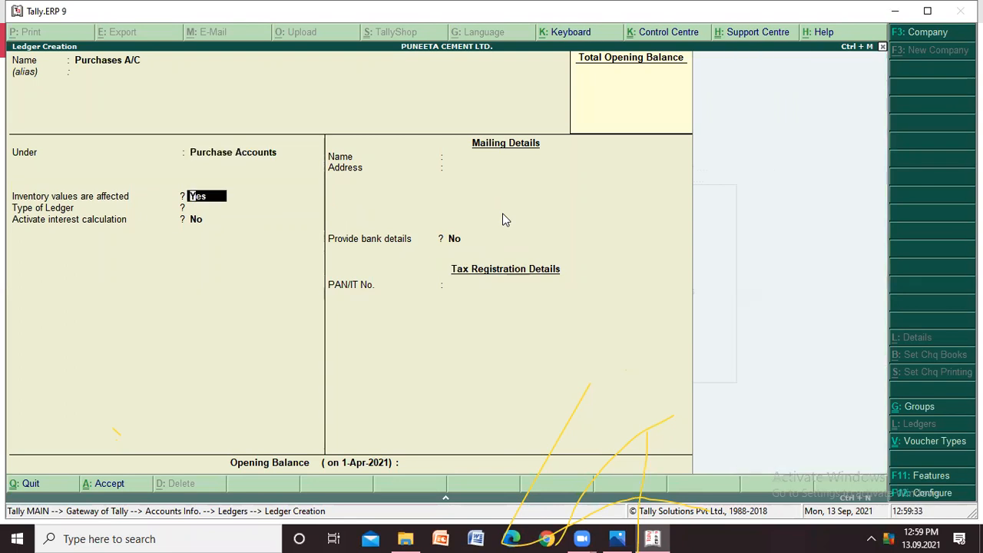
key(Return)
key(Return)
key(Return)
key(Return)
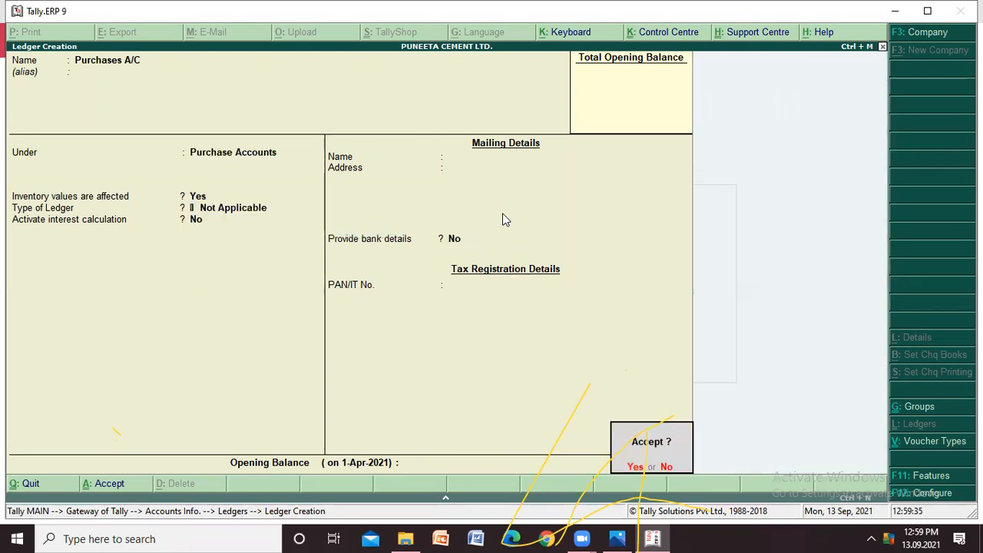
key(Return)
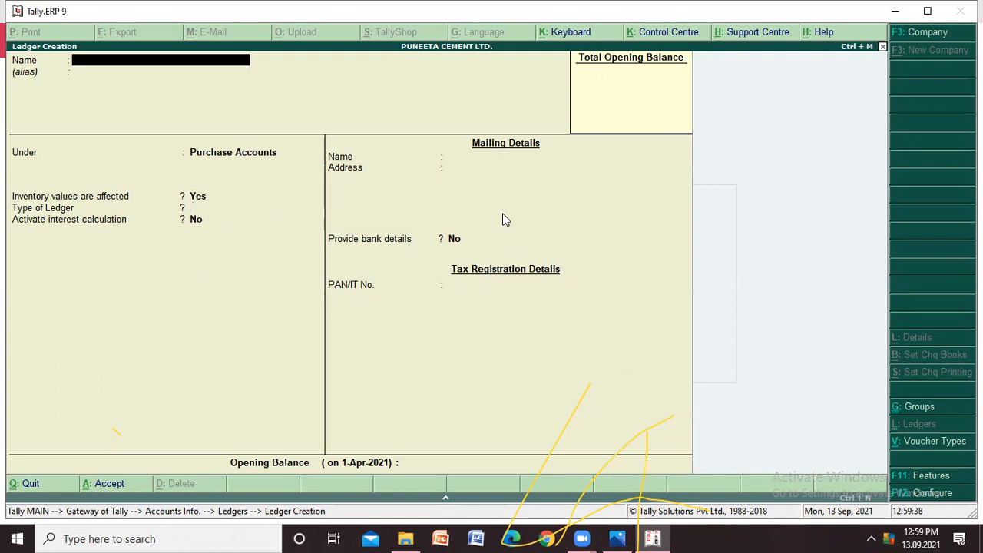
- Start a new supplier ledger named "ACC Ltd." and leave the alias blank
text(ACC Ltd.)
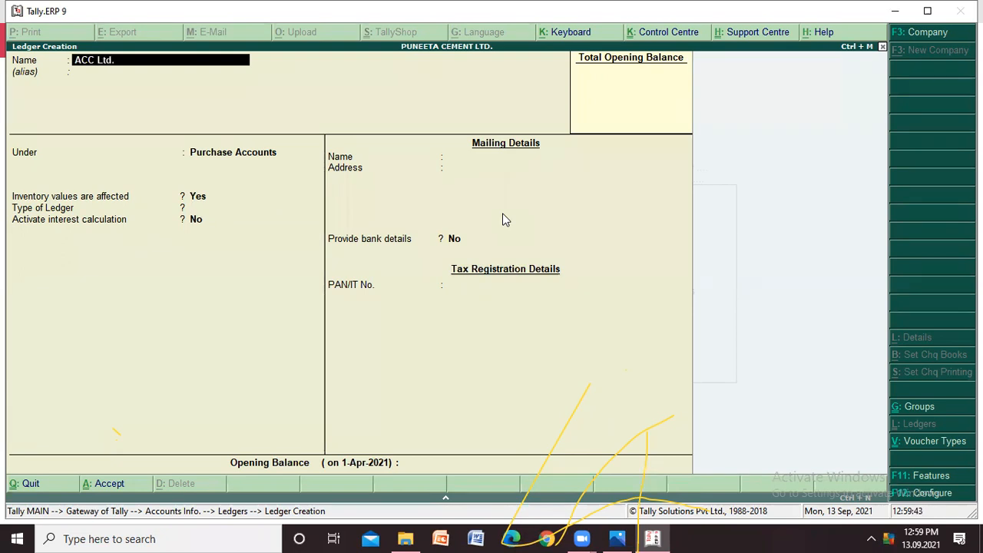
key(Return)
key(Return)
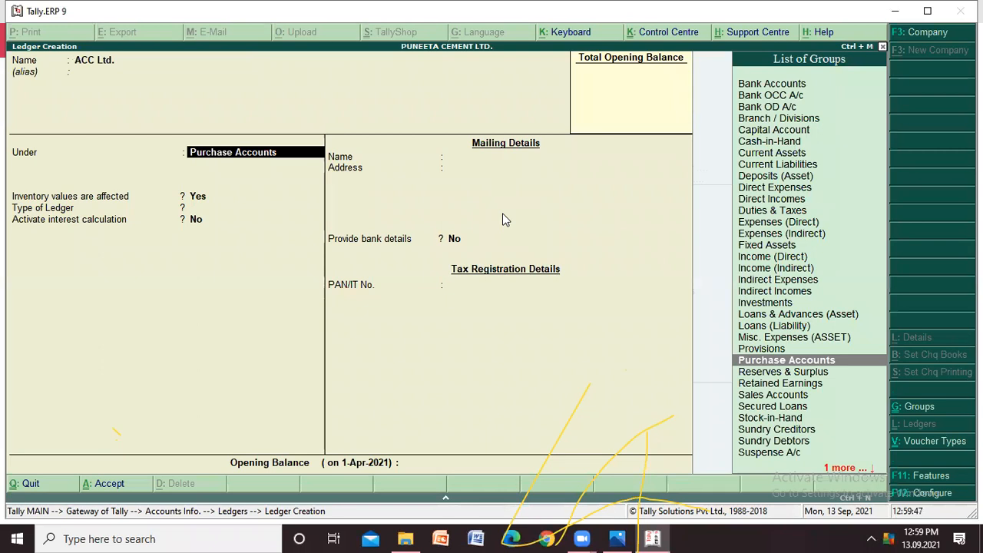
- Place ACC Ltd. under Sundry Creditors, keep the default mailing, bank and tax details, and save it without an opening balance
text(Su)
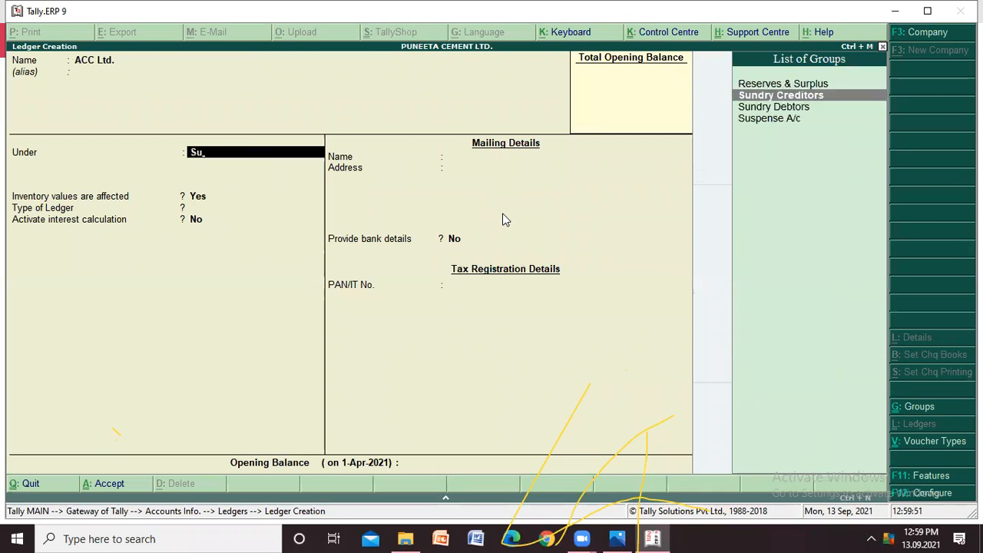
key(Return)
key(Return)
key(Return)
key(Return)
key(Return)
key(Return)
key(Return)
key(Return)
key(Return)
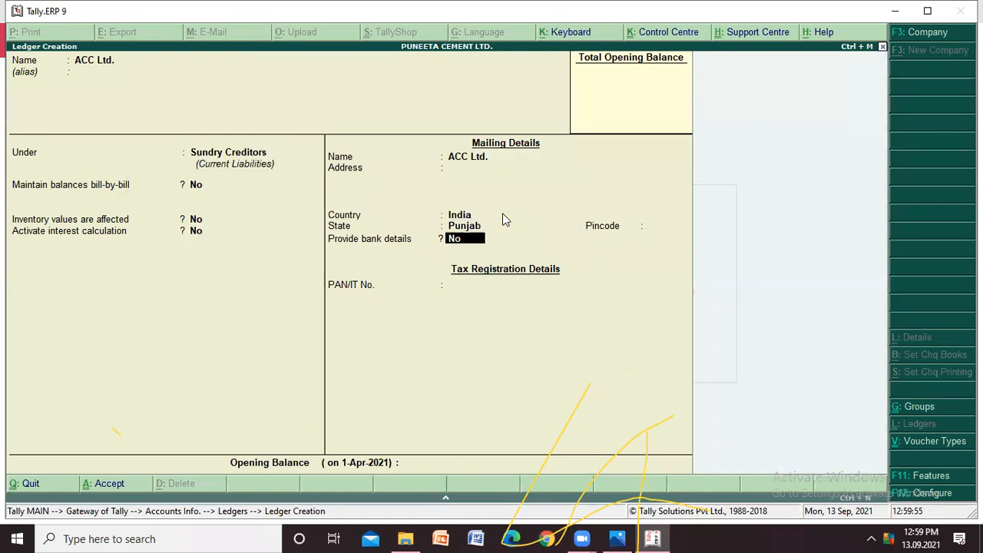
key(Return)
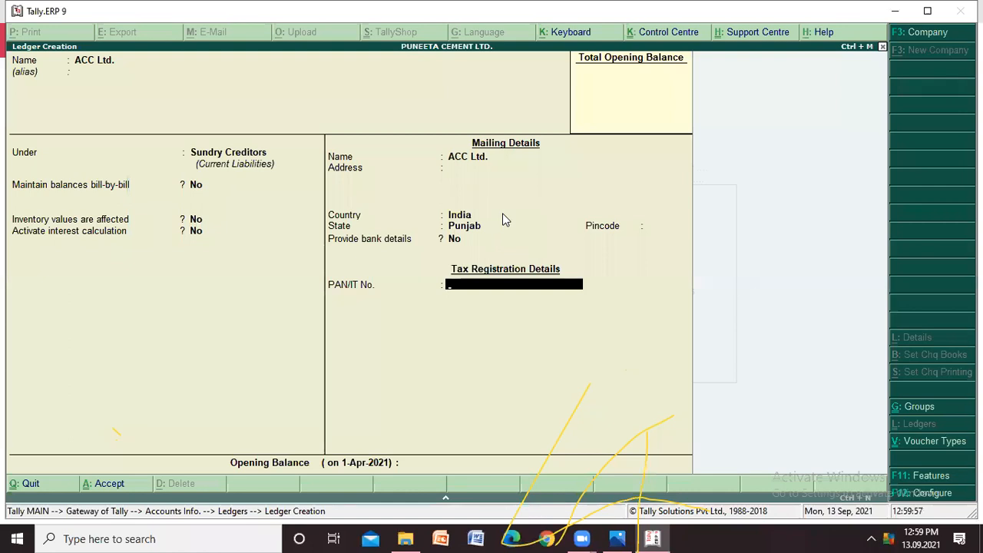
key(Return)
key(Return)
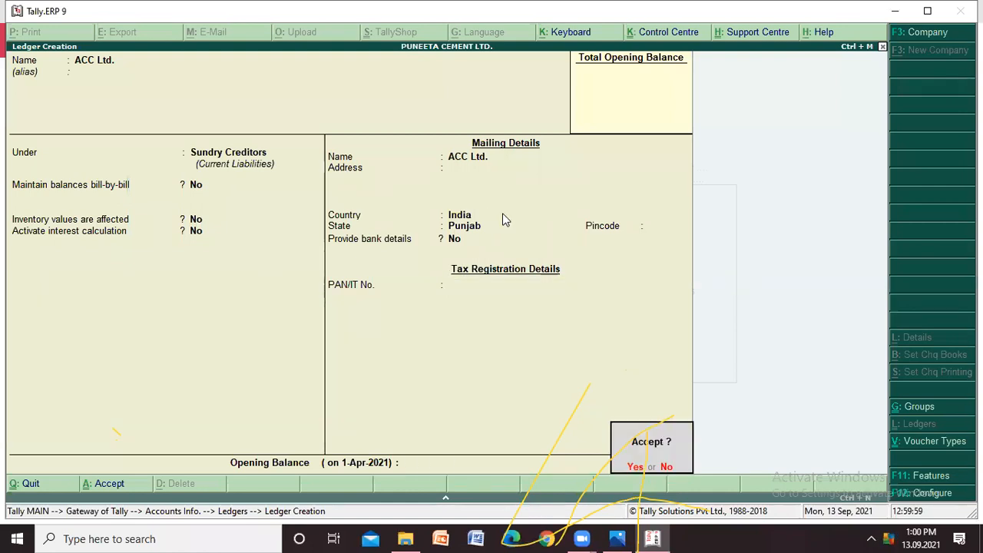
key(Return)
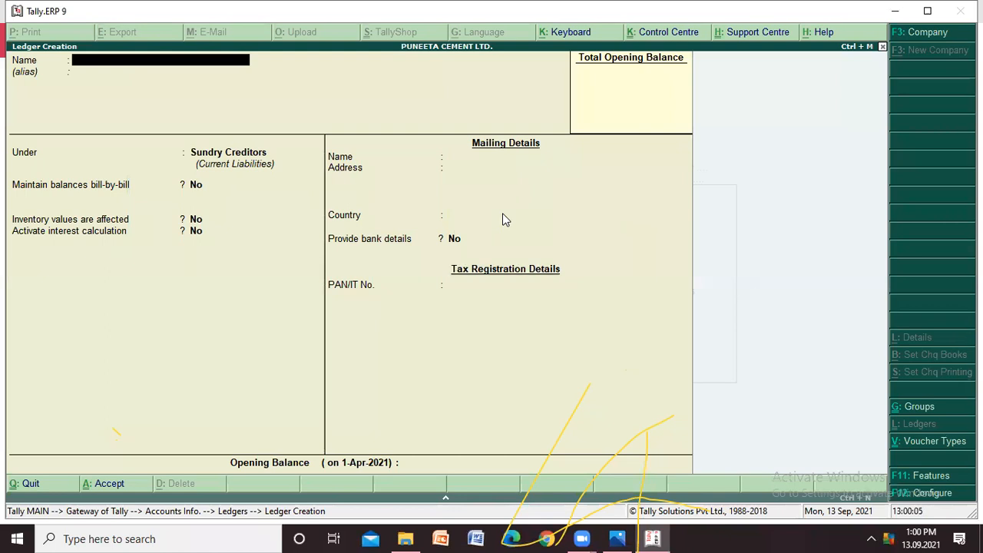
- Start a new supplier ledger named "JK Ltd." and leave the alias blank
text(JK Ltd.)
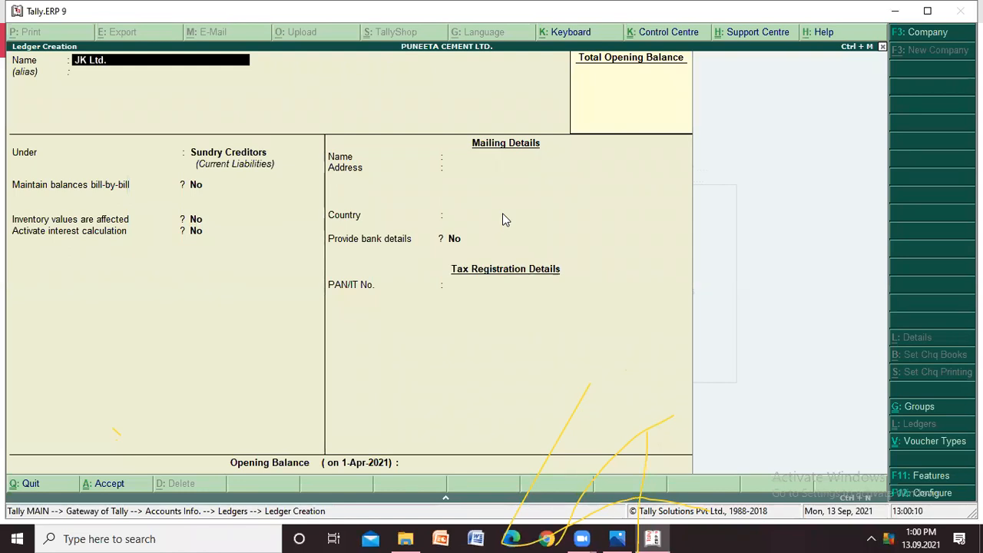
key(Return)
key(Return)
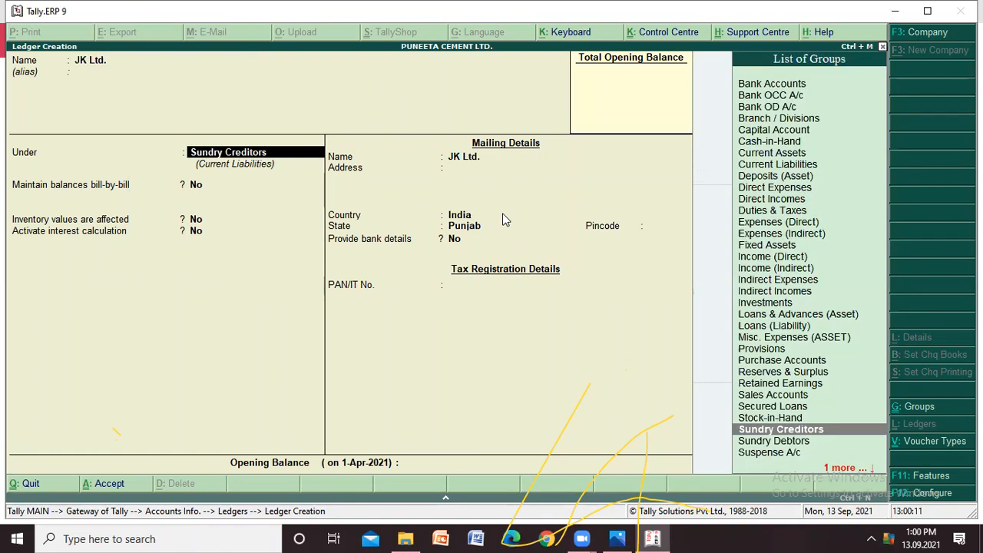
- Place JK Ltd. under Sundry Creditors, keep the remaining defaults, and save it without an opening balance
text(Su)
key(Down)
key(Down)
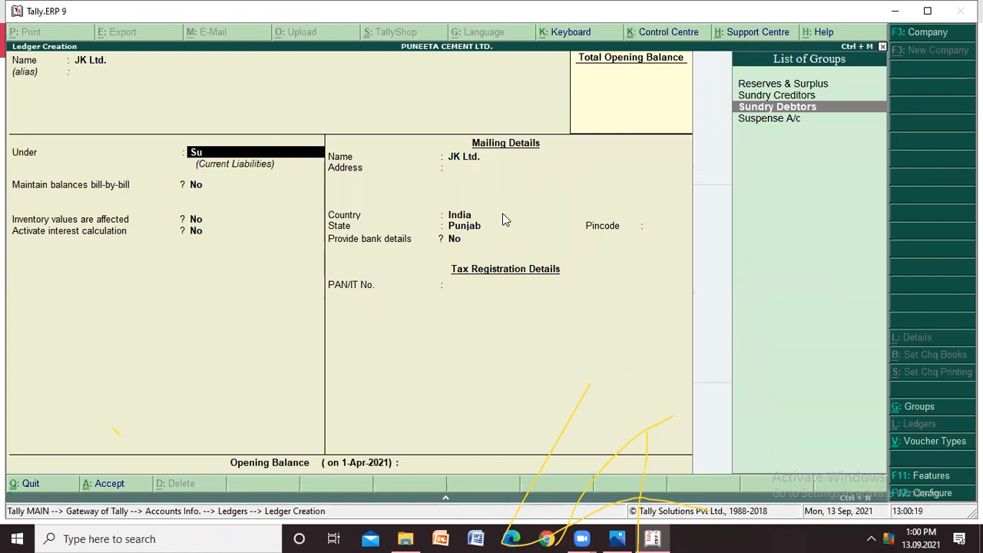
key(Down)
key(Up)
key(Up)
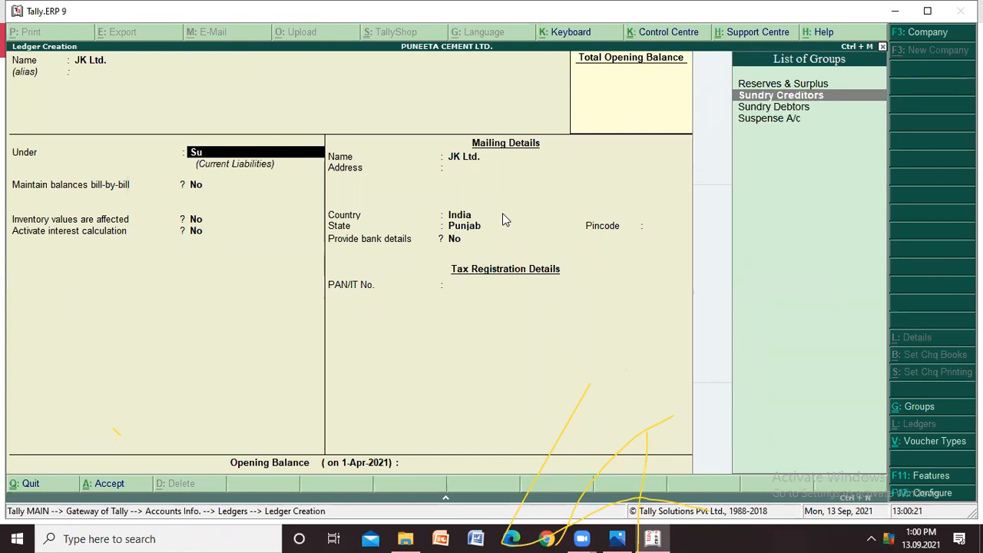
key(Return)
key(Return)
key(Return)
key(Return)
key(Return)
key(Return)
key(Return)
key(Return)
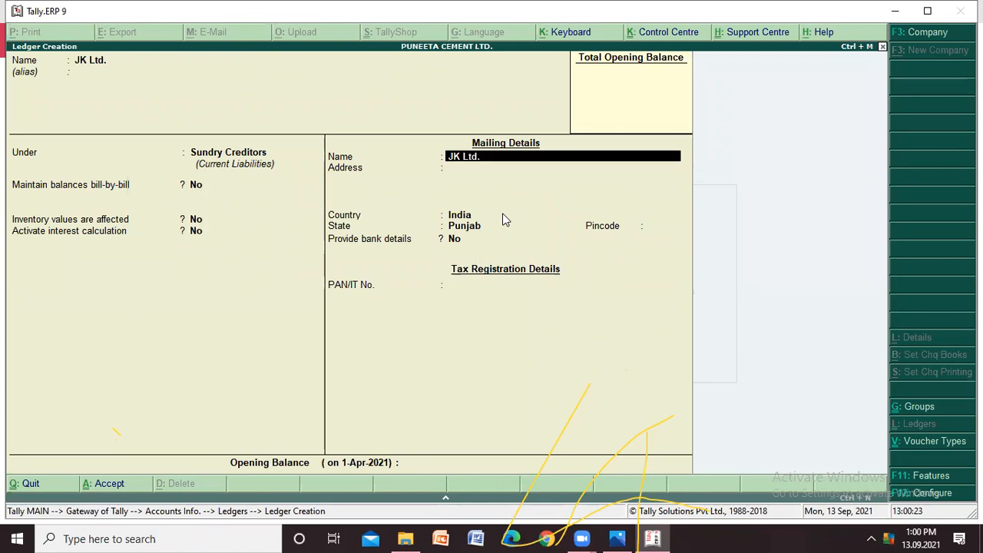
key(Return)
key(Return)
key(Return)
key(Return)
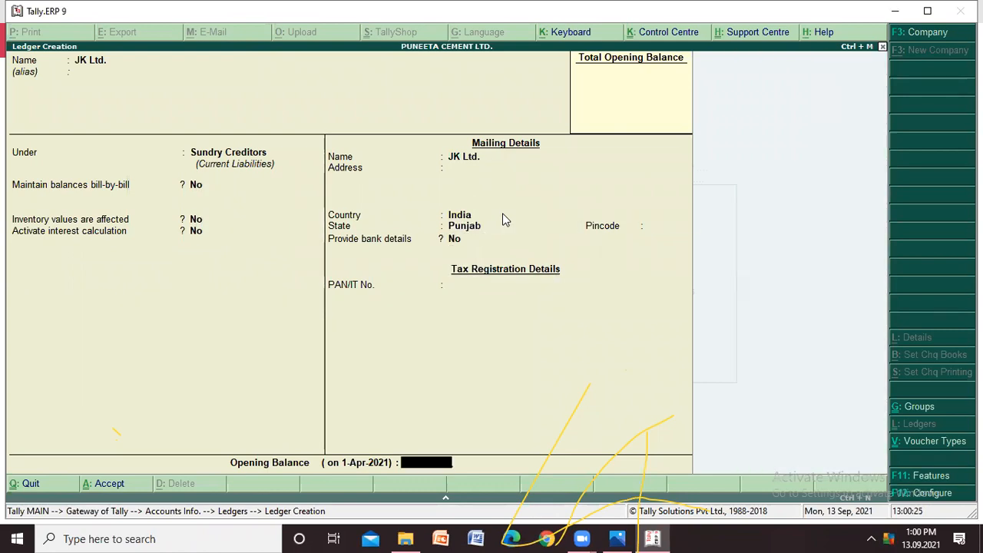
key(Return)
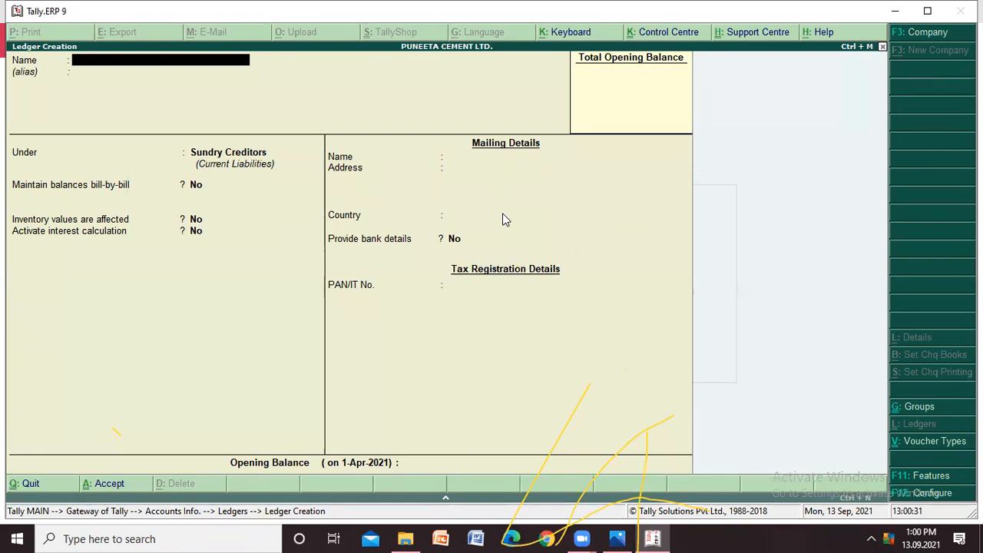
- Start a new ledger named "Sales A/C" and leave the alias blank
text(Sales A/C)
key(Return)
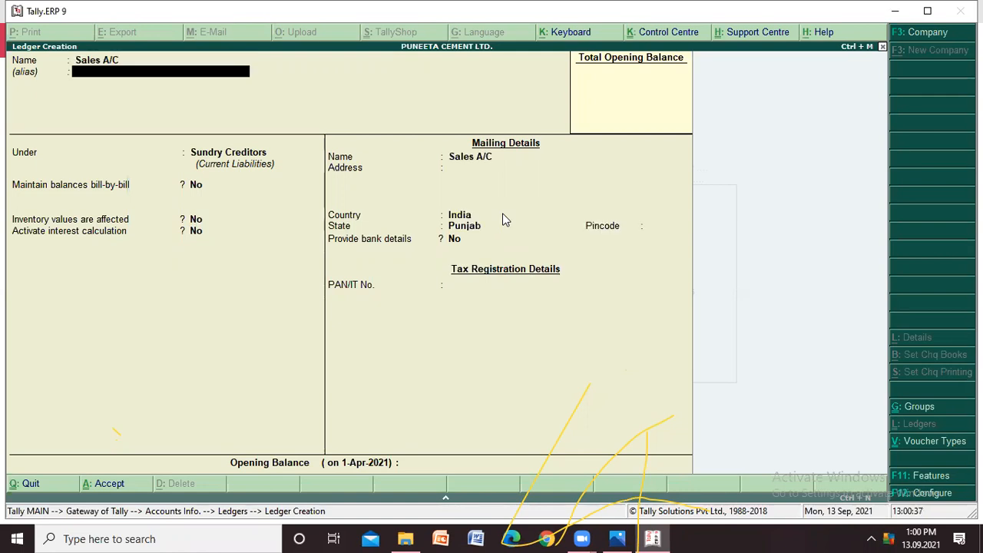
key(Return)
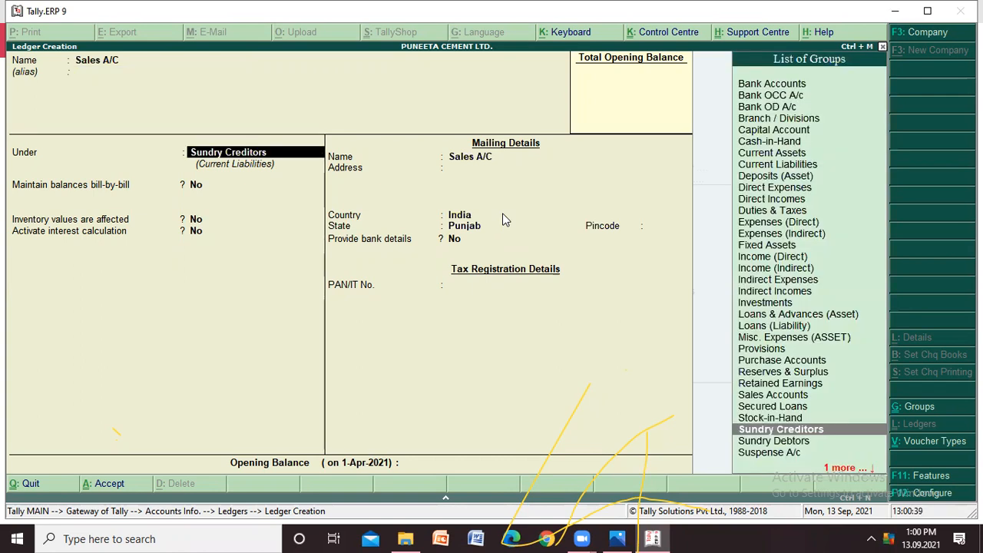
- Place Sales A/C under Sales Accounts with inventory values affected Yes and ledger type Not Applicable, and save it without an opening balance
key(Up)
key(Up)
key(Up)
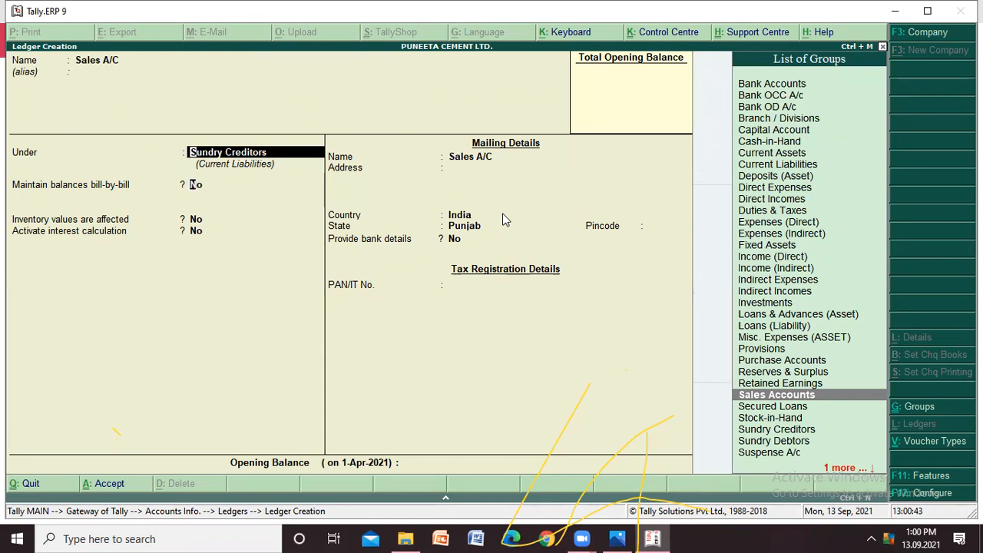
key(Return)
key(Return)
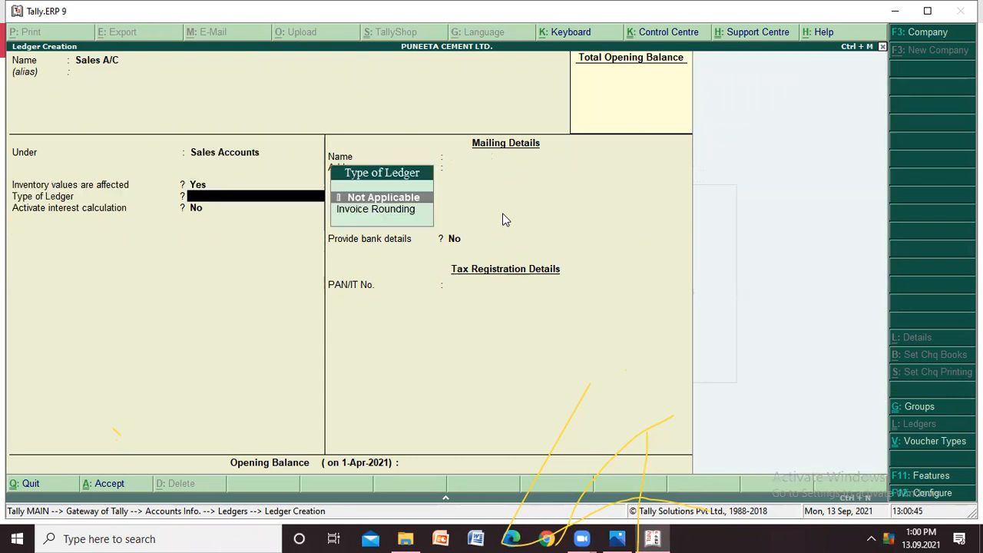
key(Return)
key(Return)
key(Return)
key(Return)
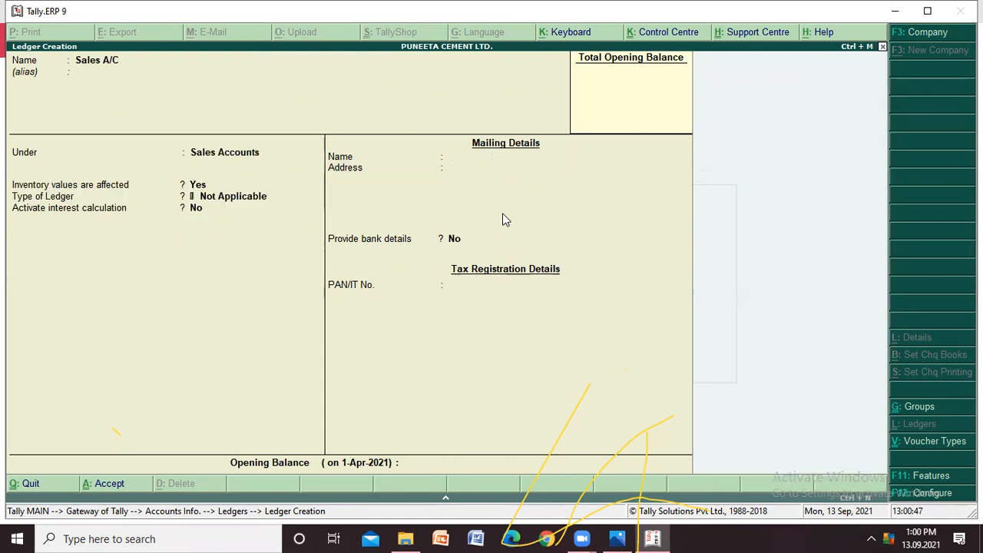
key(Return)
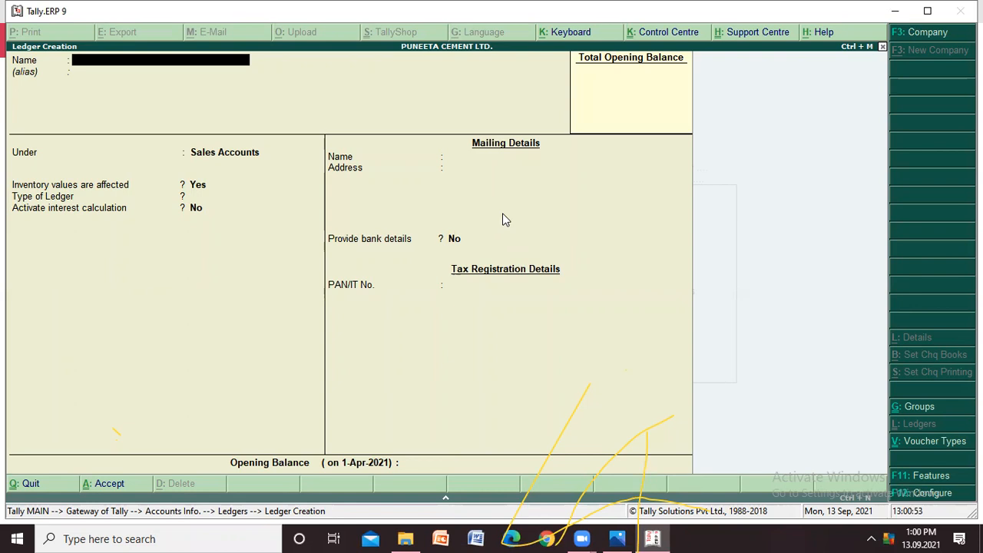
- Start a new customer ledger named with the customer's first name followed by "A/C", leaving the alias blank
text(Deepak)
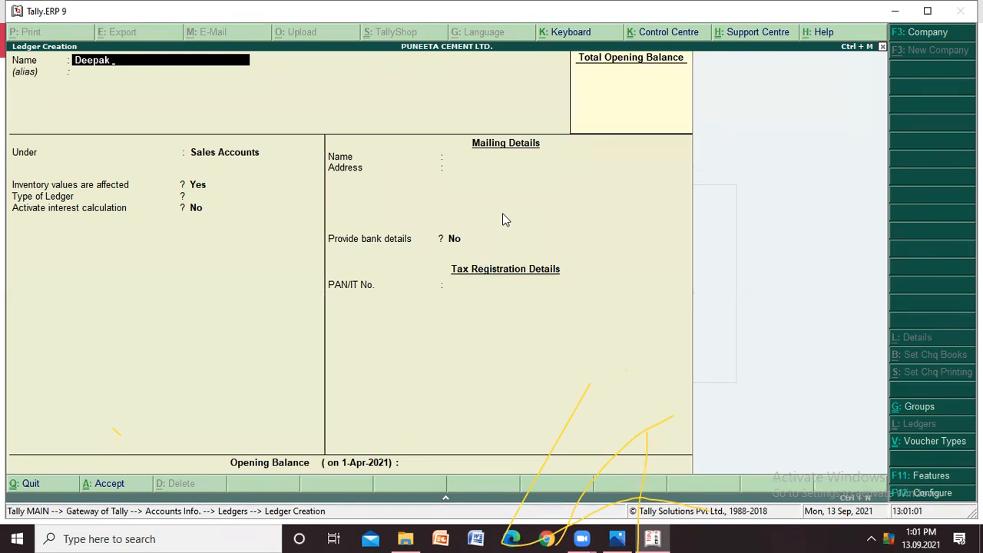
text(A/C)
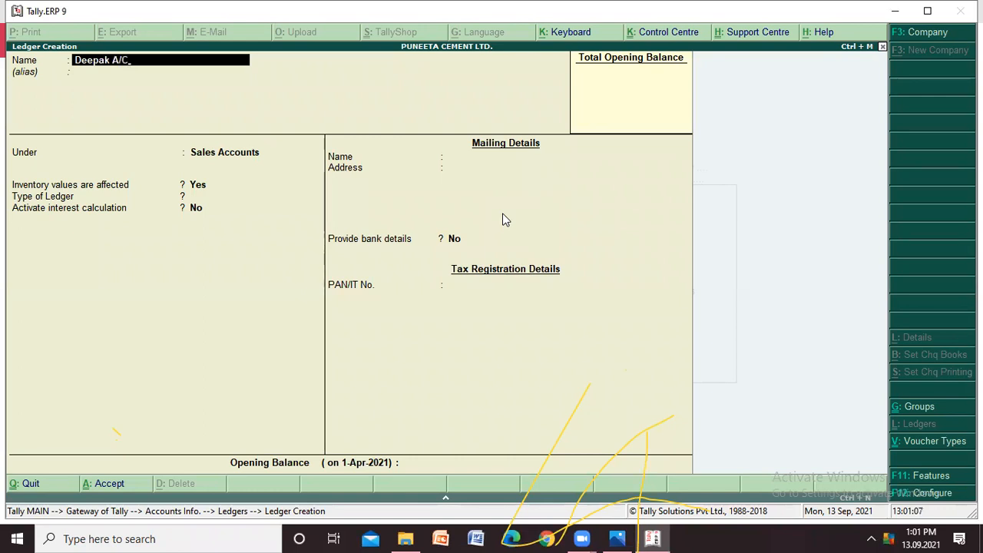
key(Return)
key(Return)
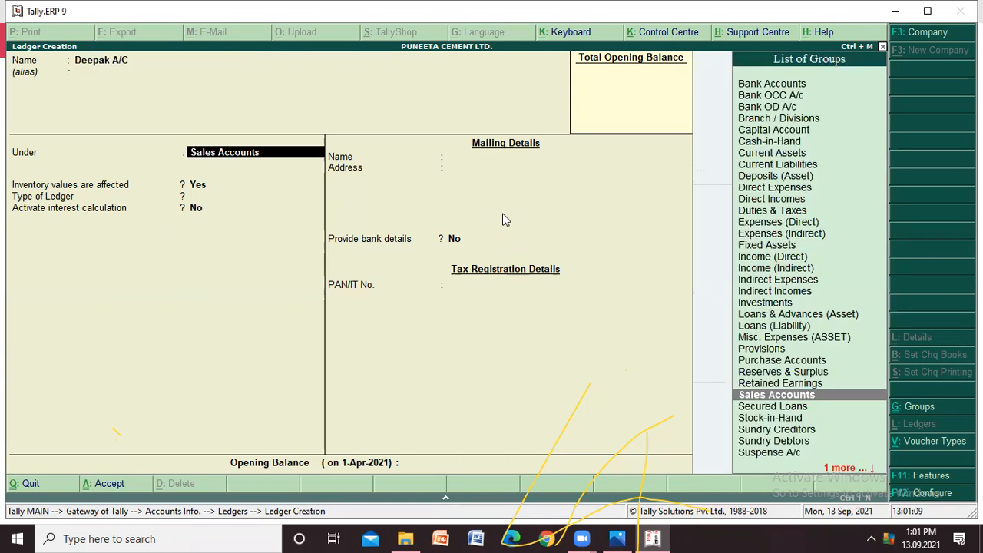
- Place the customer's ledger under Sundry Debtors, keep the remaining defaults, and save it without an opening balance
text(SU)
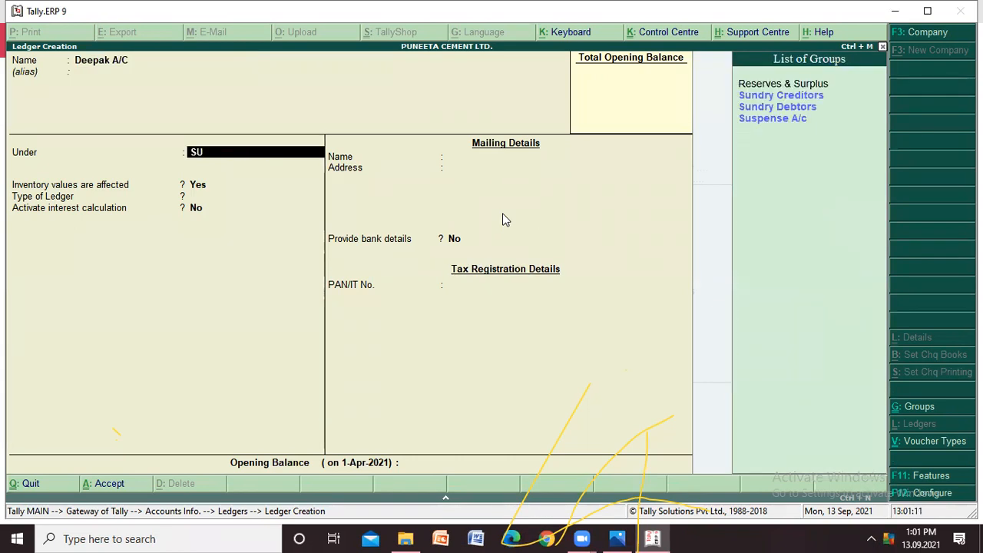
key(Down)
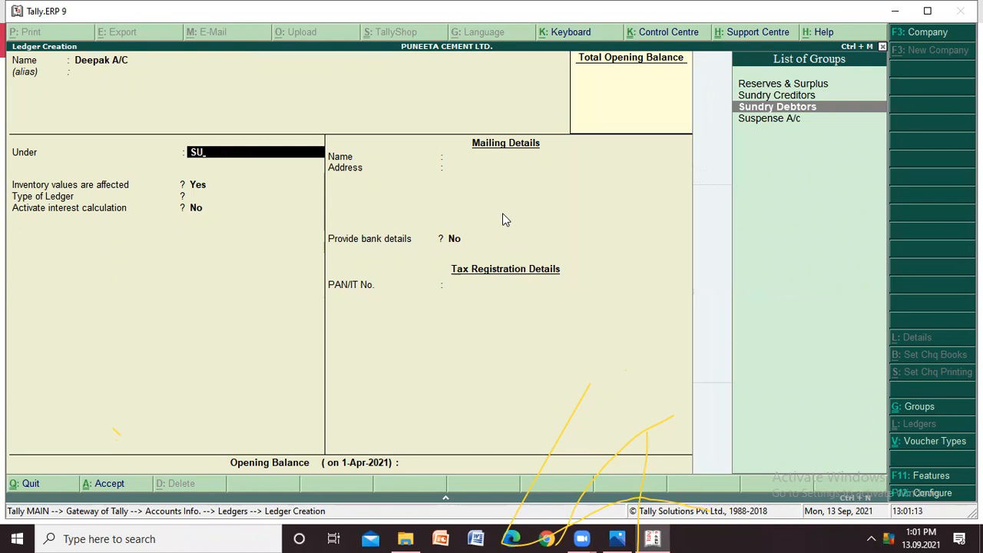
key(Return)
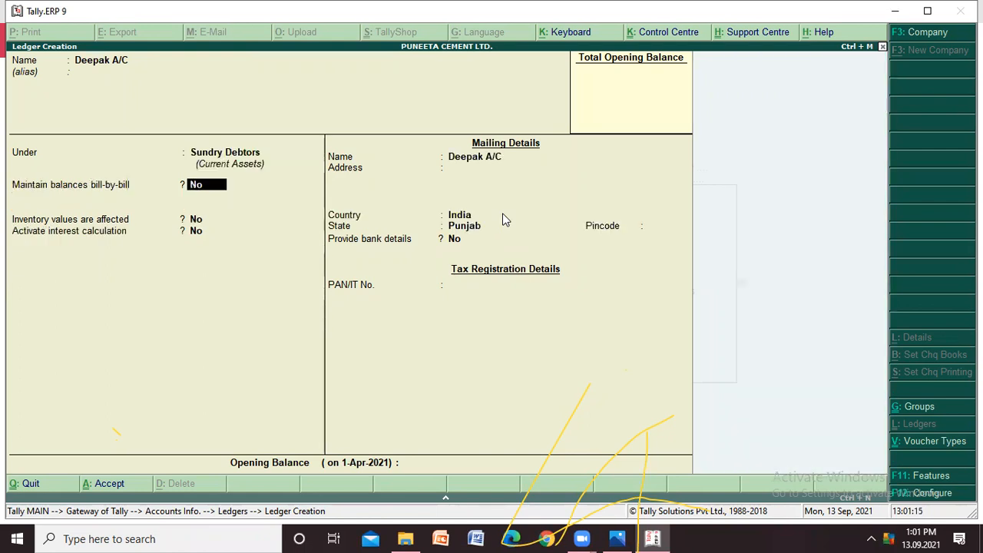
key(Return)
key(Return)
key(Return)
key(Return)
key(Return)
key(Return)
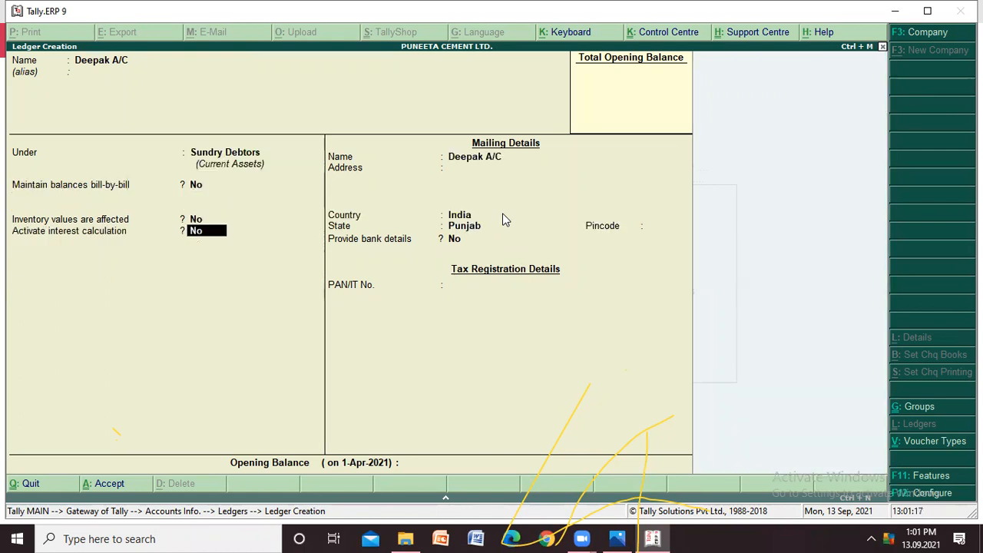
key(Return)
key(Return)
key(Return)
key(Return)
key(Return)
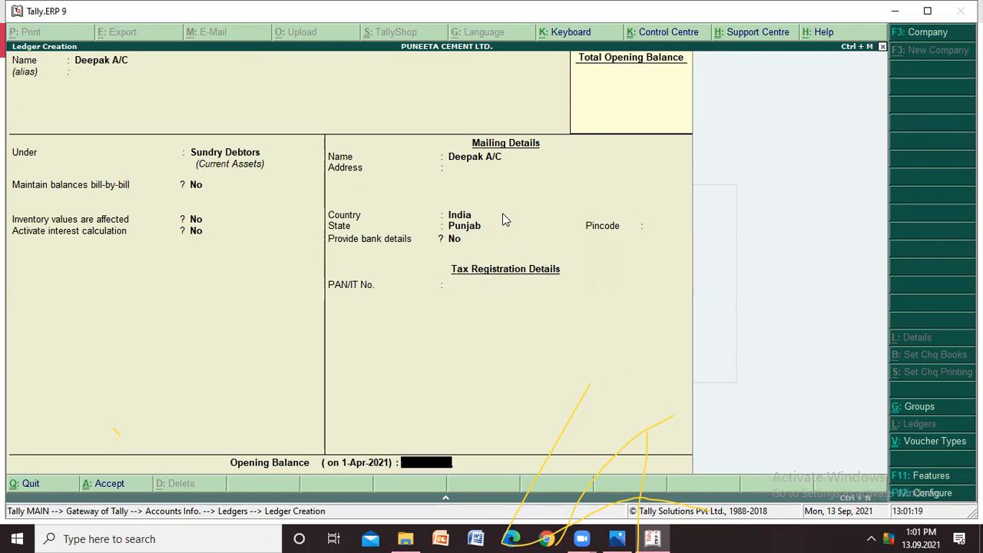
key(Return)
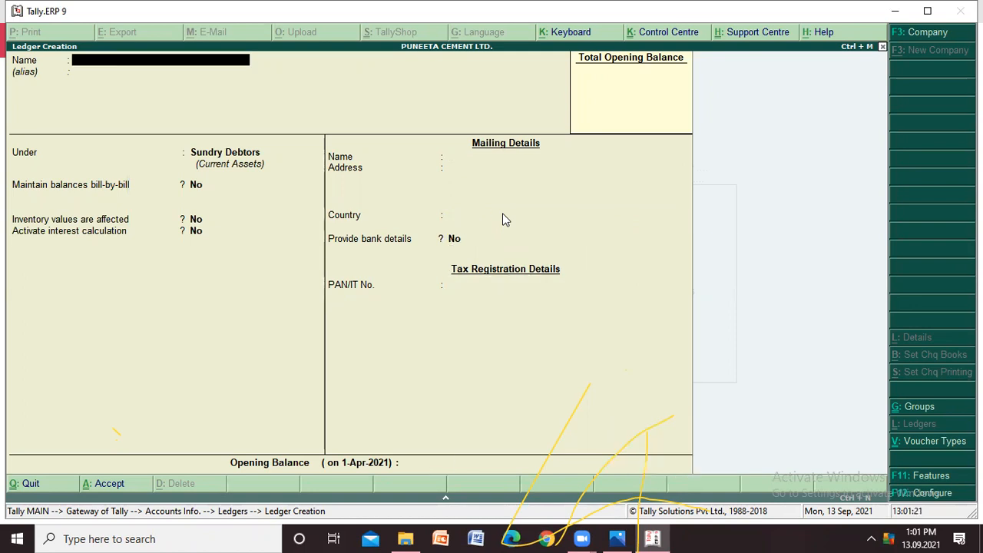
- Leave ledger creation and display the list of ledgers to review the accounts created
key(Escape)
key(Return)
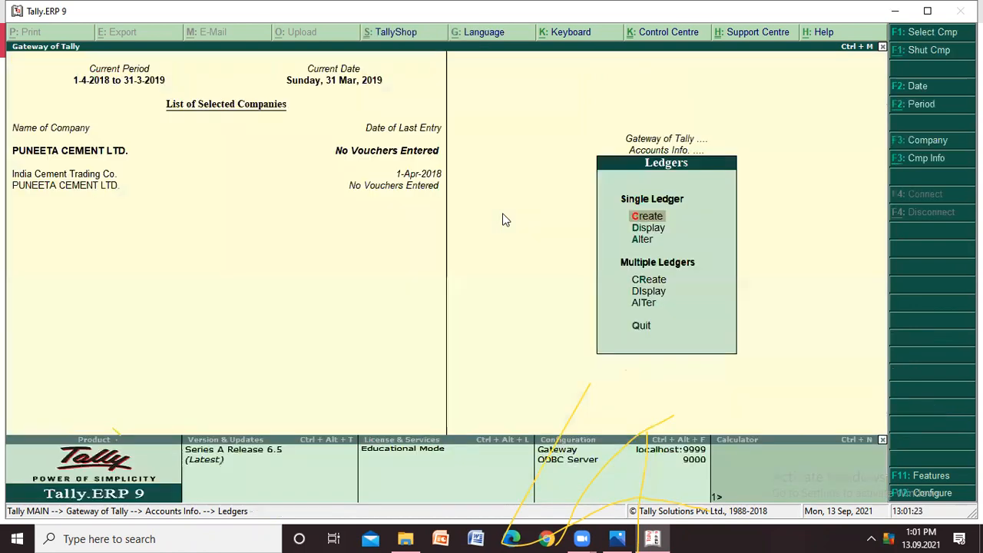
key(Down)
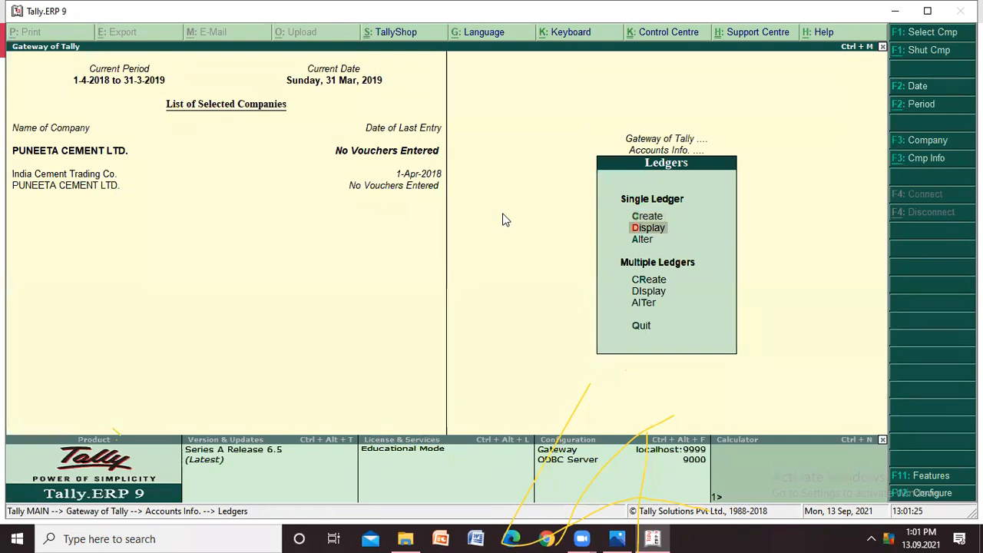
key(Return)
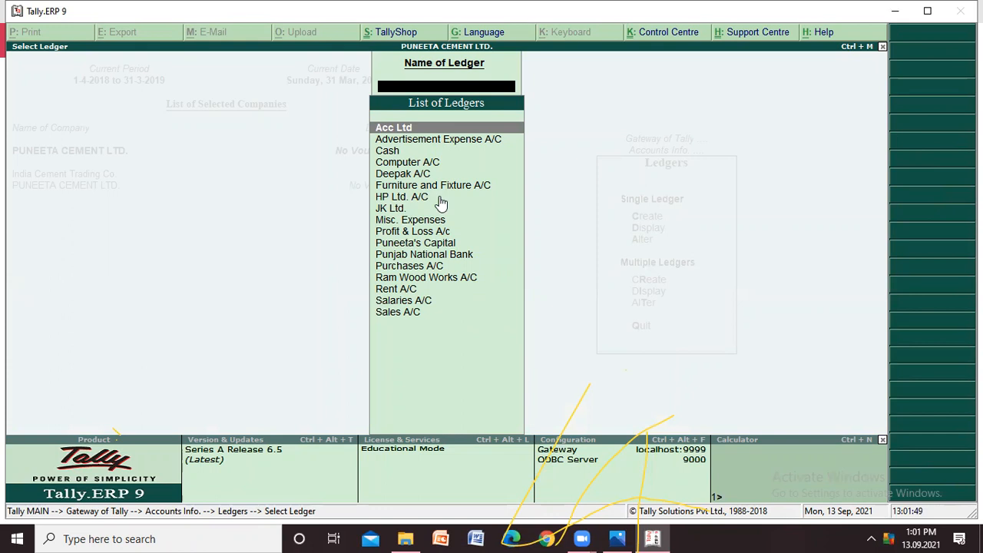
key(Escape)
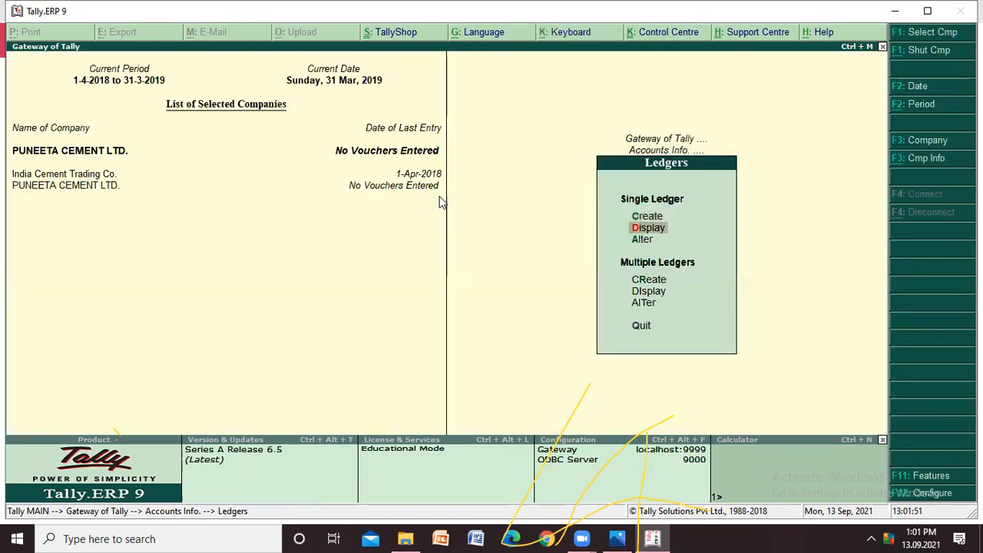
- Open the Acc Ltd ledger for alteration and rename it "ACC Ltd. A/C"
key(Down)
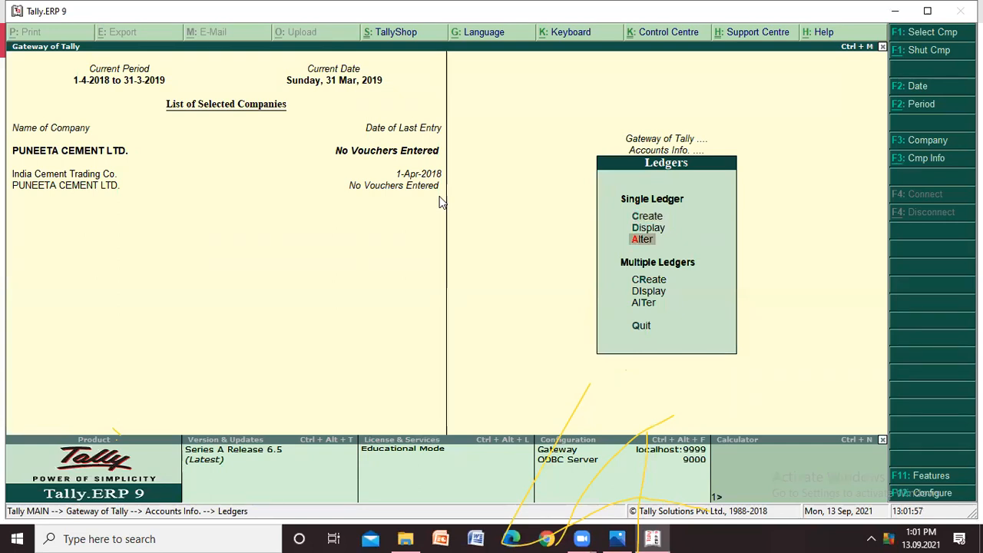
key(Return)
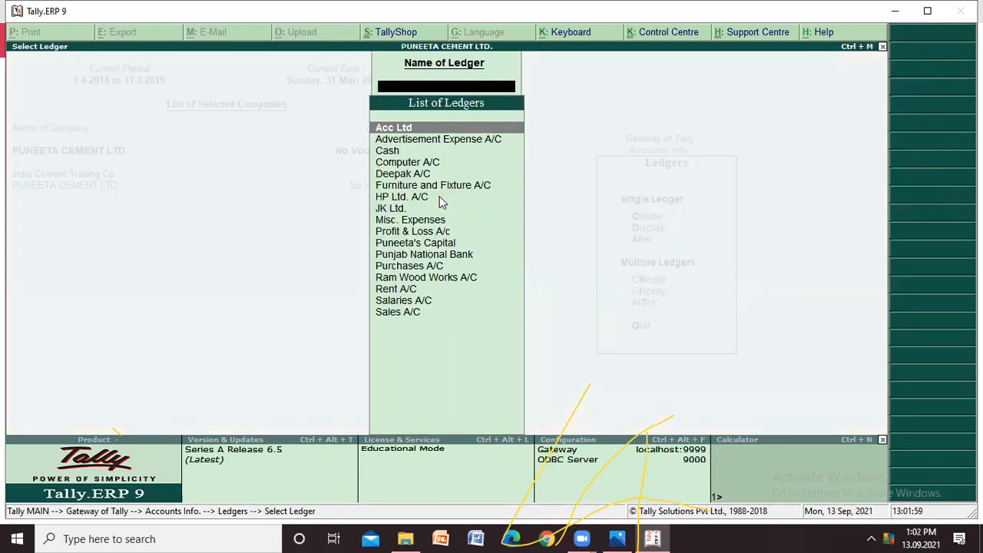
key(Down)
key(Down)
key(Down)
key(Up)
key(Up)
key(Up)
key(Return)
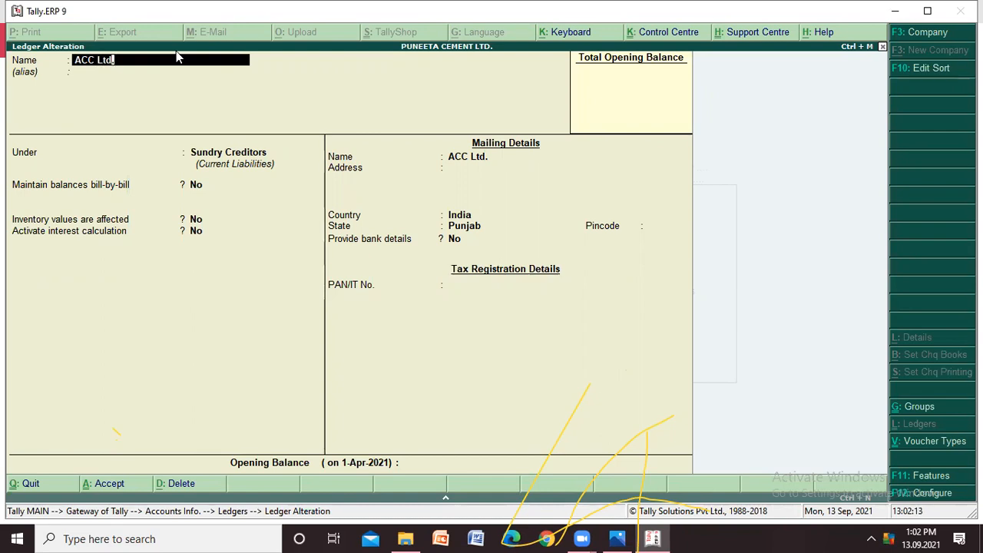
text(A/C)
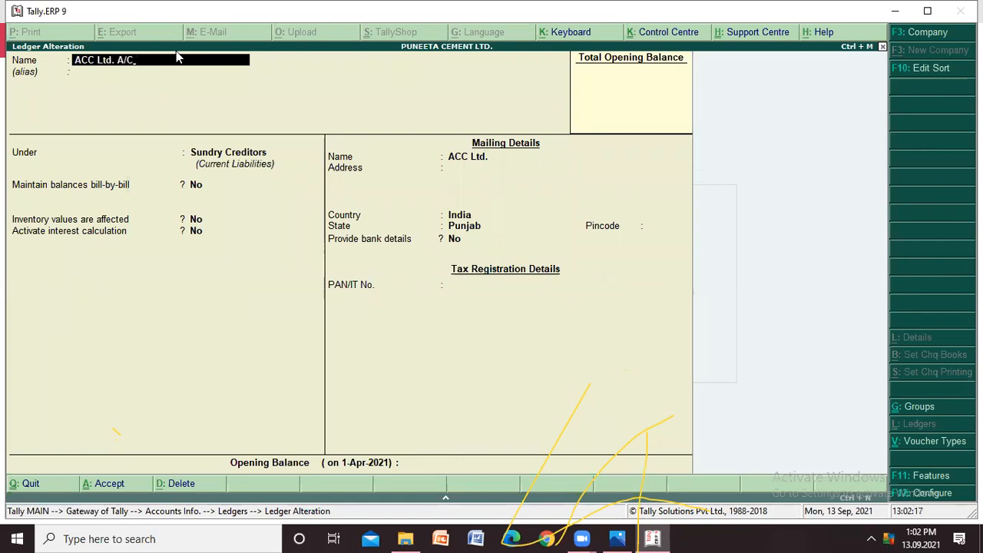
- Update the ledger's mailing name to "ACC Ltd. A/C", keep its Sundry Creditors group and other details, and save it without an opening balance
key(Return)
key(Return)
key(Return)
key(Return)
key(Return)
key(Return)
key(Return)
key(Return)
key(Return)
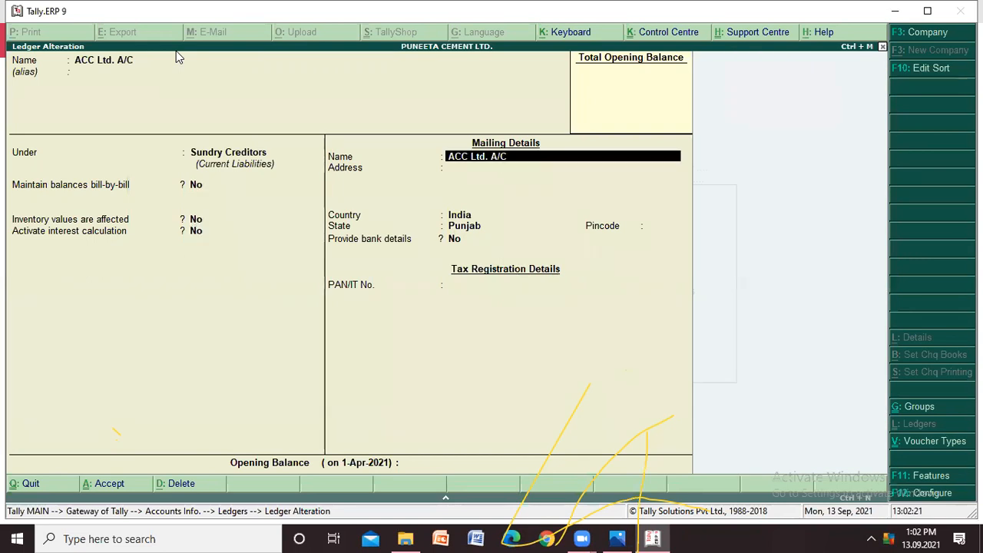
key(Return)
key(Return)
key(Return)
key(Return)
key(Return)
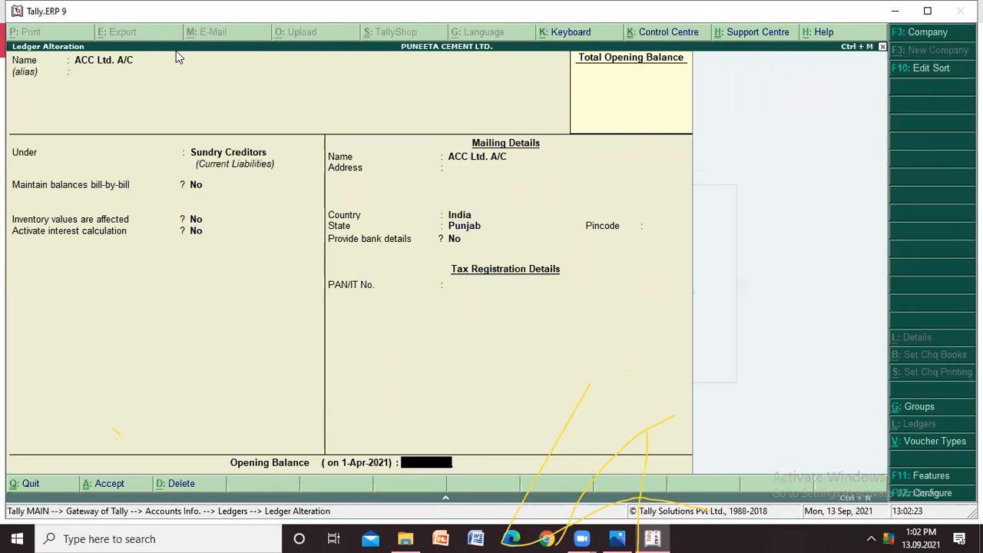
key(Return)
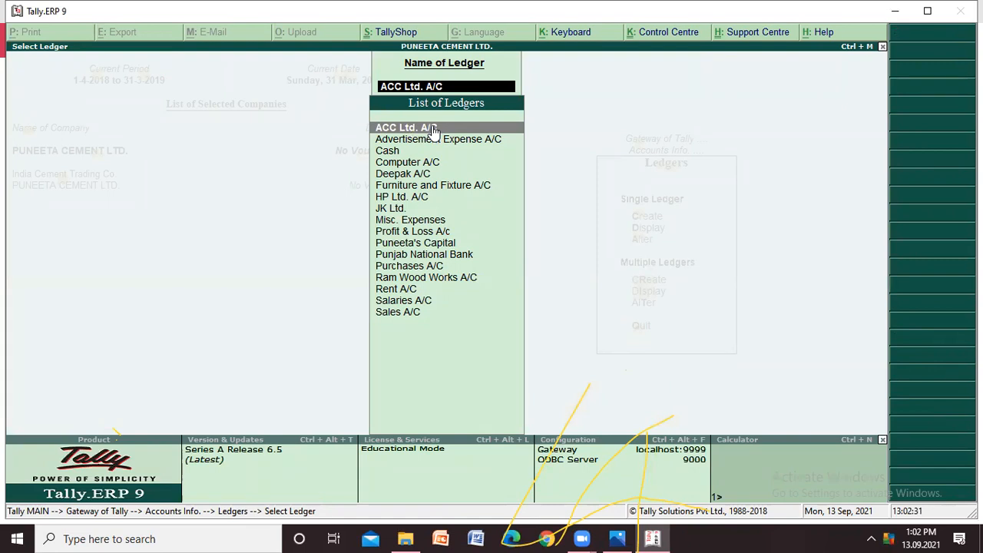
key(Down)
key(Down)
key(Down)
key(Down)
key(Down)
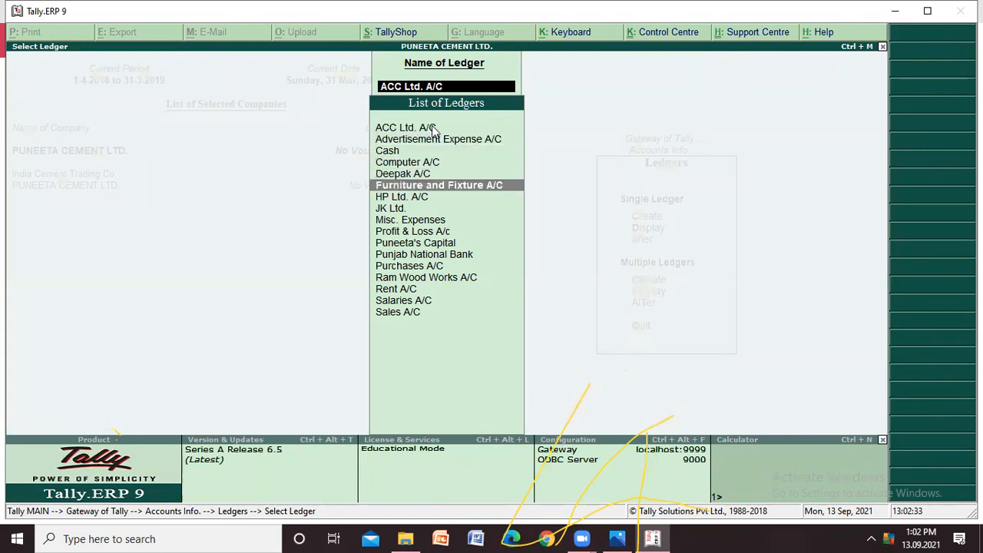
key(Down)
key(Down)
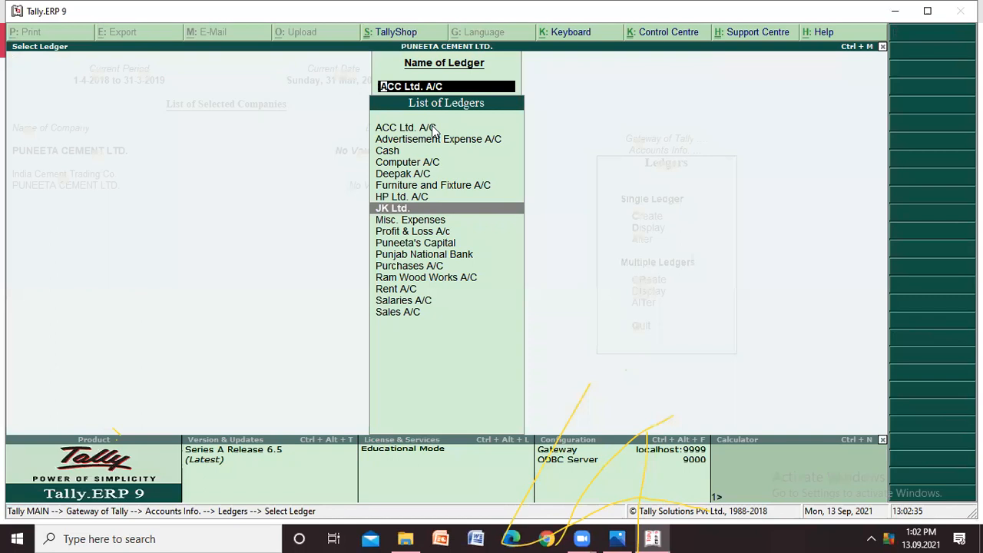
- Leave ledger alteration, back out to the Gateway of Tally and quit the program
key(Escape)
key(Escape)
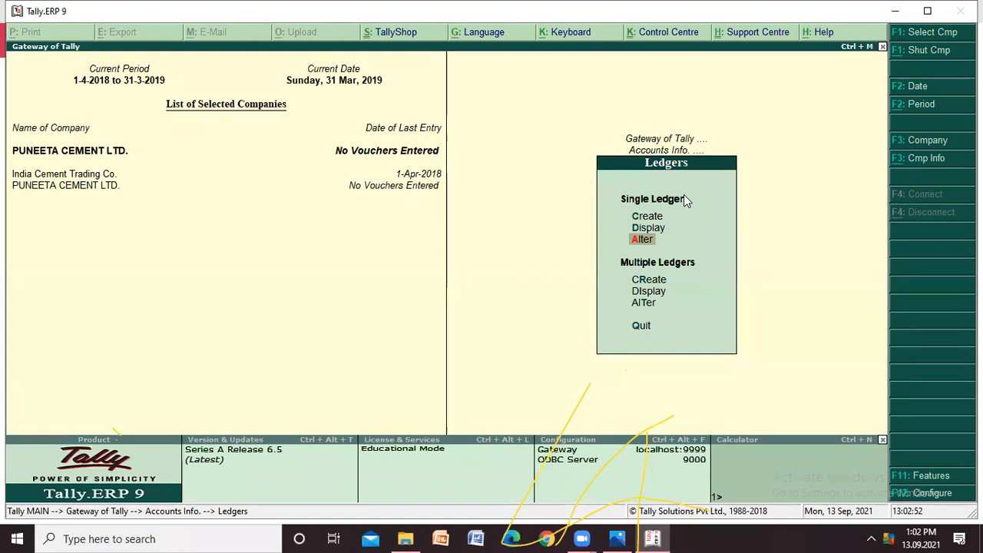
key(Escape)
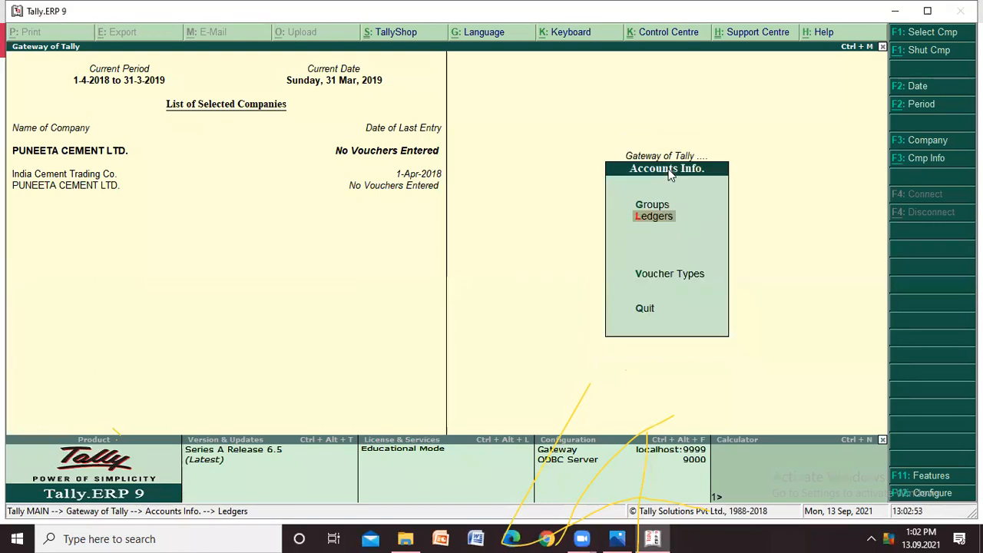
key(Escape)
key(Escape)
key(Return)
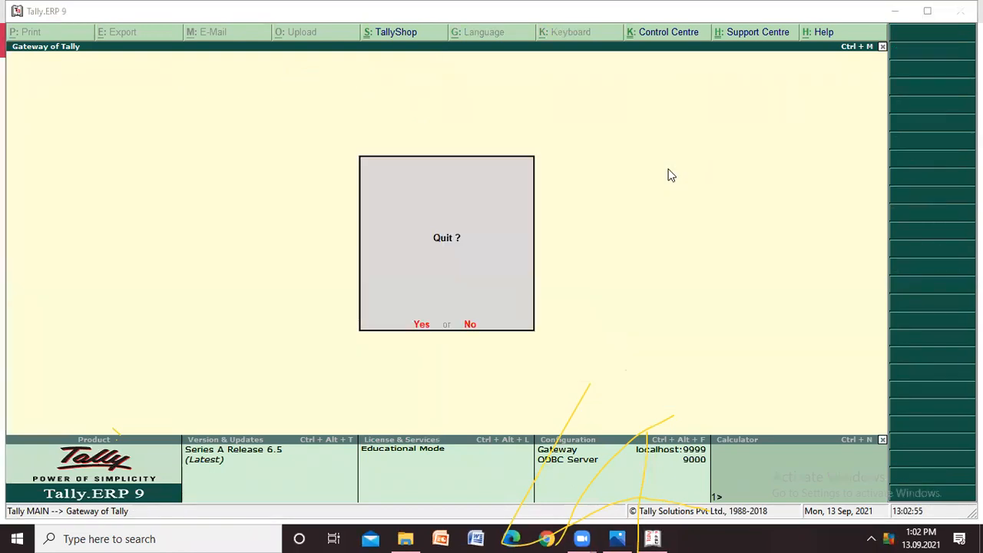